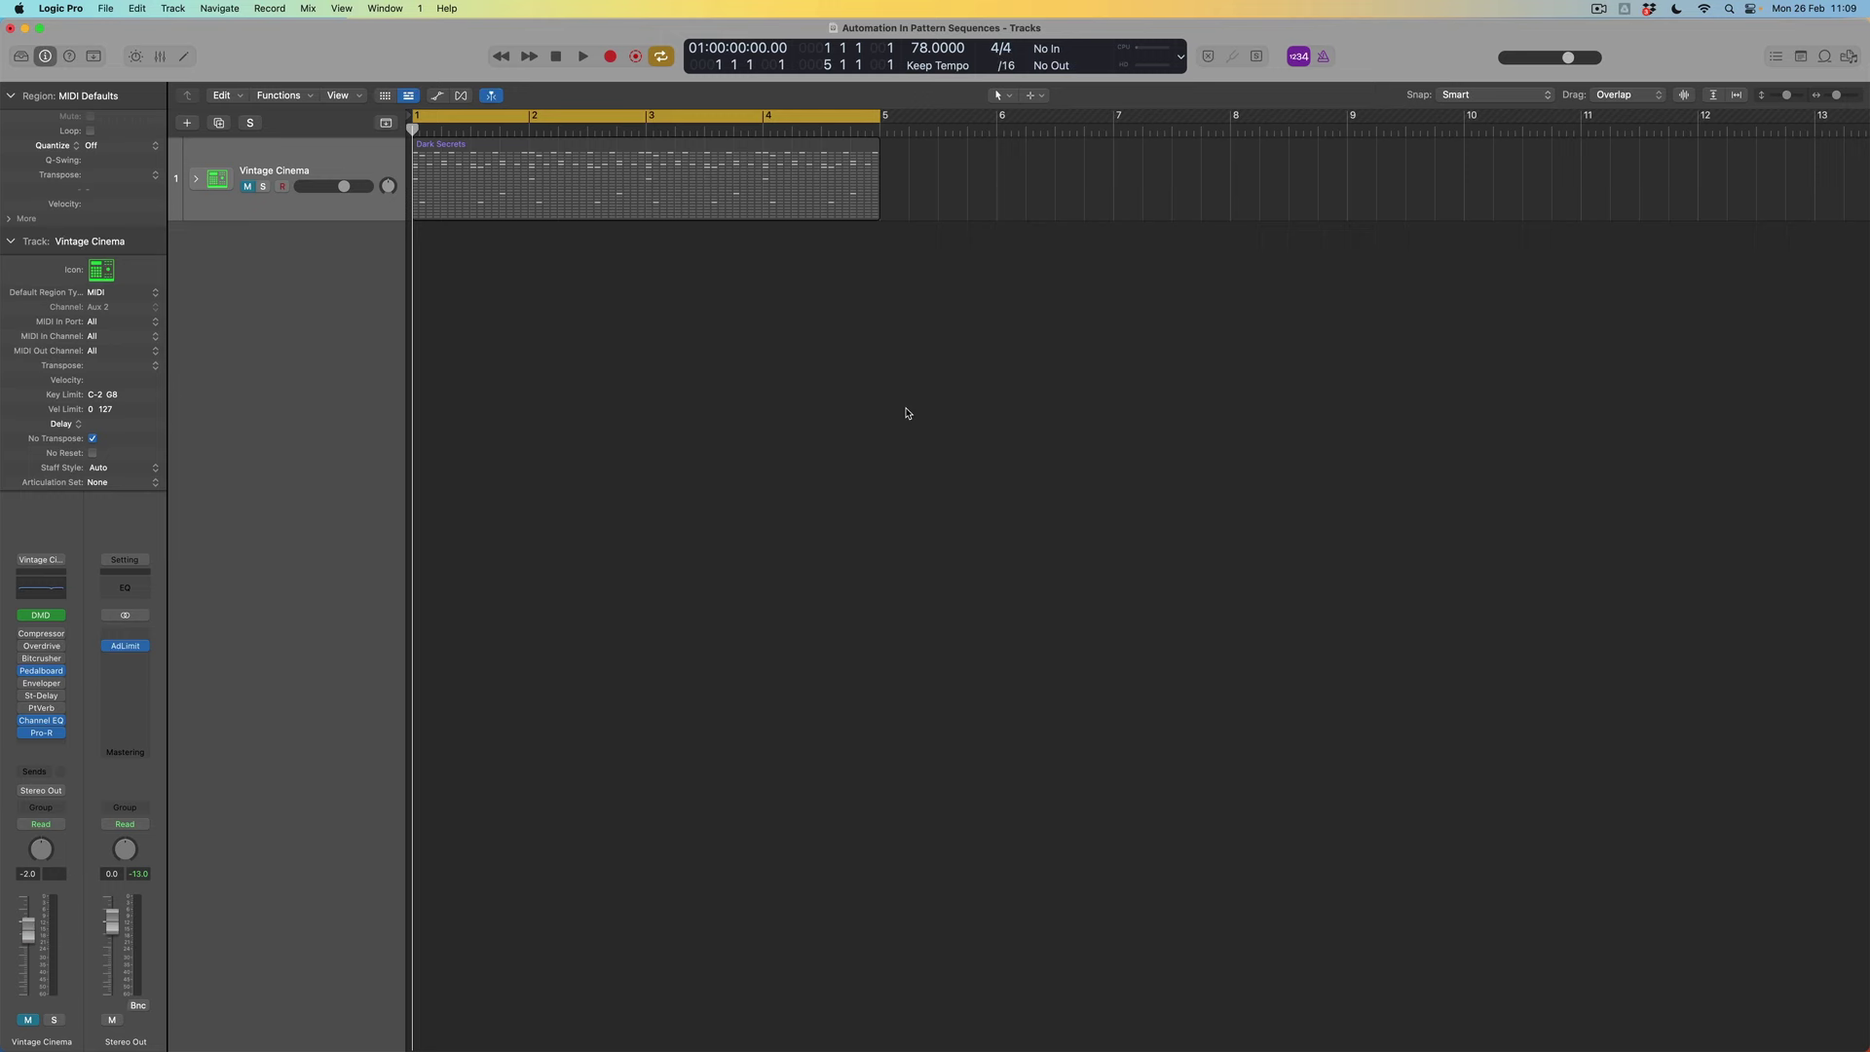
- Create one MIDI software instrument track using the stereo Vintage Electric Piano, and close its plug-in window
{"action": "left_click", "coordinate": [186, 123]}
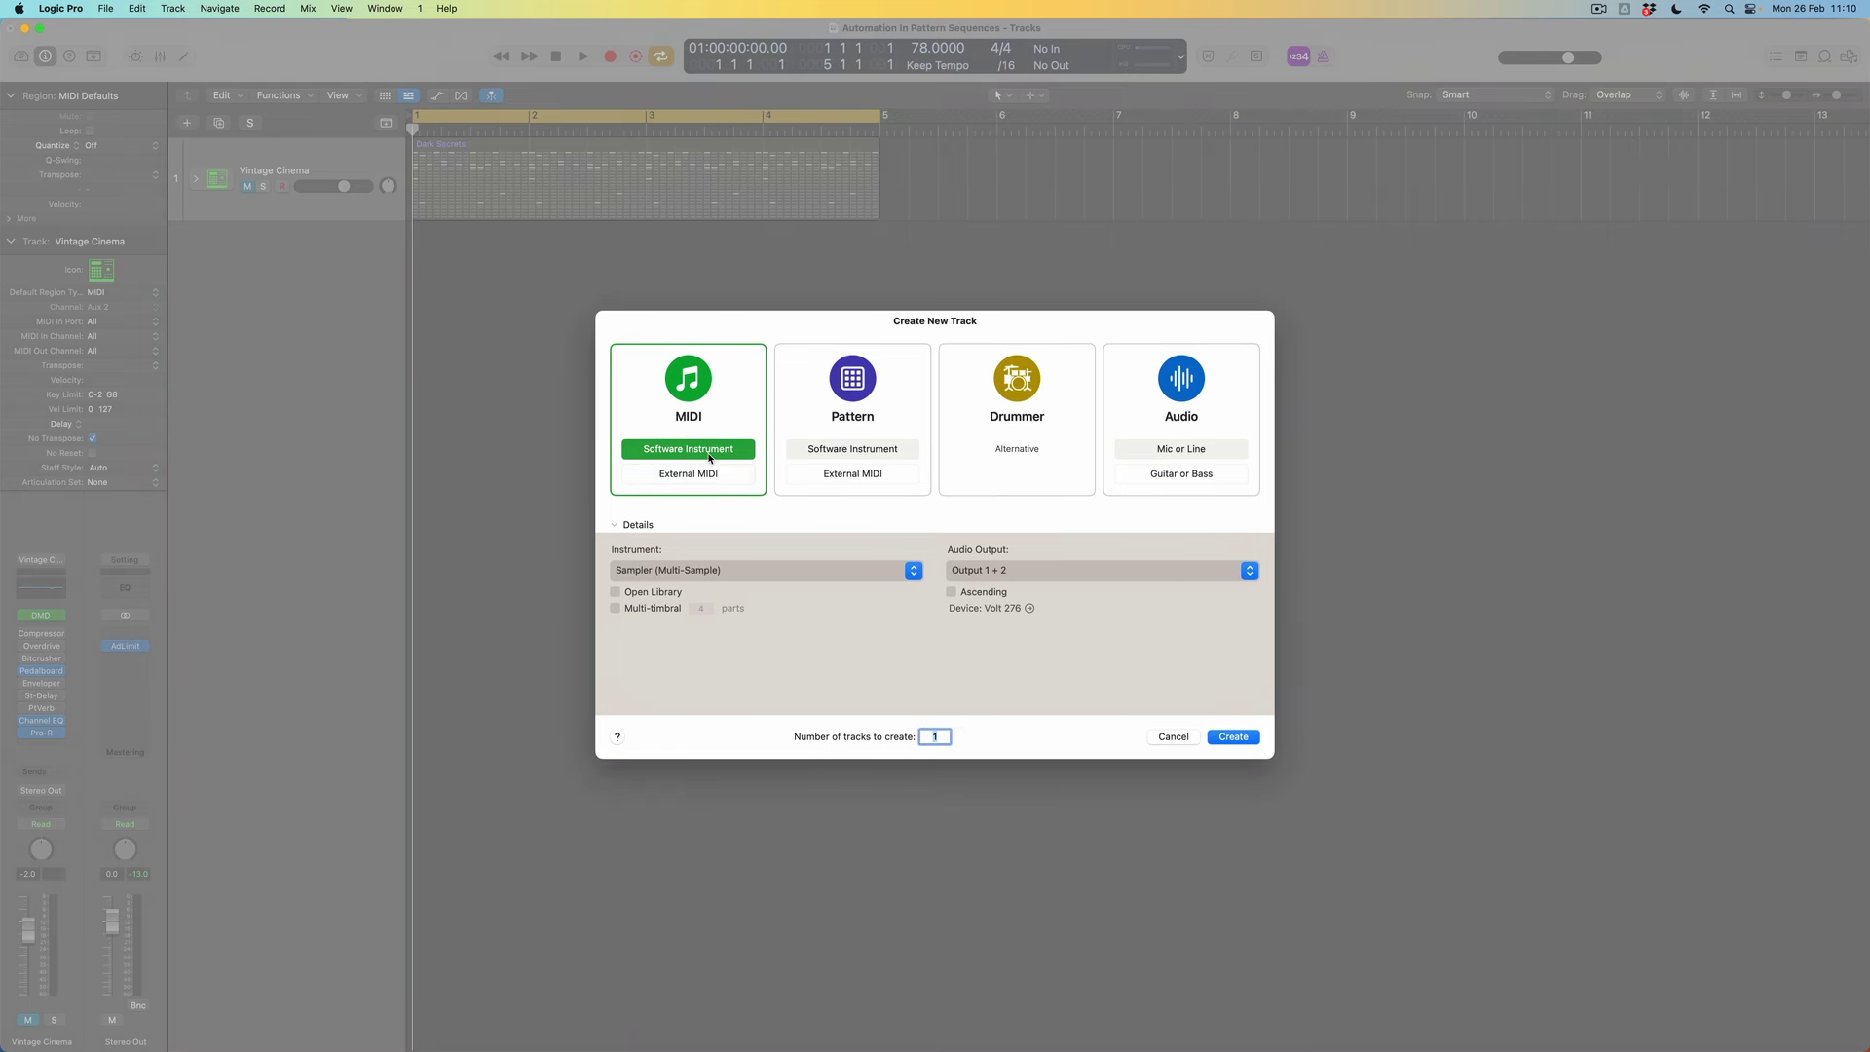
{"action": "left_click", "coordinate": [713, 573]}
{"action": "mouse_move", "coordinate": [728, 705]}
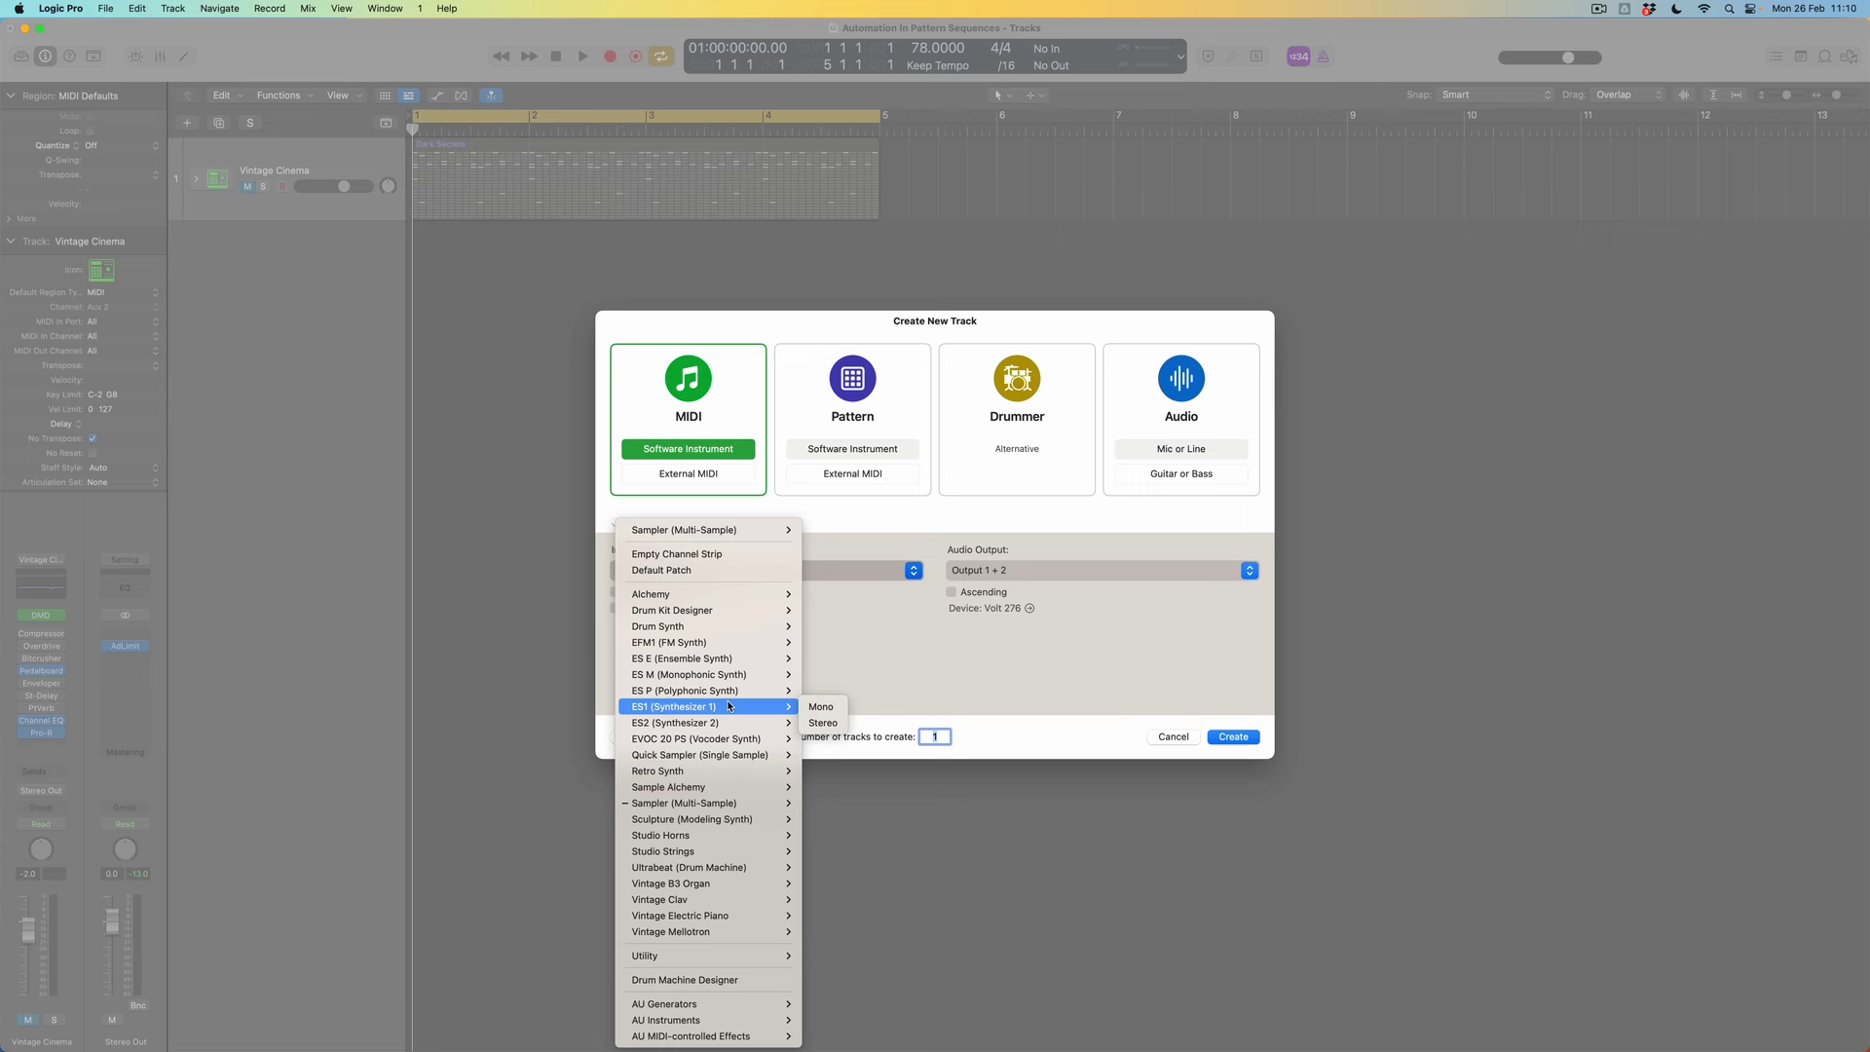
{"action": "mouse_move", "coordinate": [750, 916]}
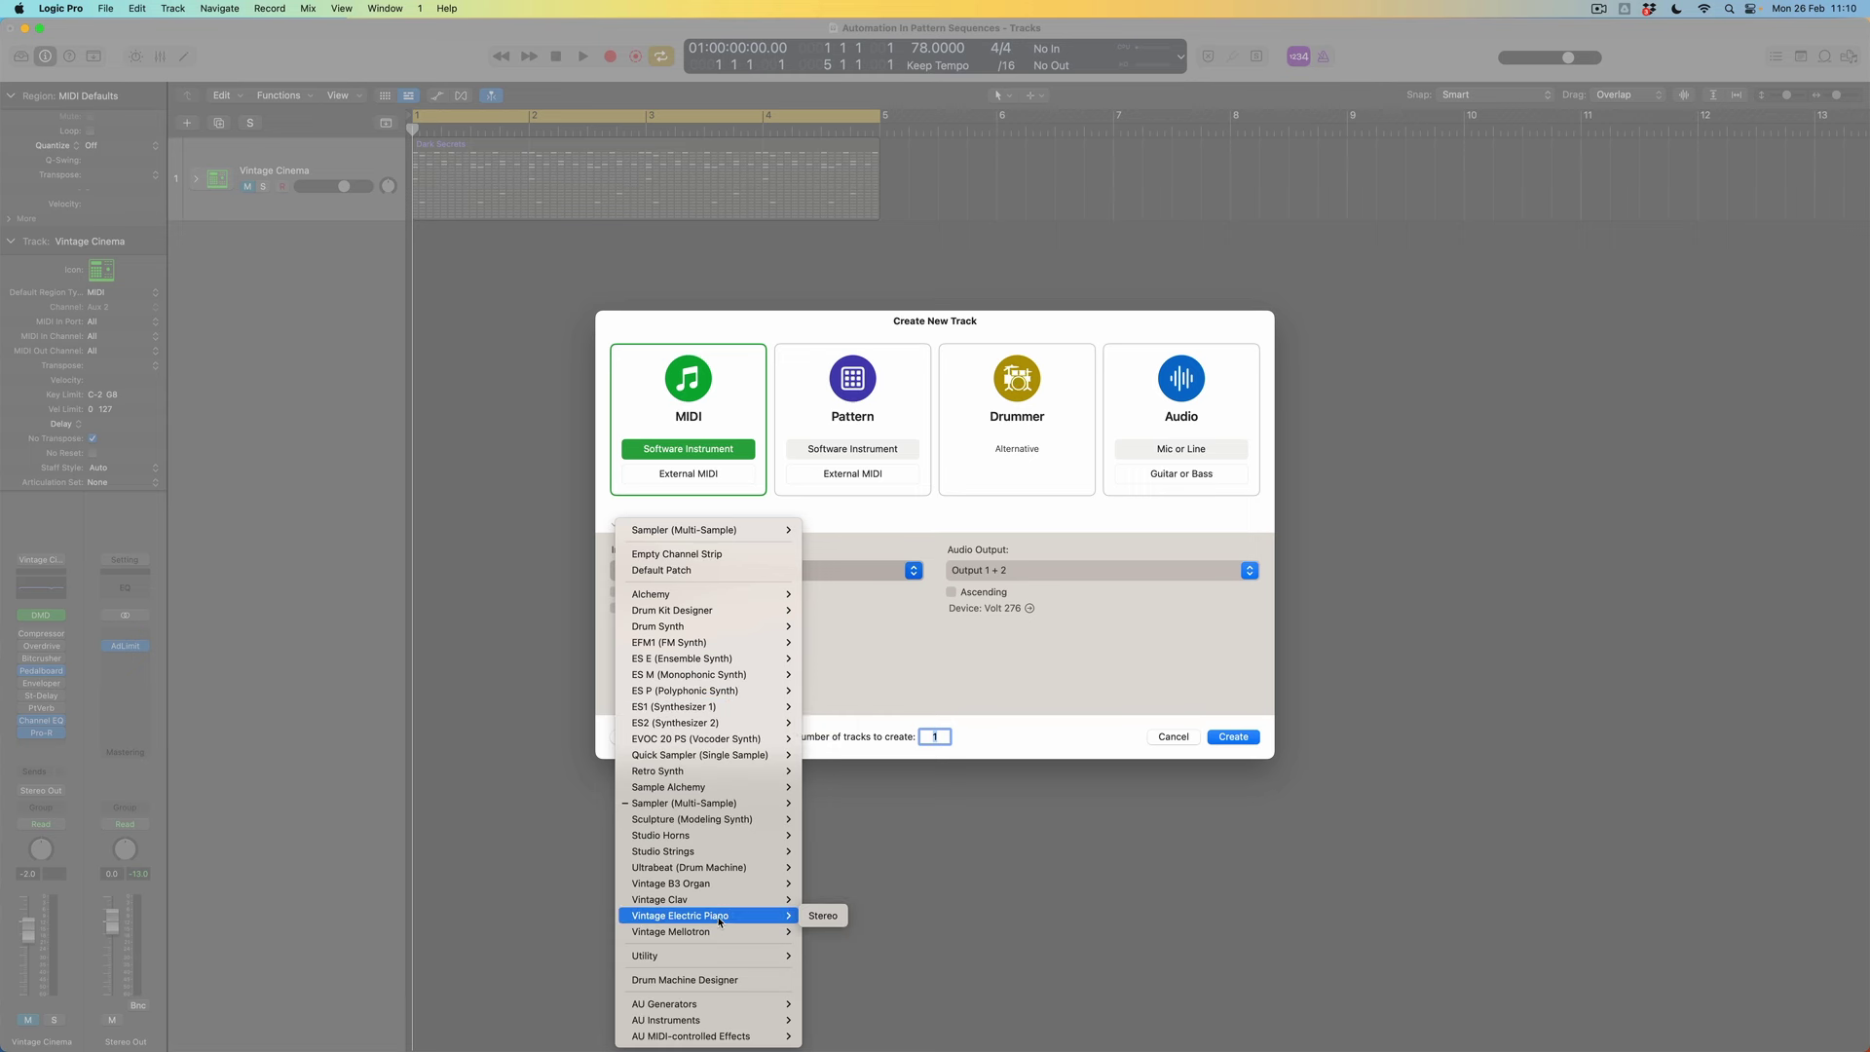
{"action": "left_click", "coordinate": [833, 921]}
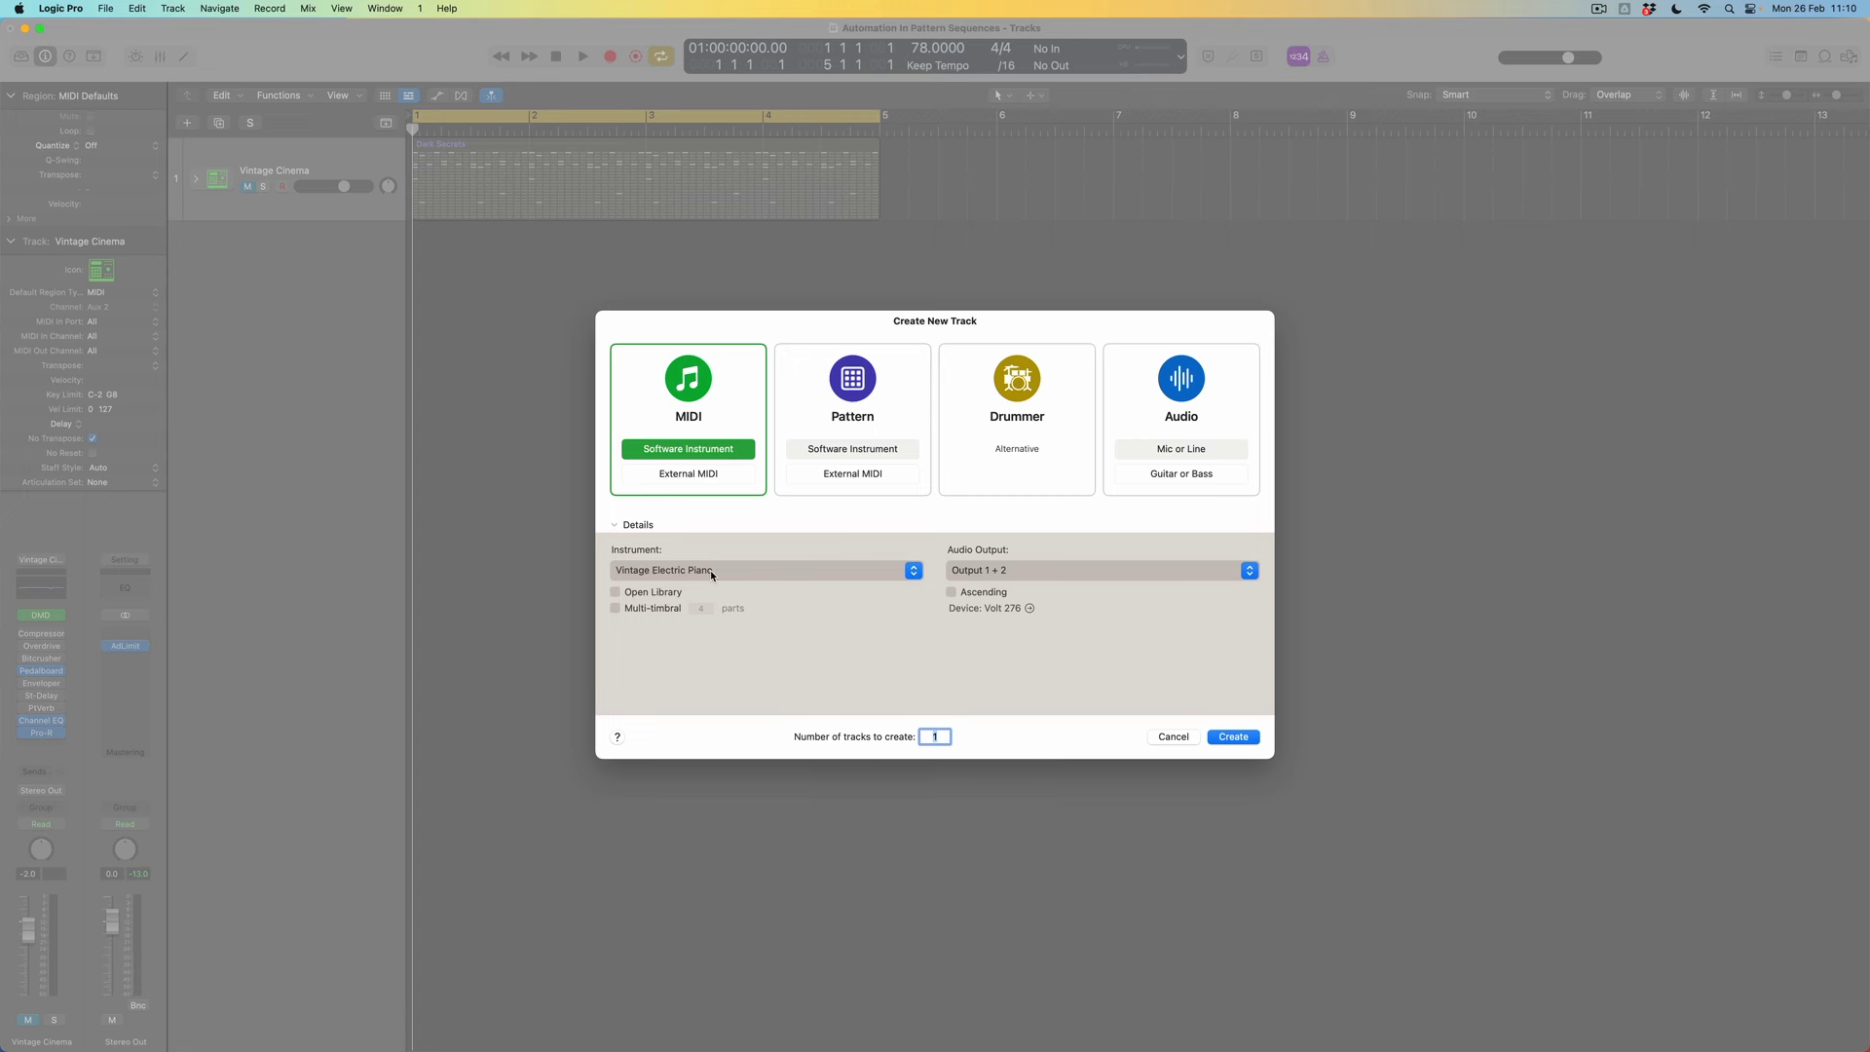
{"action": "left_click", "coordinate": [1235, 736]}
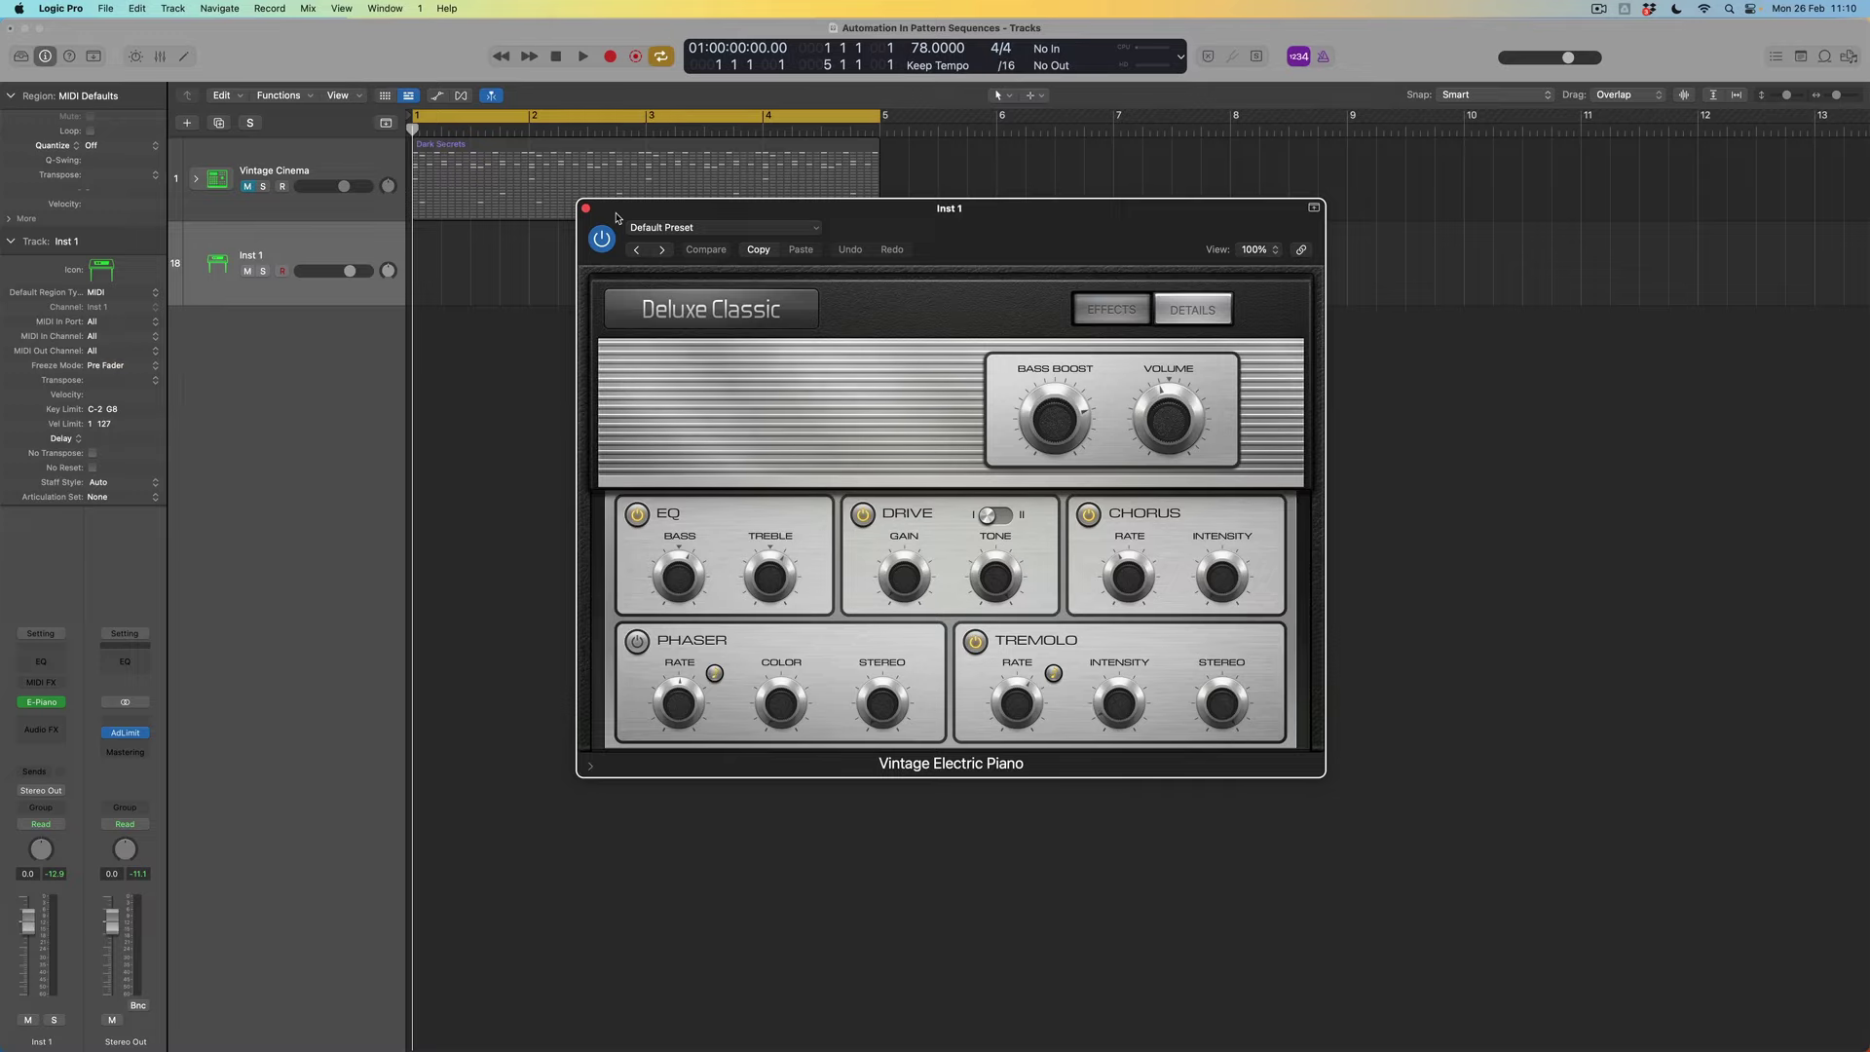
{"action": "left_click", "coordinate": [585, 208]}
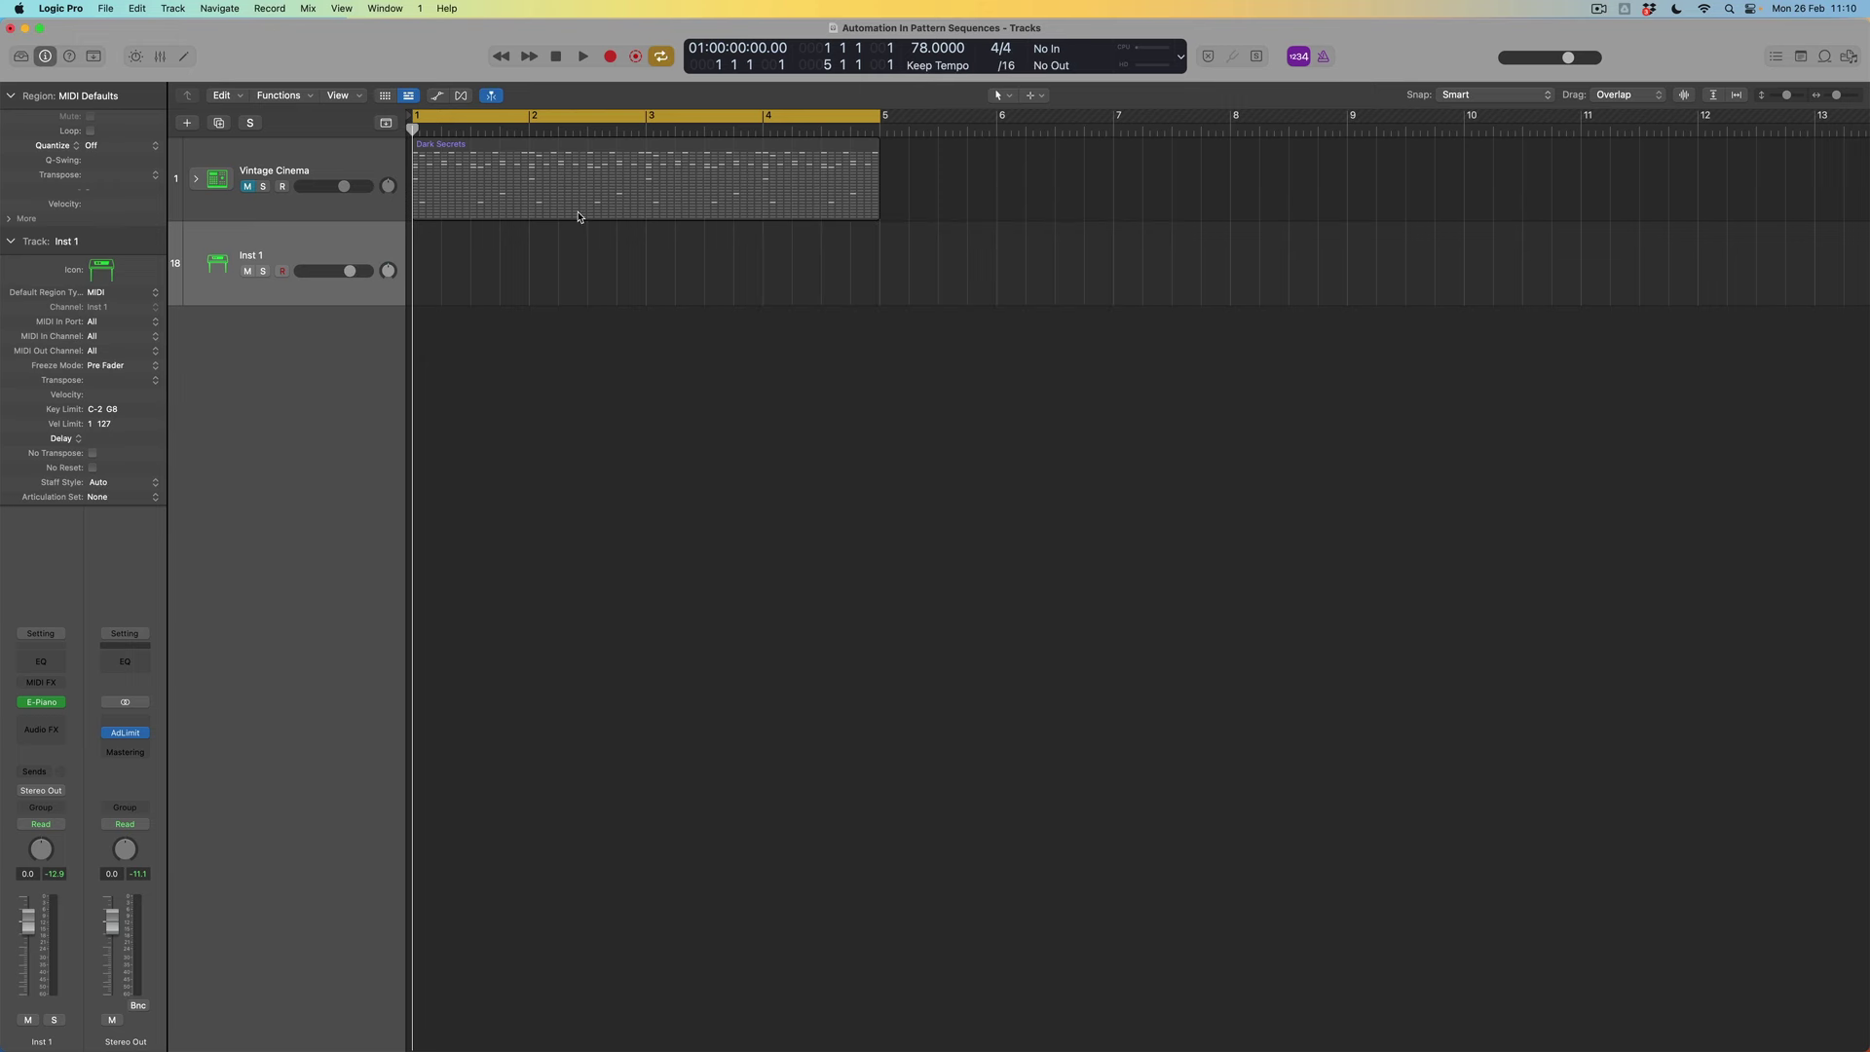
- Create a pattern region at bar 1 of the Inst 1 track and enlarge the Step Sequencer rows vertically
{"action": "left_click", "coordinate": [446, 257], "text": "ctrl"}
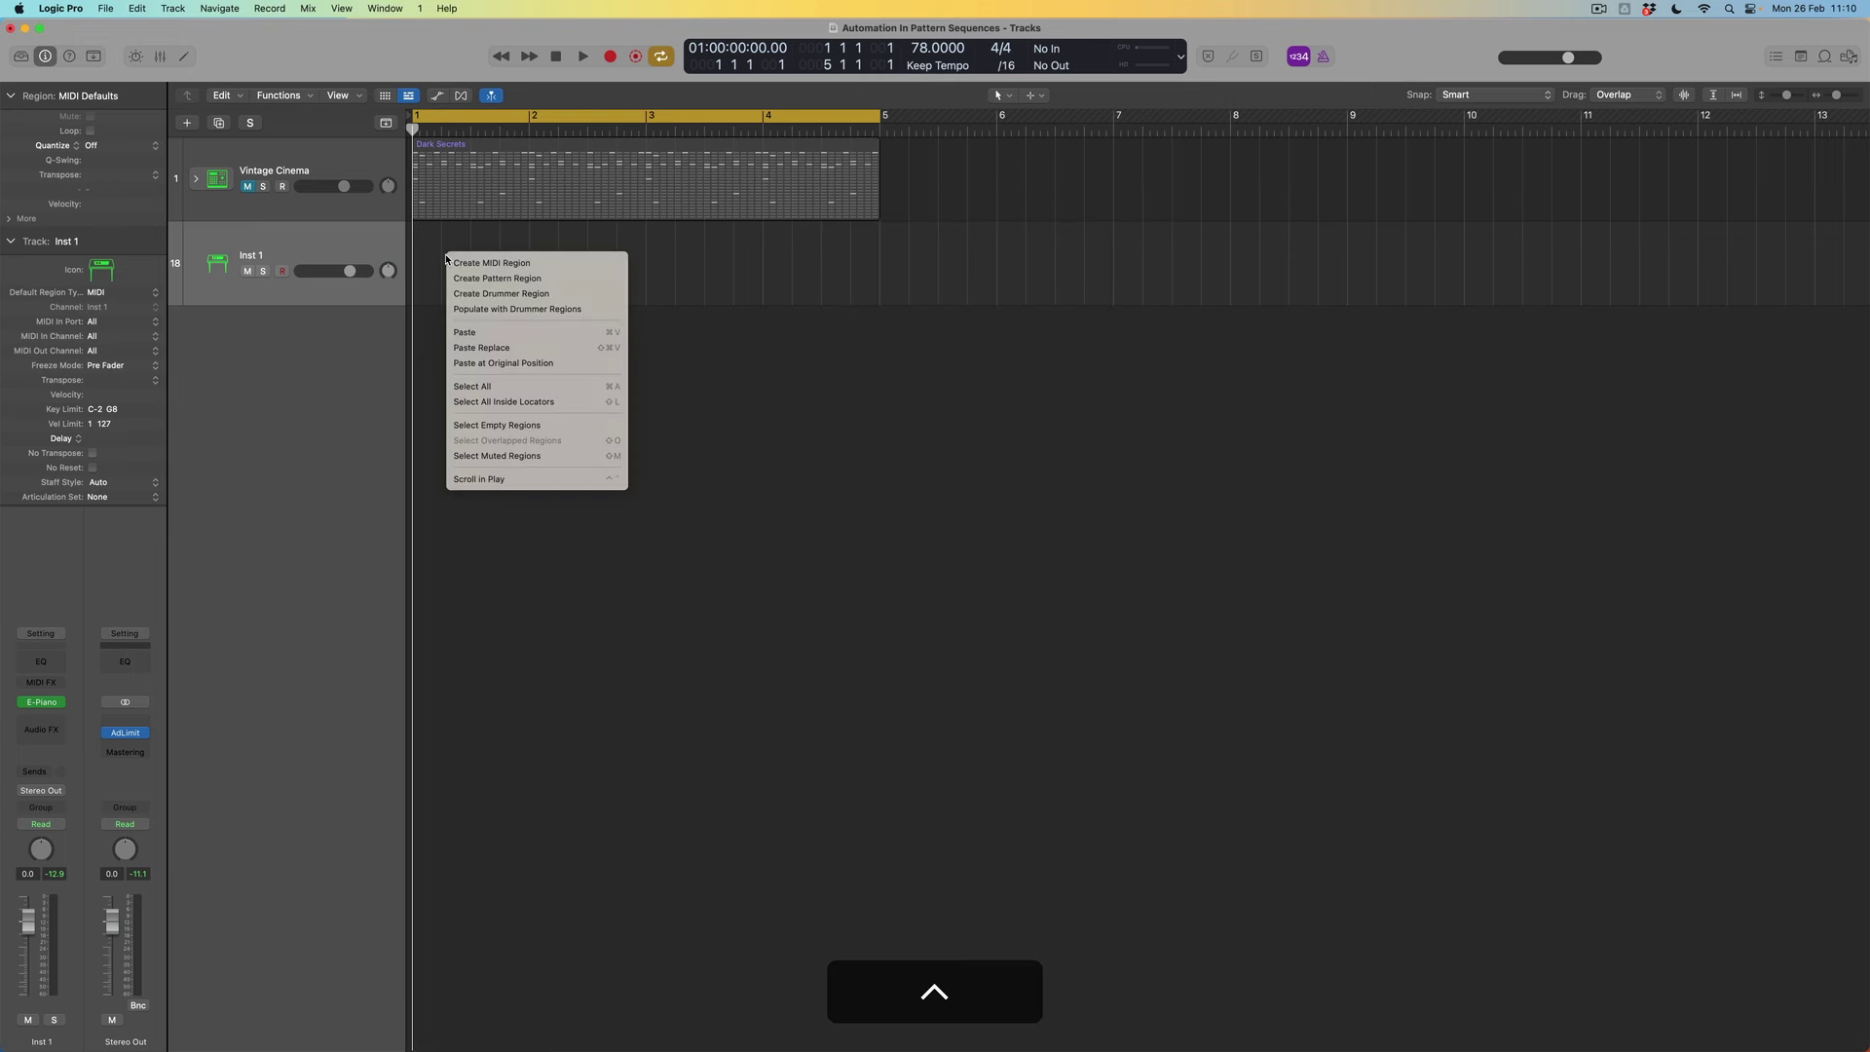
{"action": "left_click", "coordinate": [523, 281]}
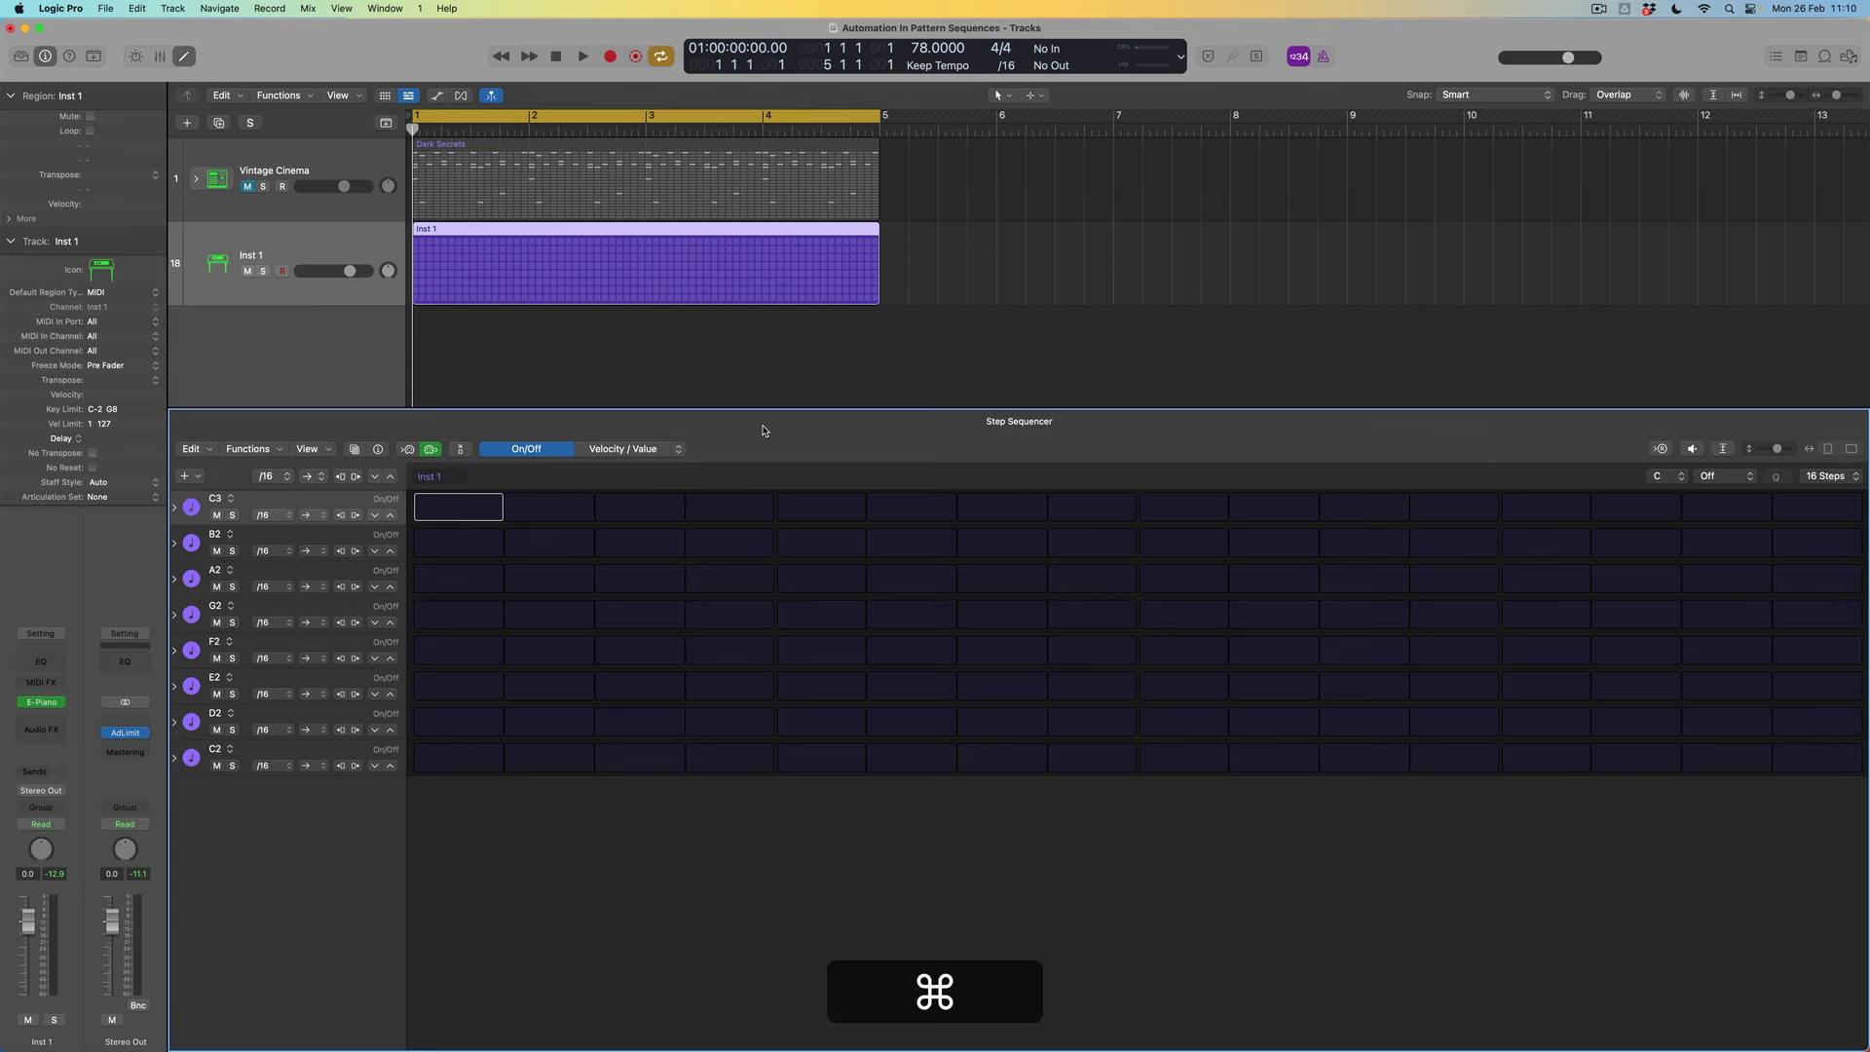
{"action": "key", "text": "super+Down"}
{"action": "key", "text": "super+Down"}
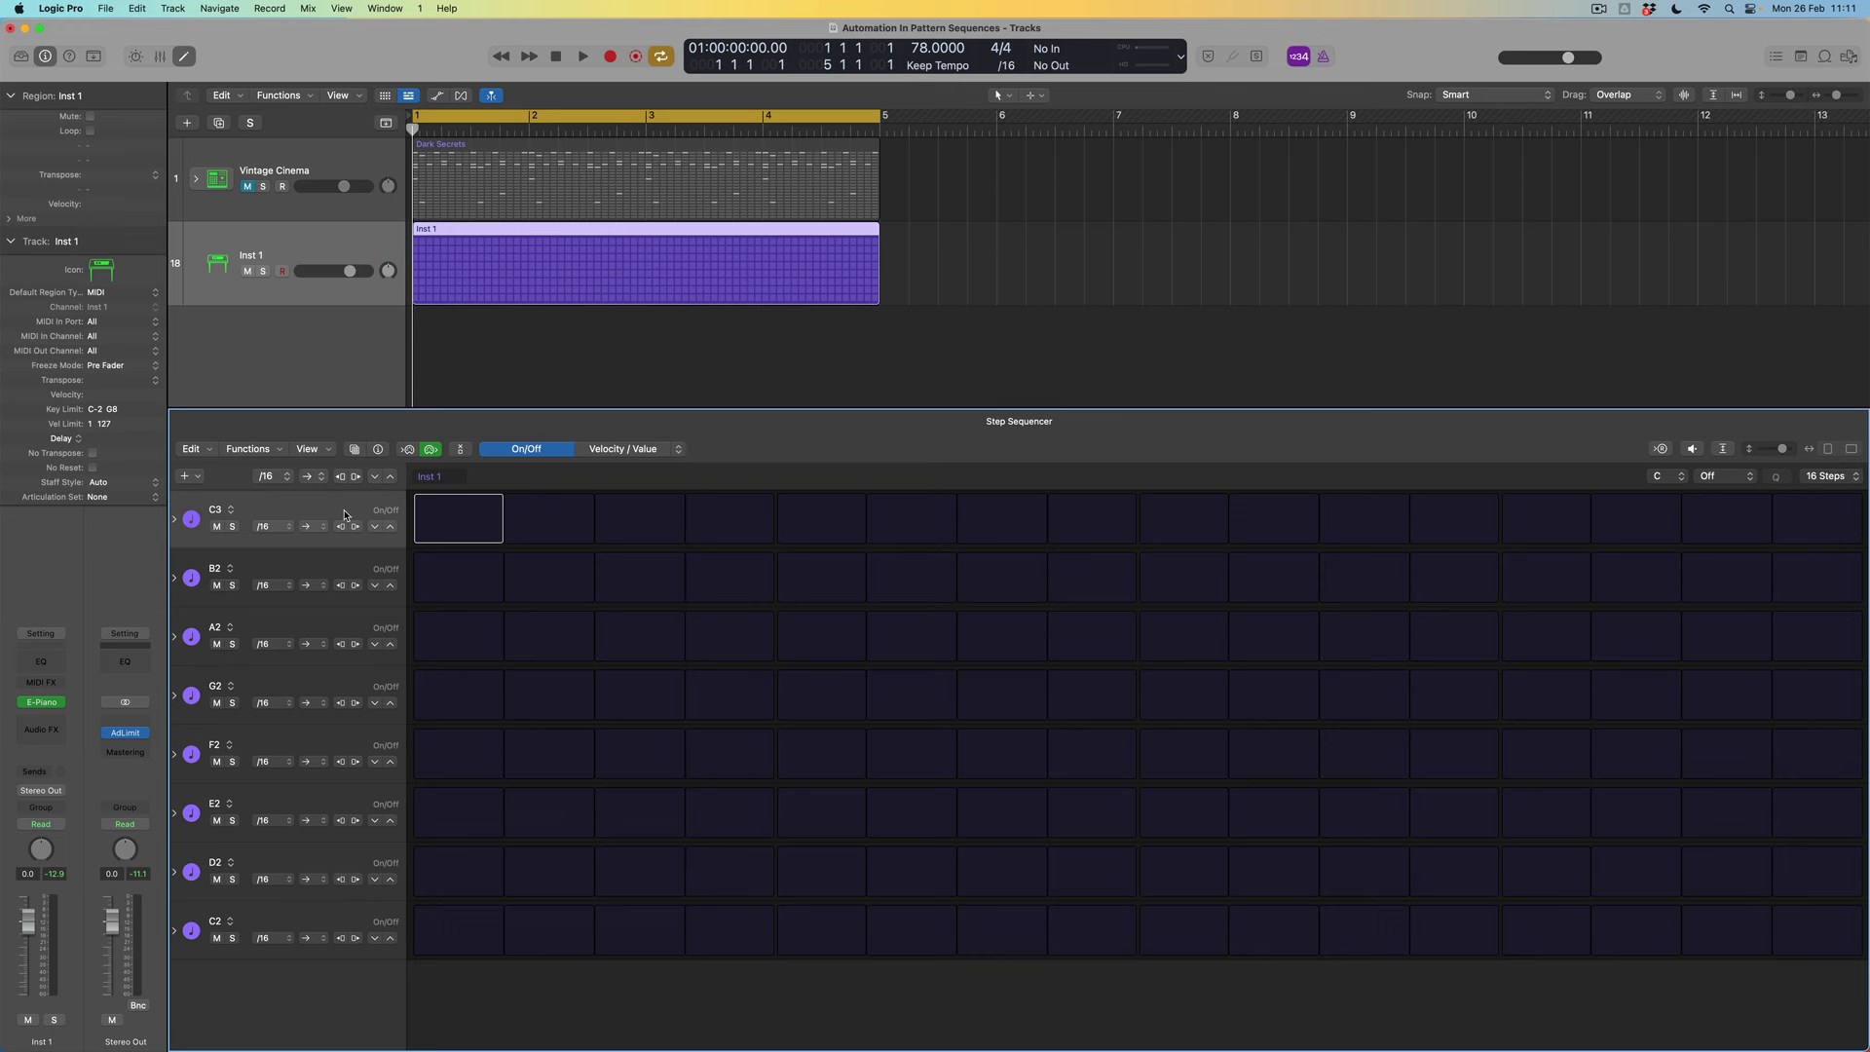
- Transpose all Step Sequencer note rows up one octave so they span C3 to C4
{"action": "key", "text": "alt+shift+Up"}
{"action": "key", "text": "alt+shift+Down"}
{"action": "key", "text": "shift"}
{"action": "key", "text": "alt"}
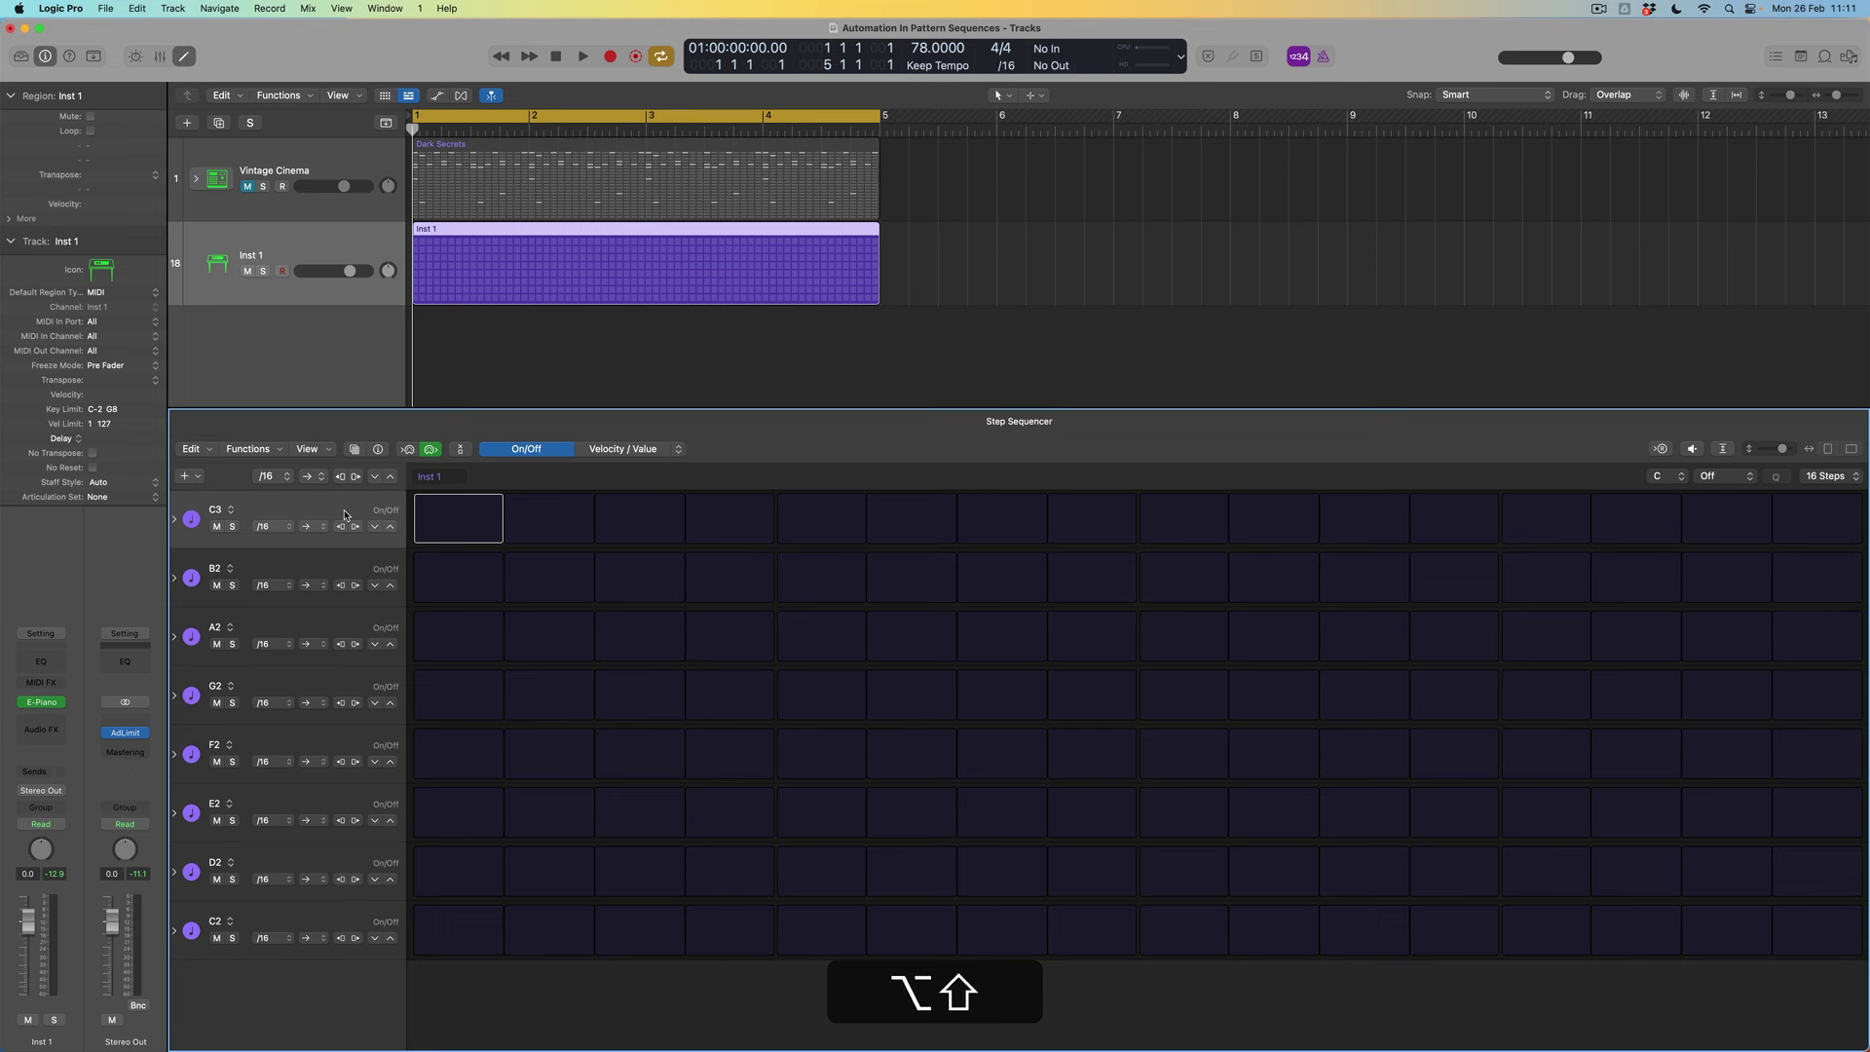
{"action": "key", "text": "alt+shift+Down"}
{"action": "key", "text": "alt+shift+Up"}
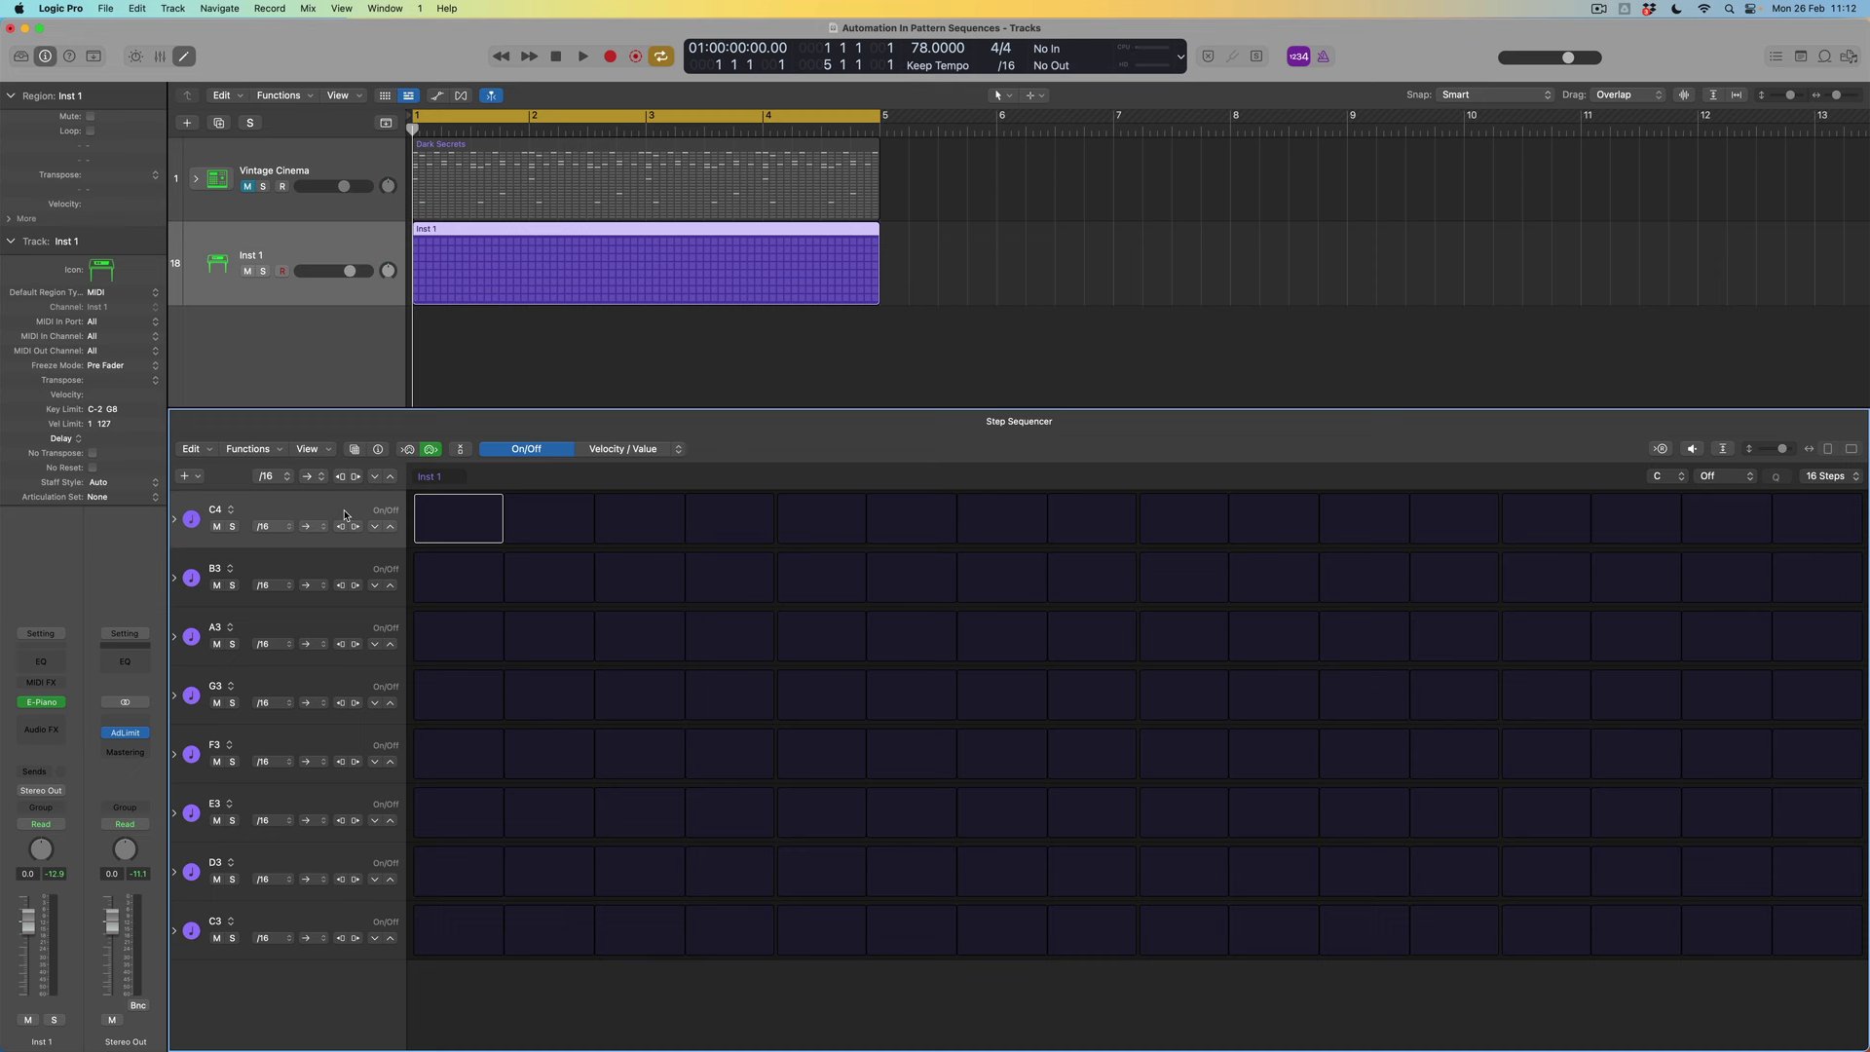
- Transpose all Step Sequencer note rows up two semitones so they span D3 to D4
{"action": "key", "text": "alt+Up"}
{"action": "key", "text": "alt+Up"}
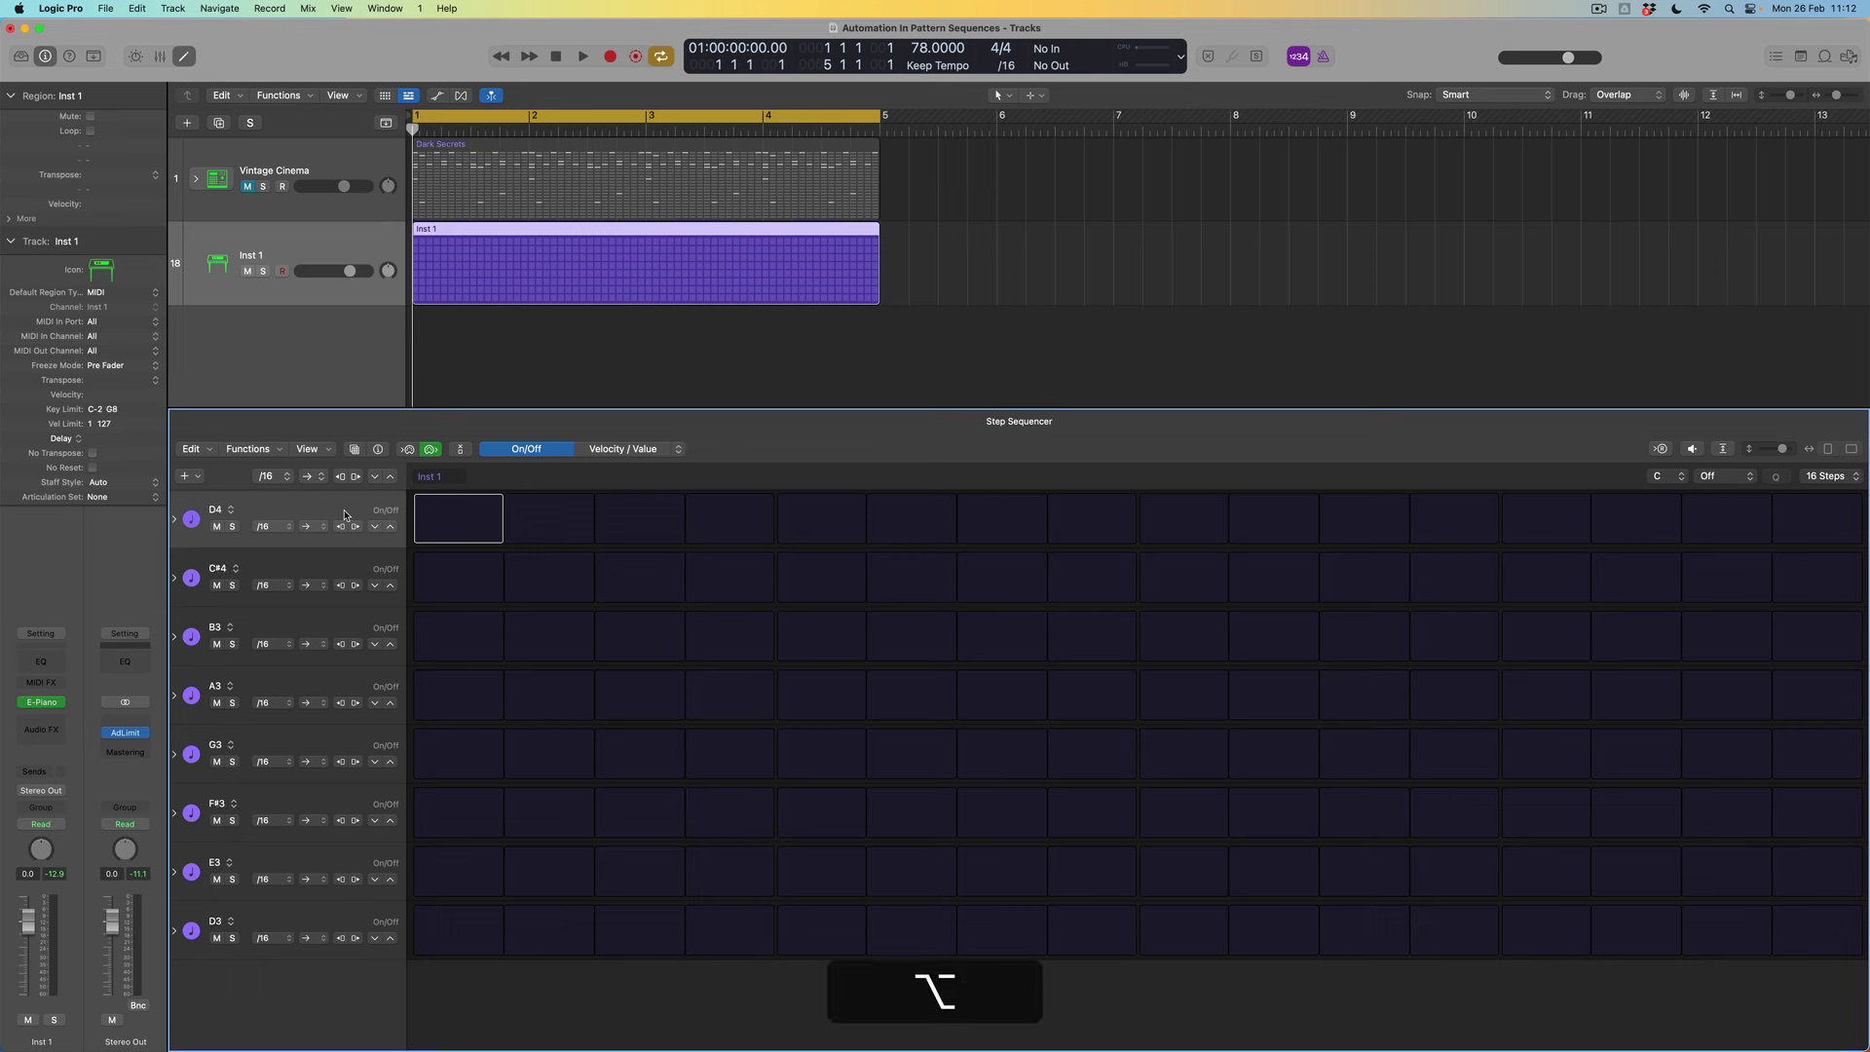
{"action": "key", "text": "alt+Down"}
{"action": "key", "text": "alt+Down"}
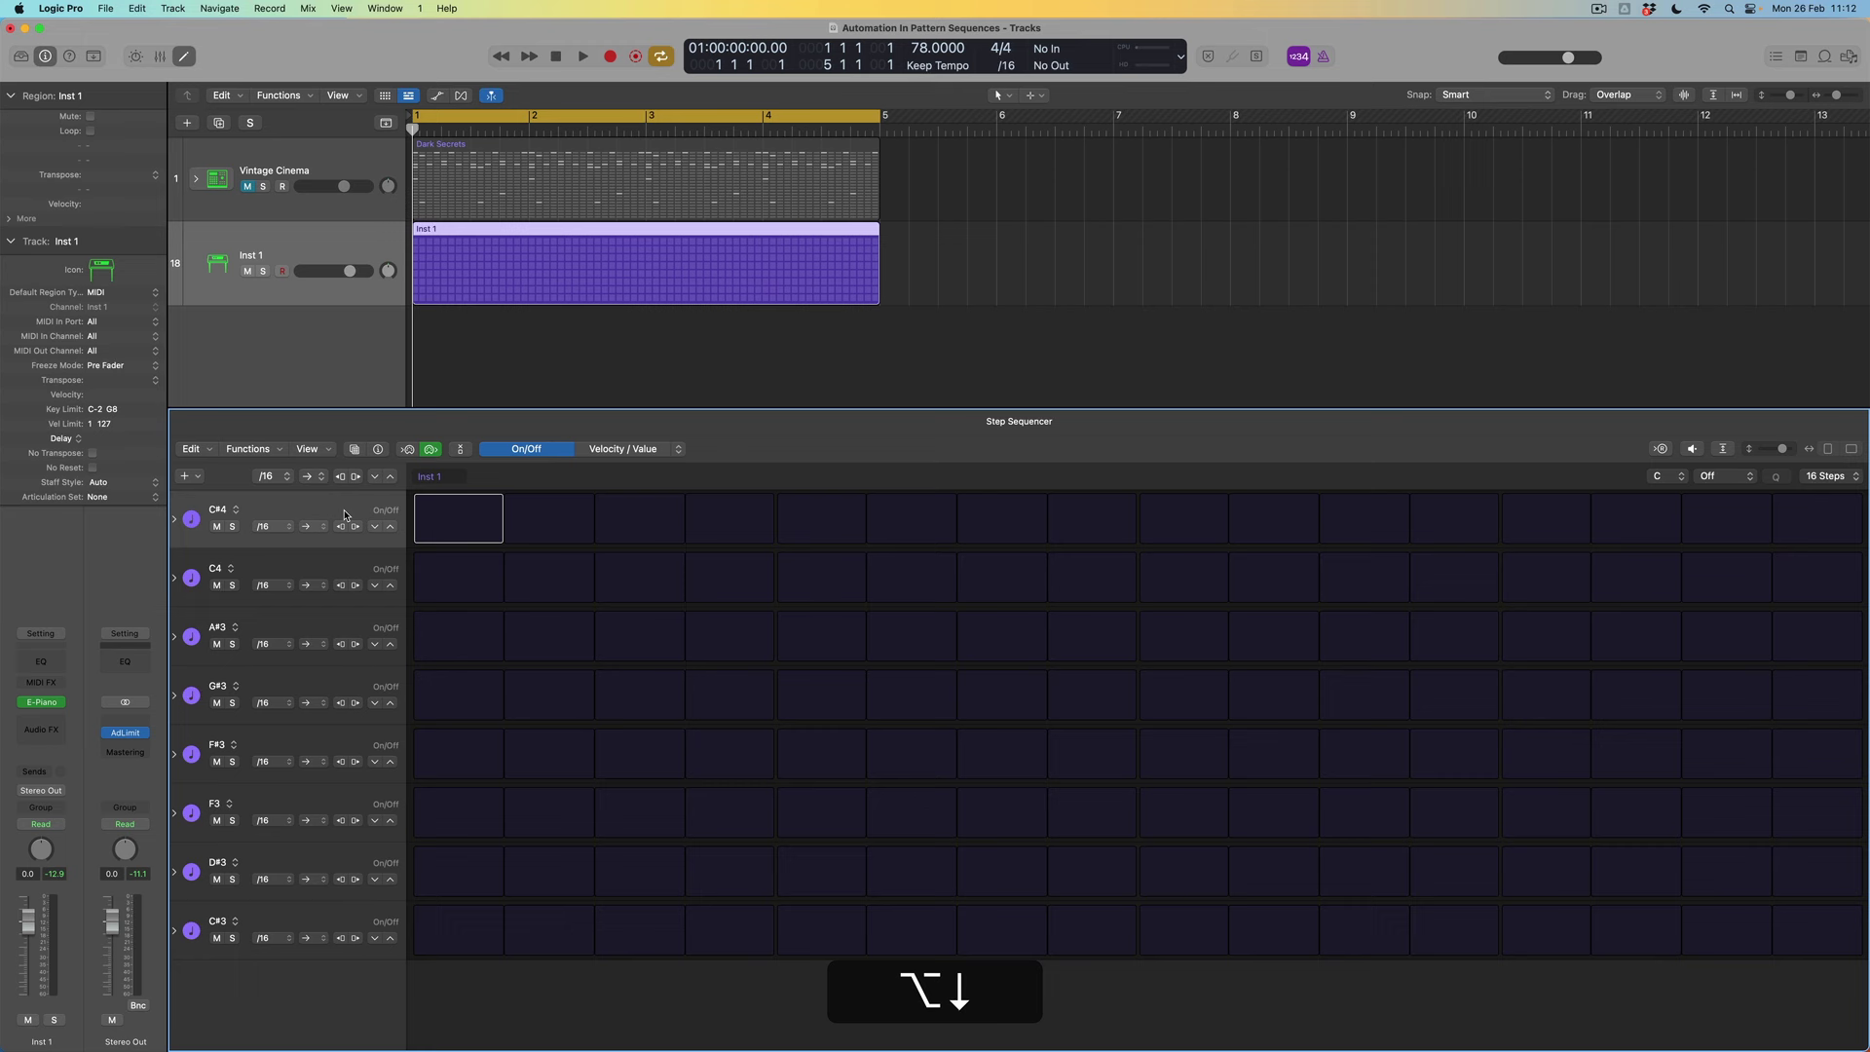
{"action": "key", "text": "alt+Up"}
{"action": "key", "text": "alt+Up"}
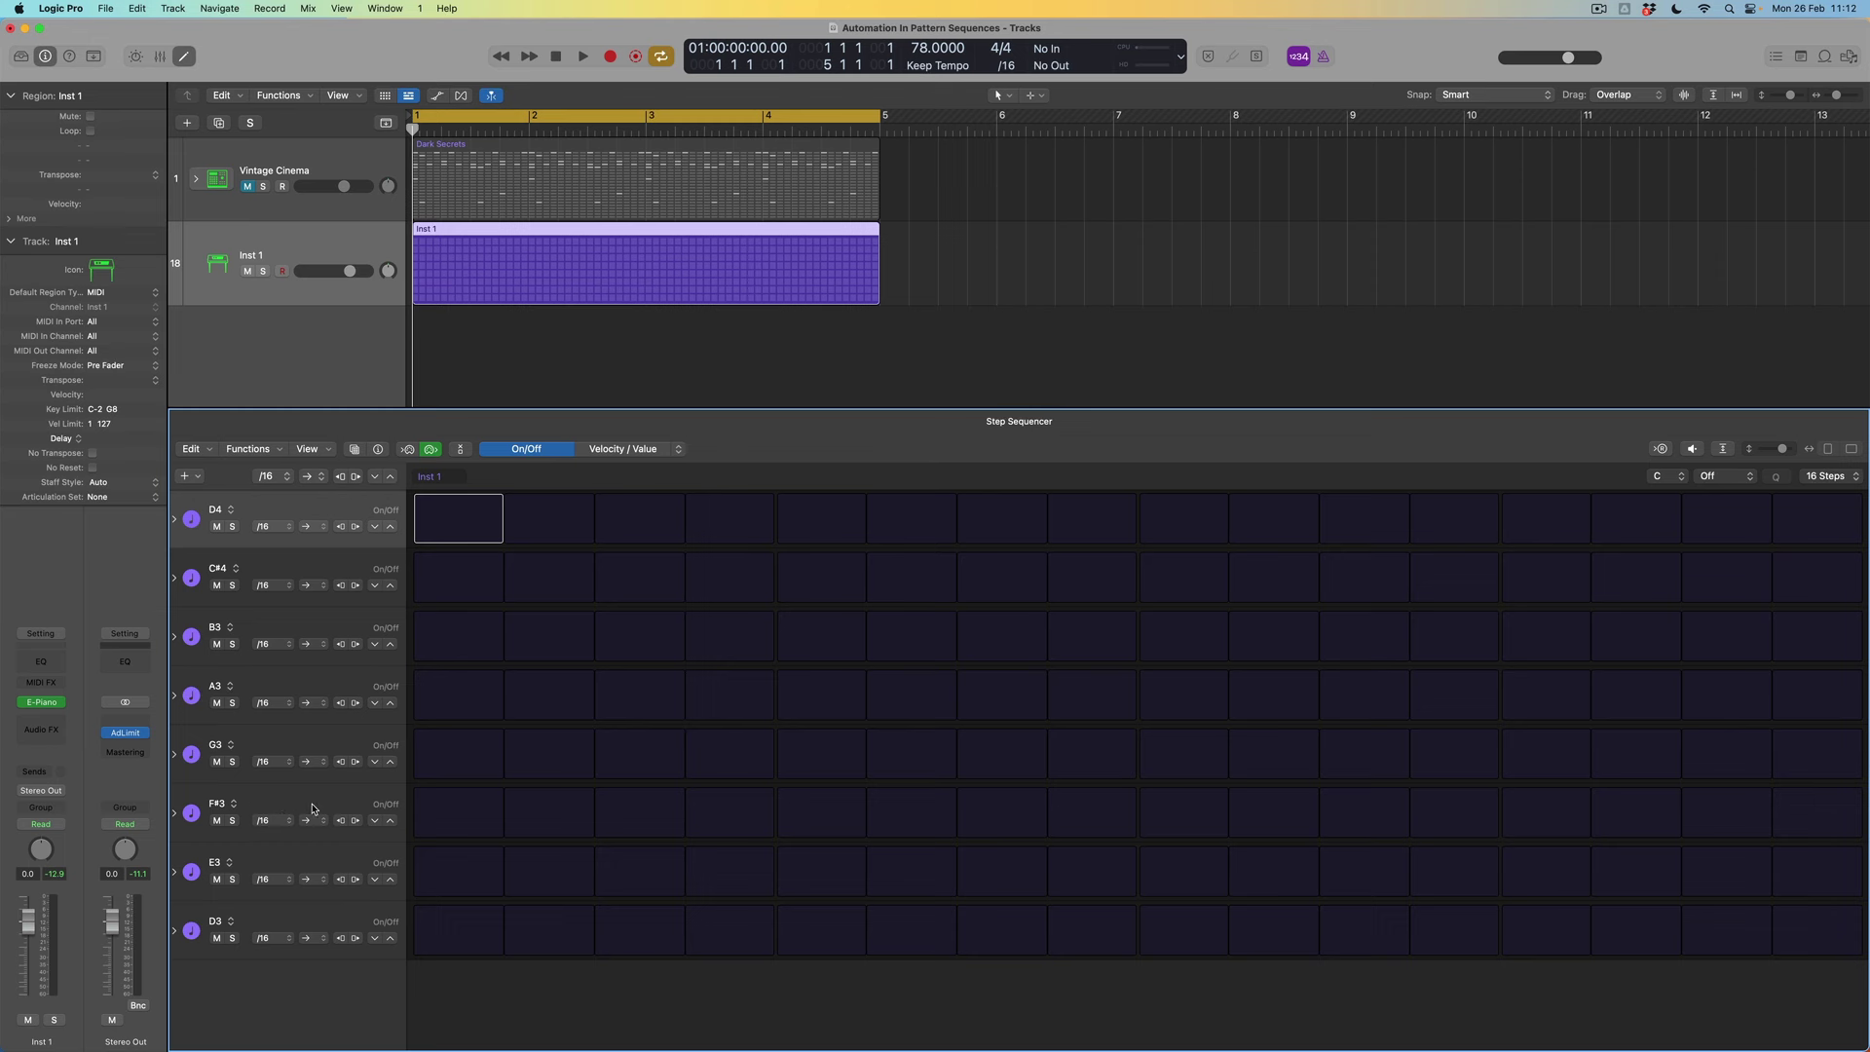
- Reassign the F#3 row of the Step Sequencer to the note F3
{"action": "left_click", "coordinate": [234, 807]}
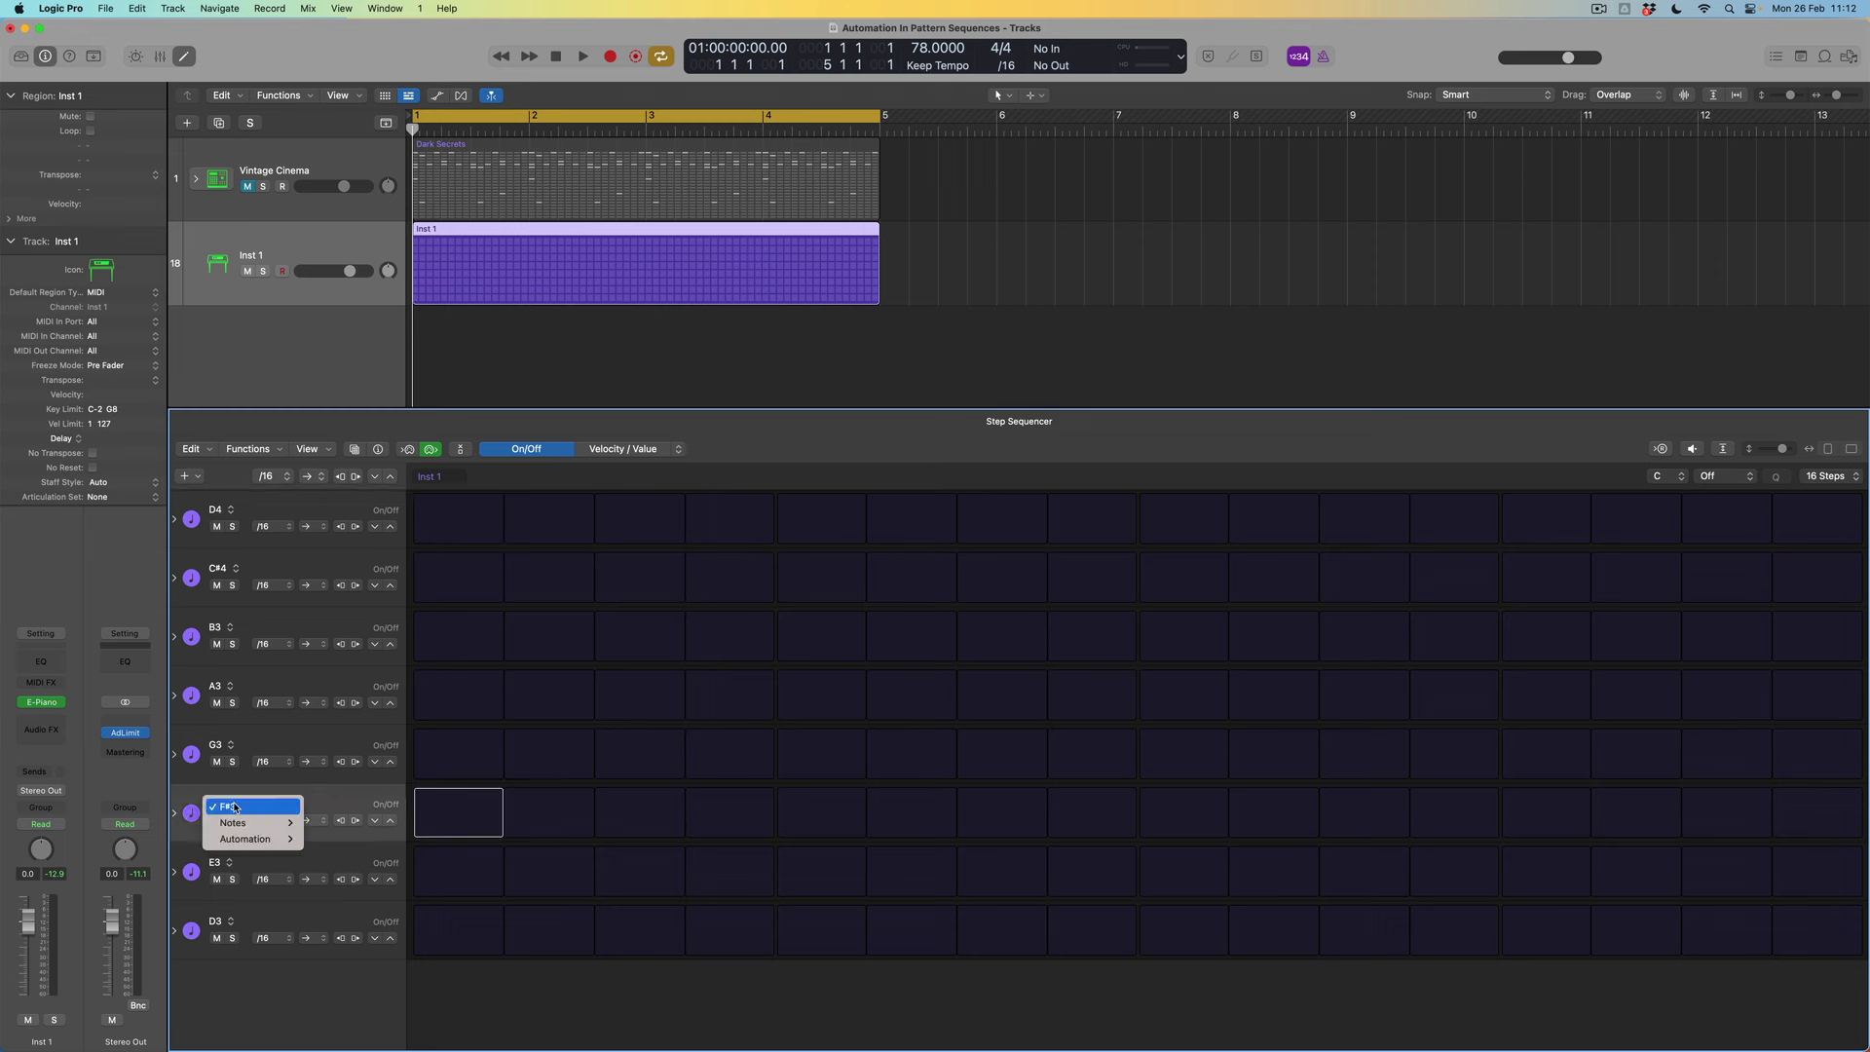
{"action": "mouse_move", "coordinate": [241, 826]}
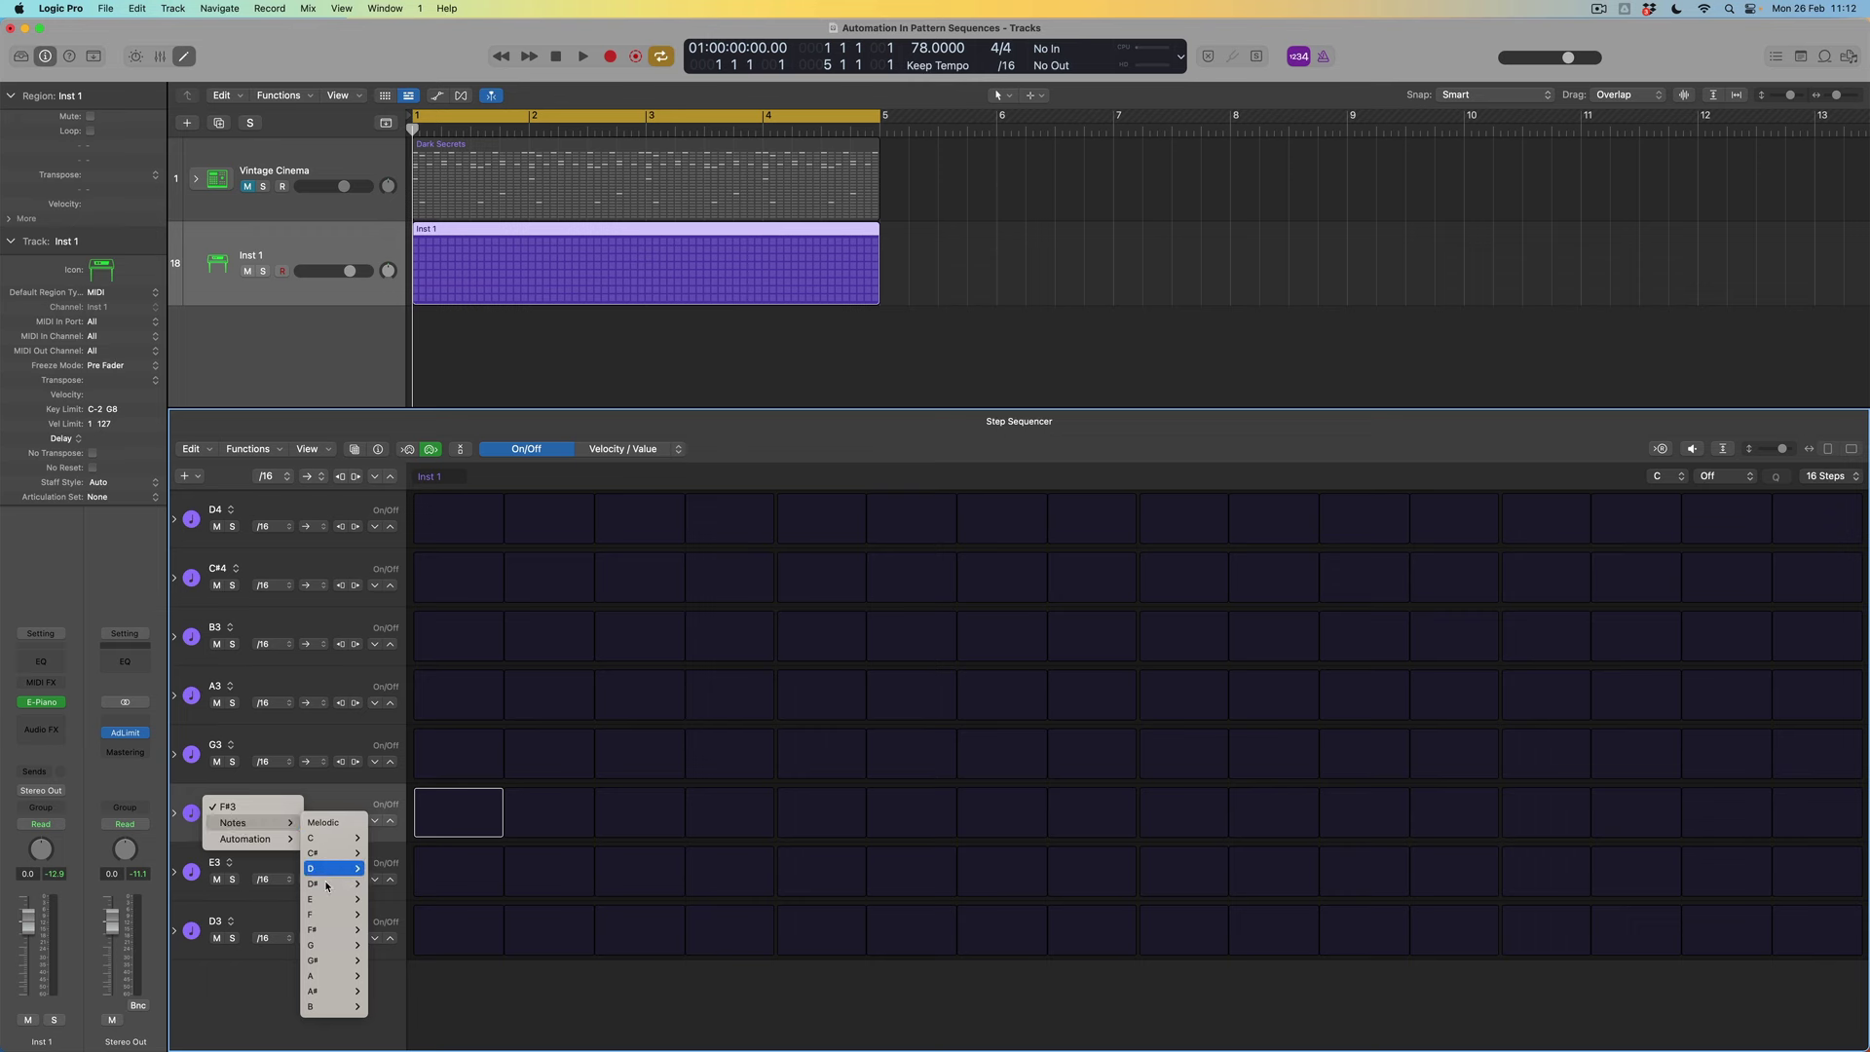
{"action": "mouse_move", "coordinate": [322, 915]}
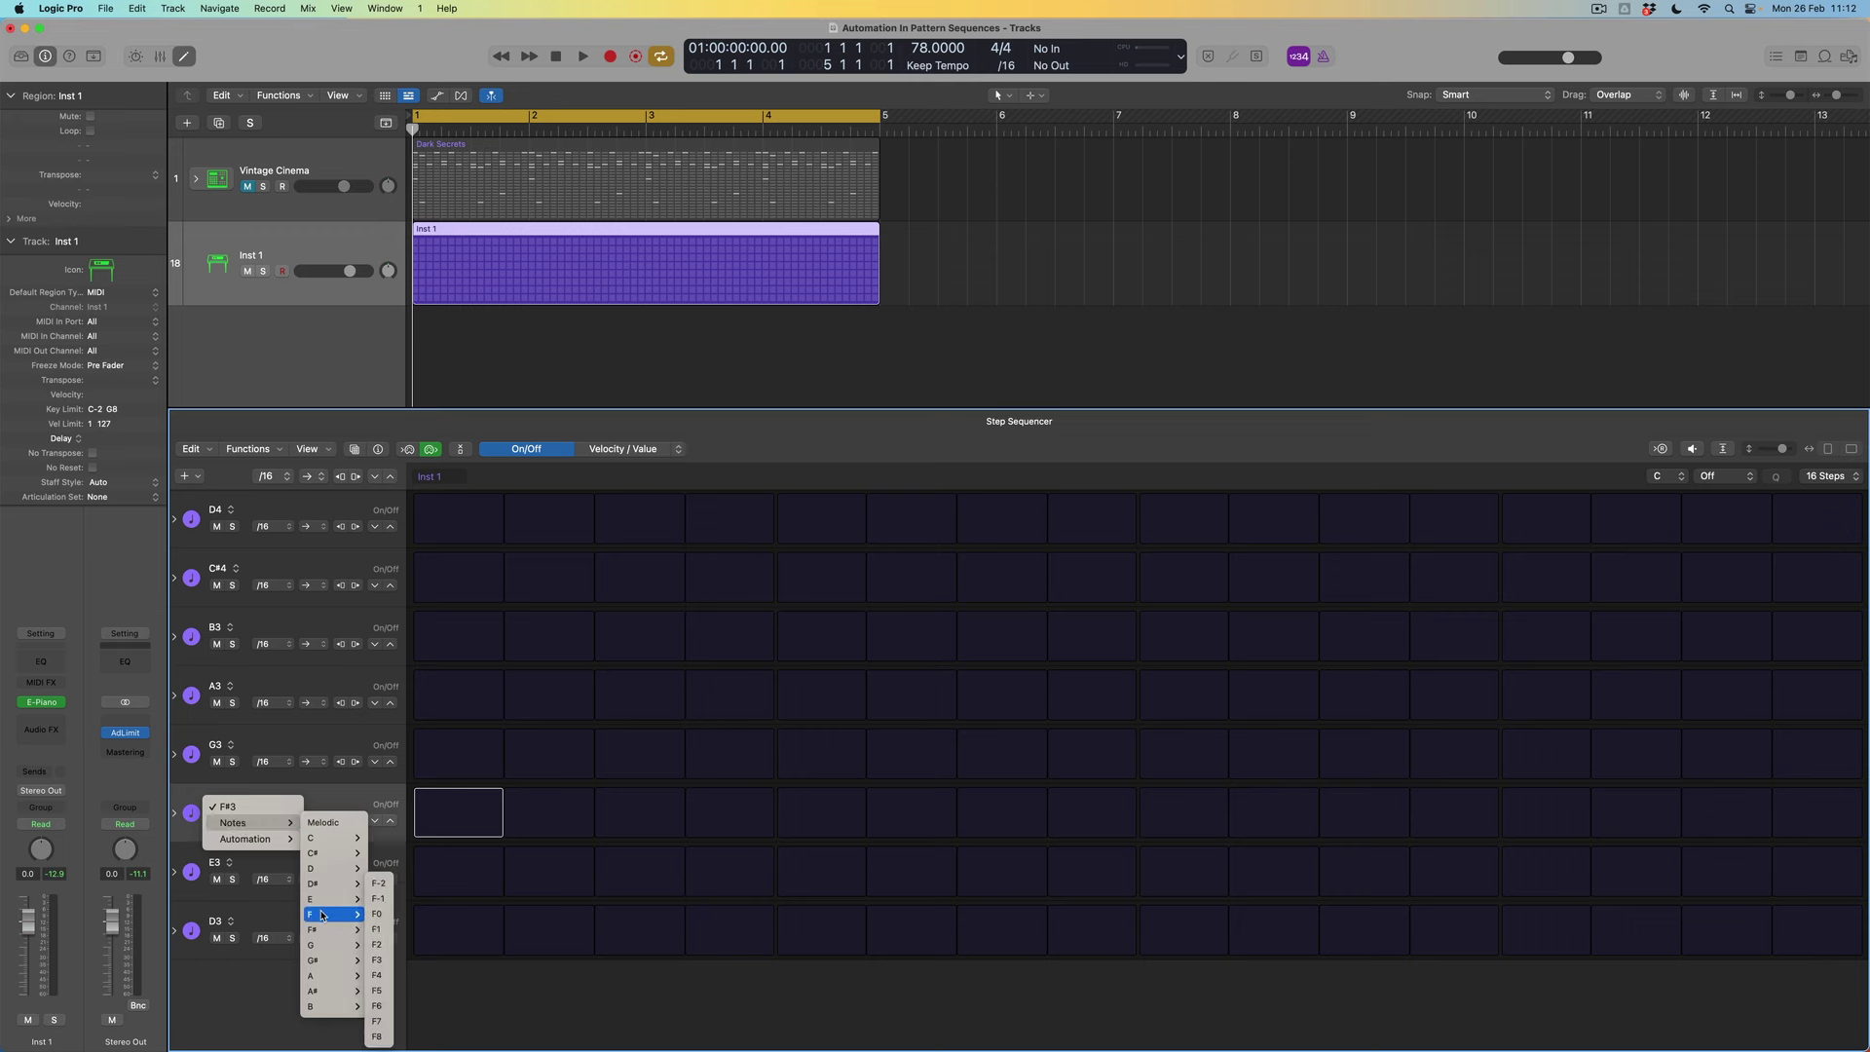
{"action": "left_click", "coordinate": [377, 960]}
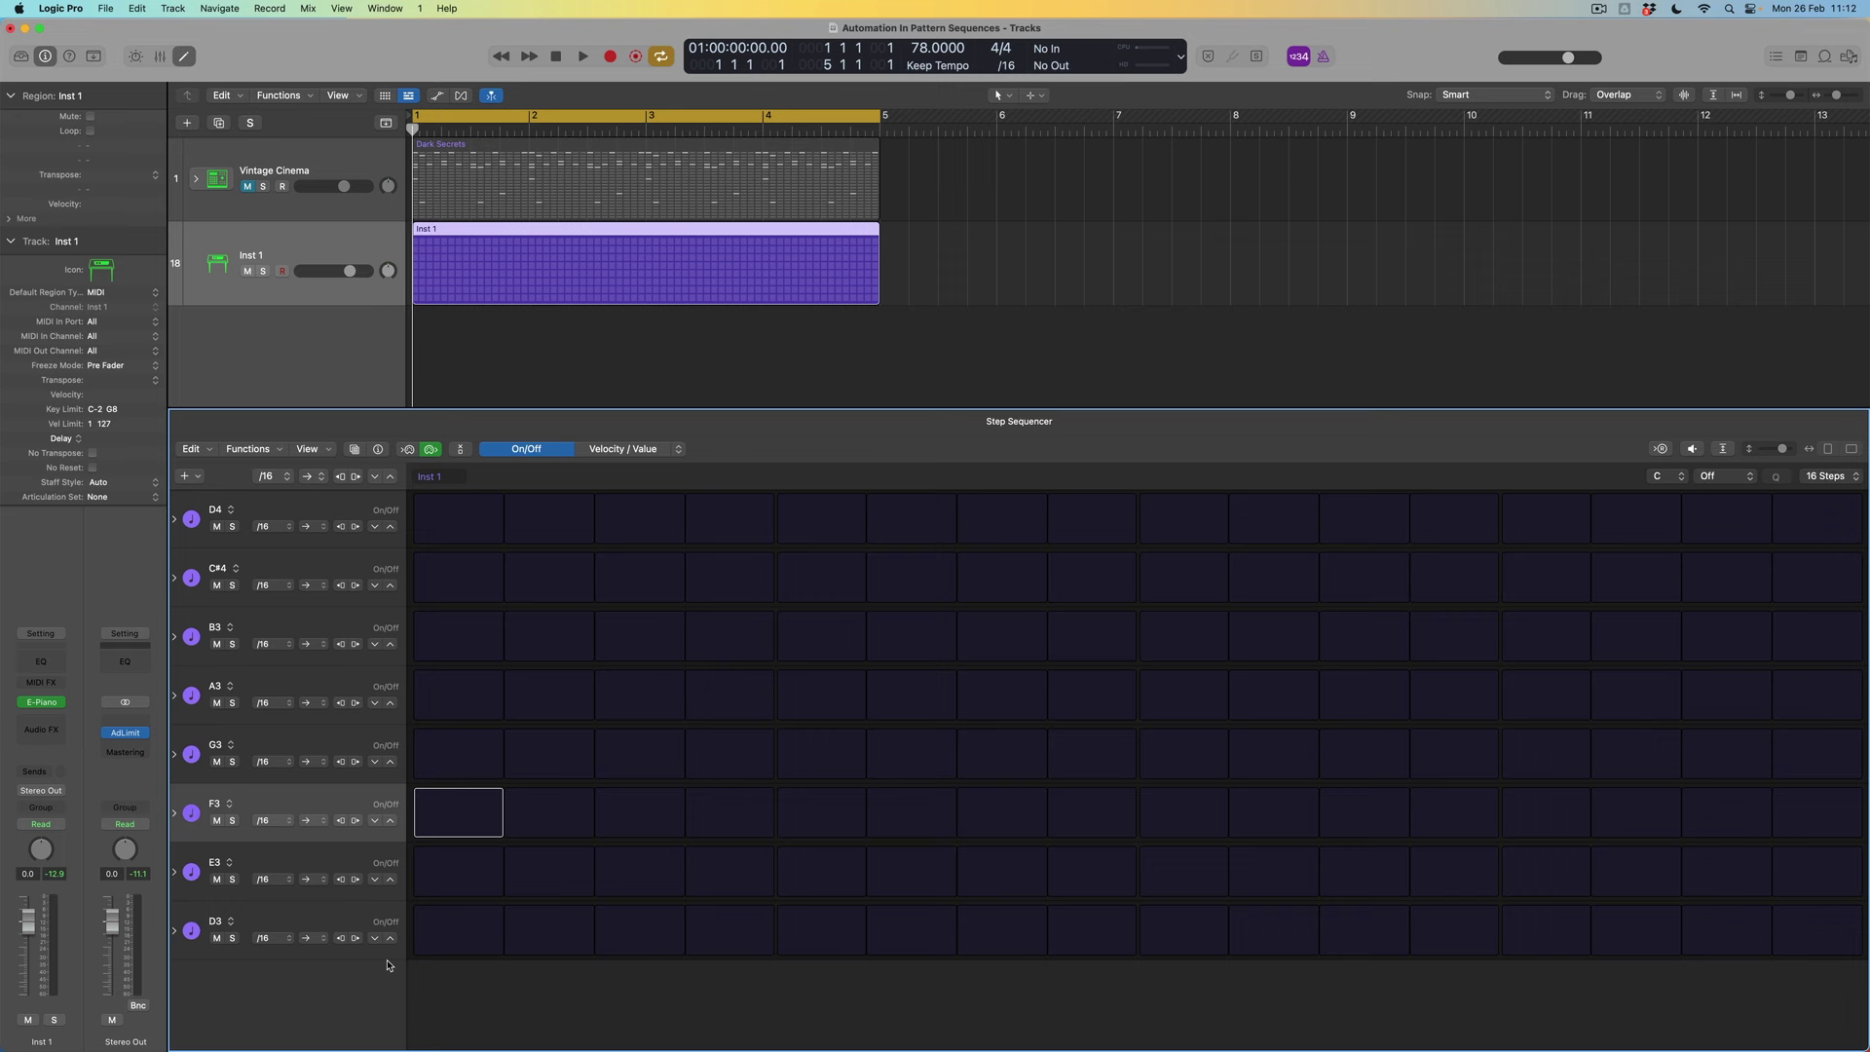
- Reassign the B3 row of the Step Sequencer to the note A#3
{"action": "left_click", "coordinate": [231, 630]}
{"action": "mouse_move", "coordinate": [234, 647]}
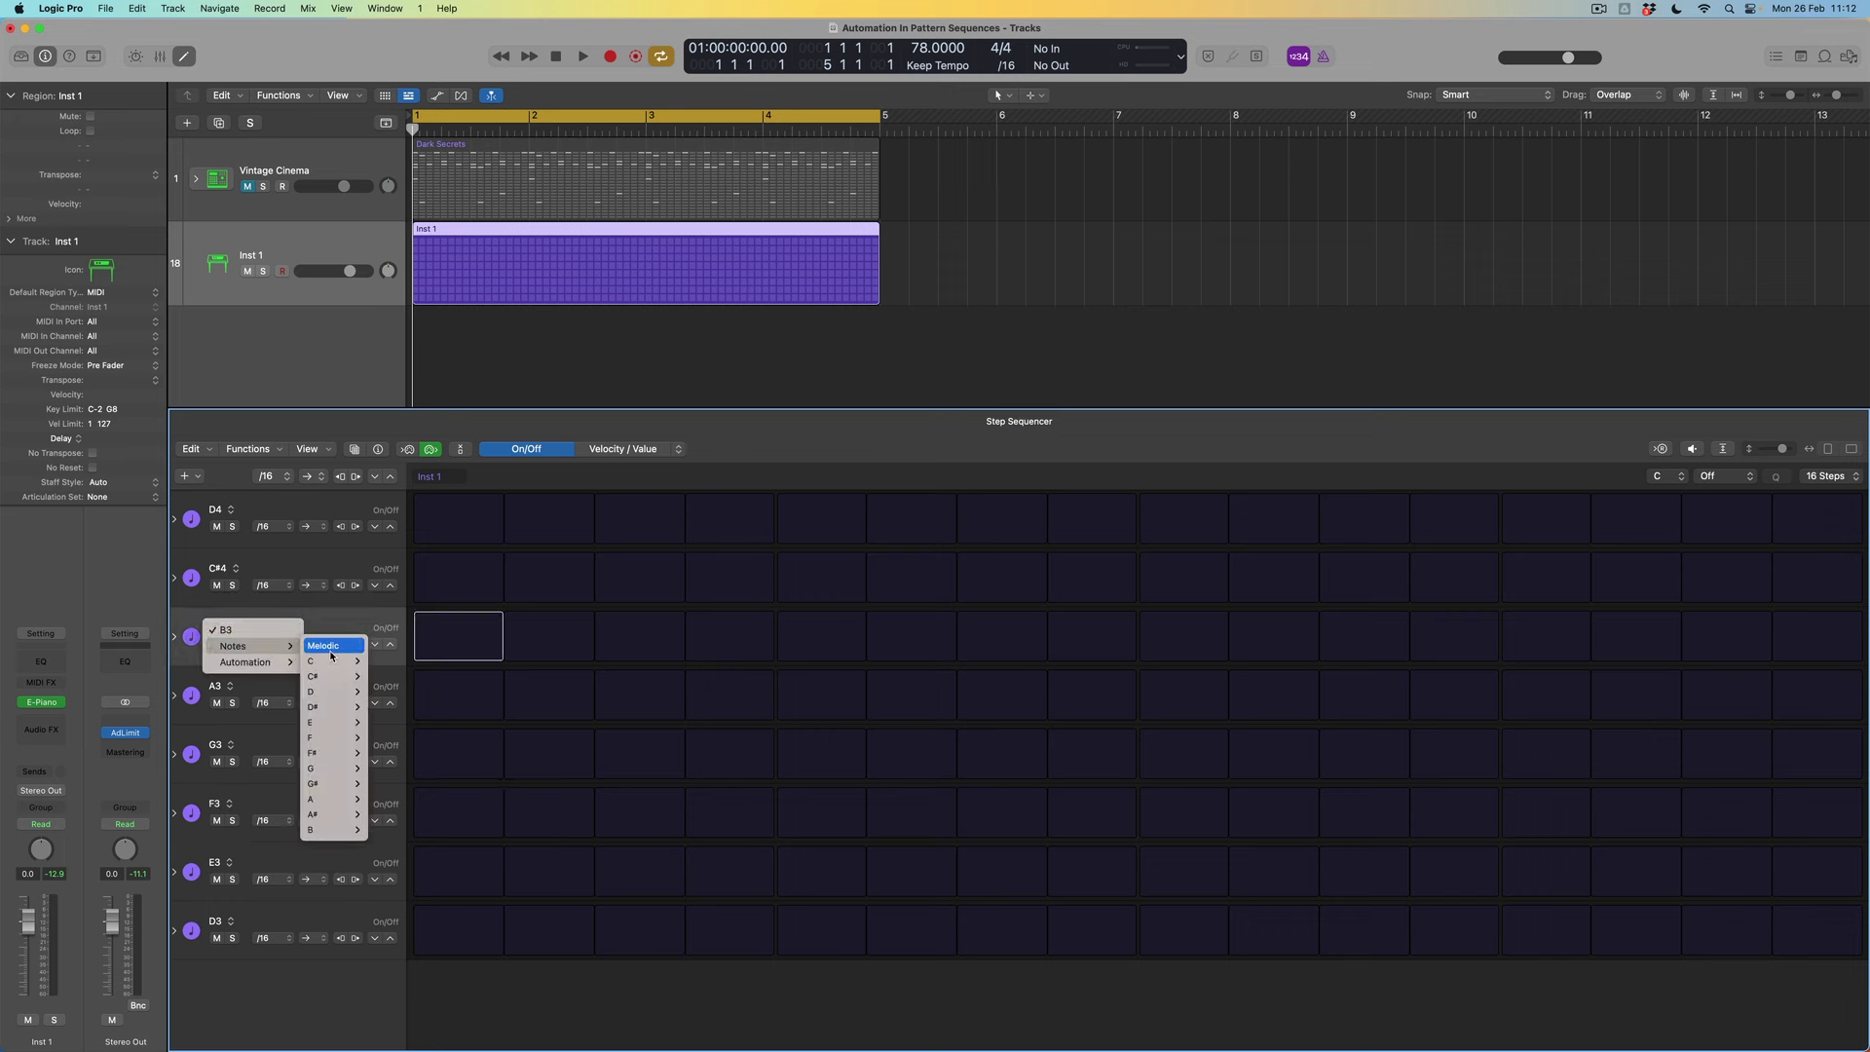
{"action": "mouse_move", "coordinate": [341, 814]}
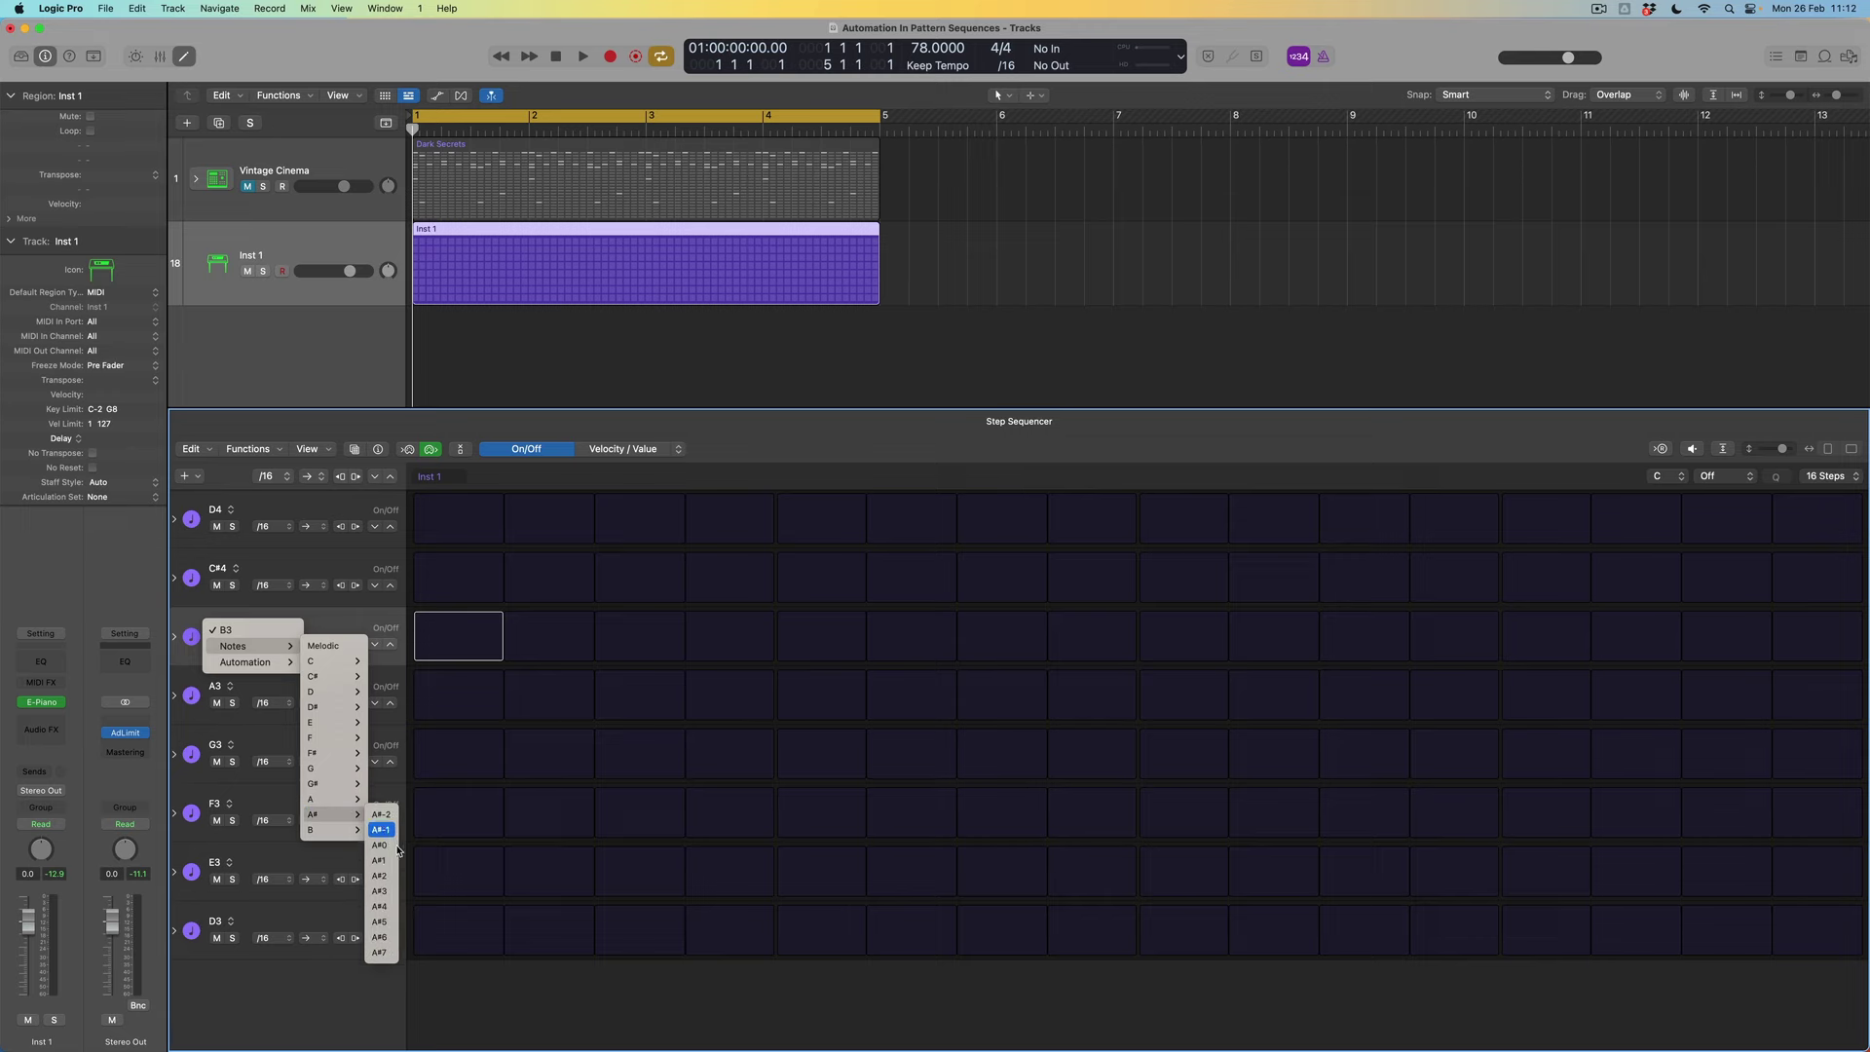
{"action": "left_click", "coordinate": [380, 890]}
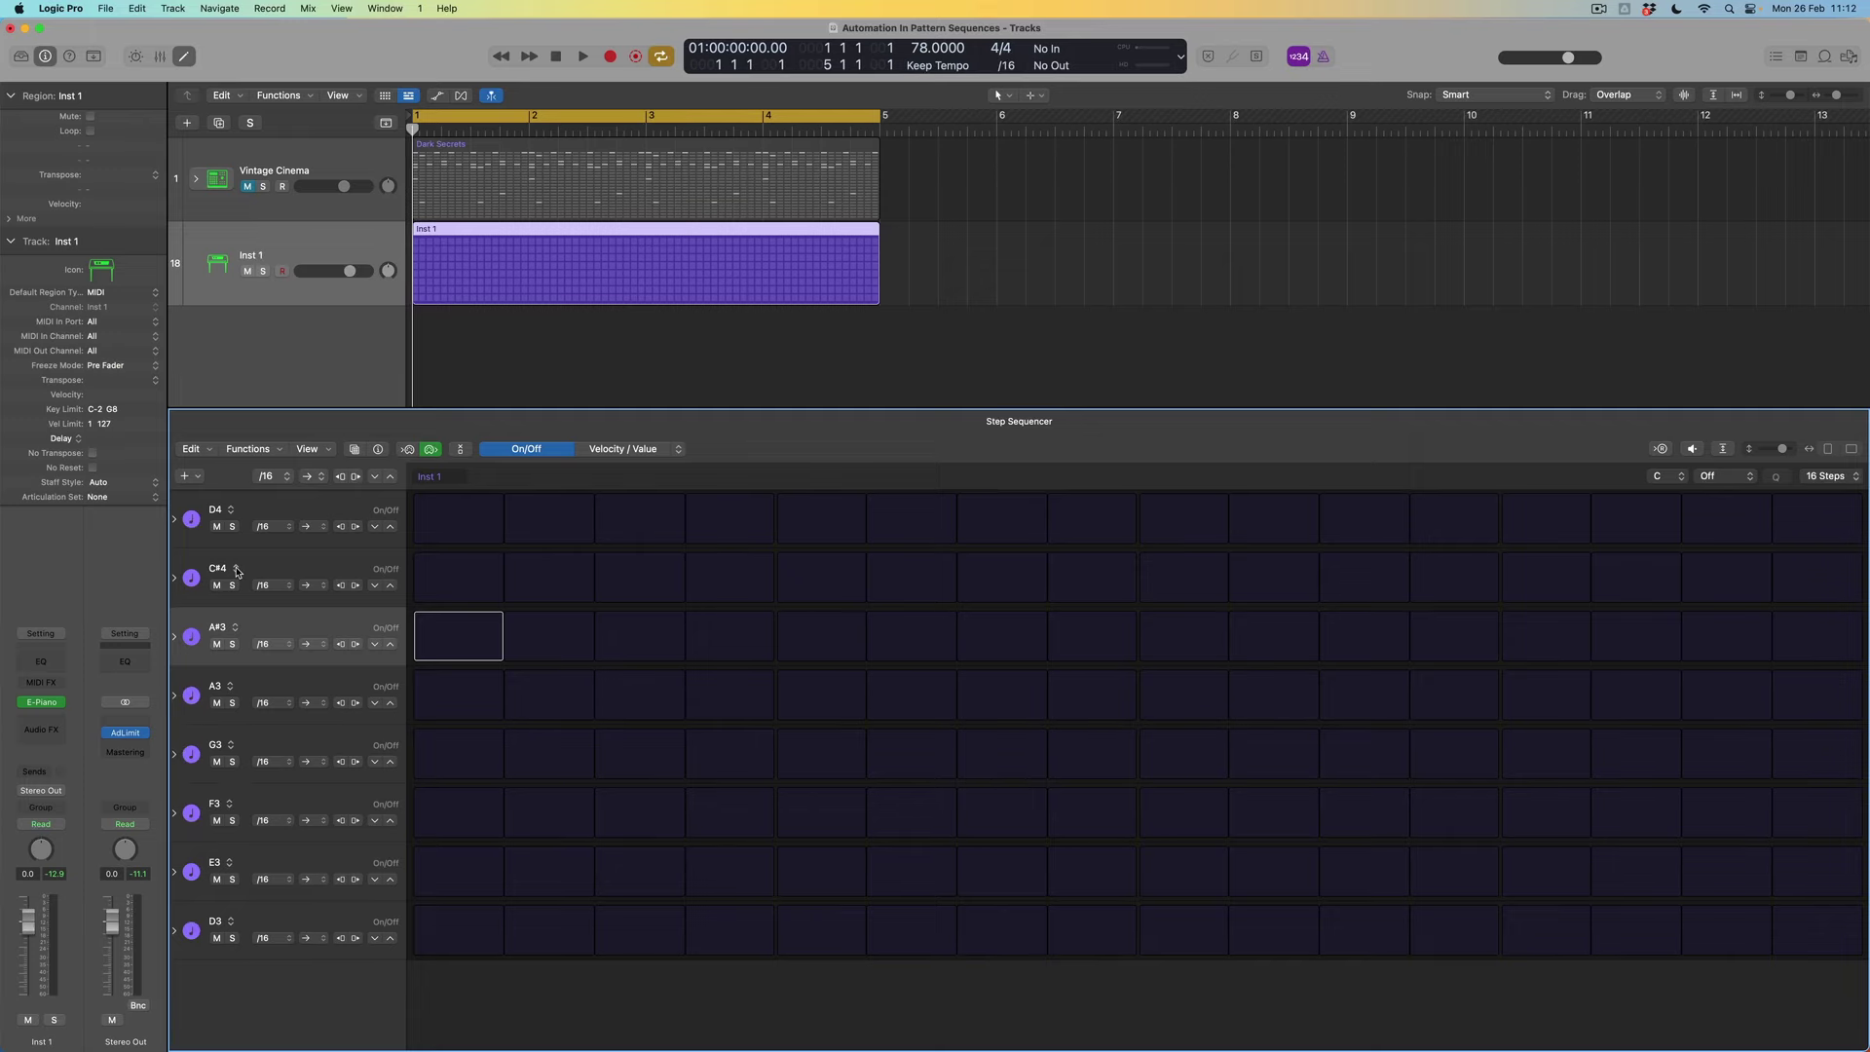
- Reassign the C#4 row of the Step Sequencer to the note C4
{"action": "left_click", "coordinate": [236, 572]}
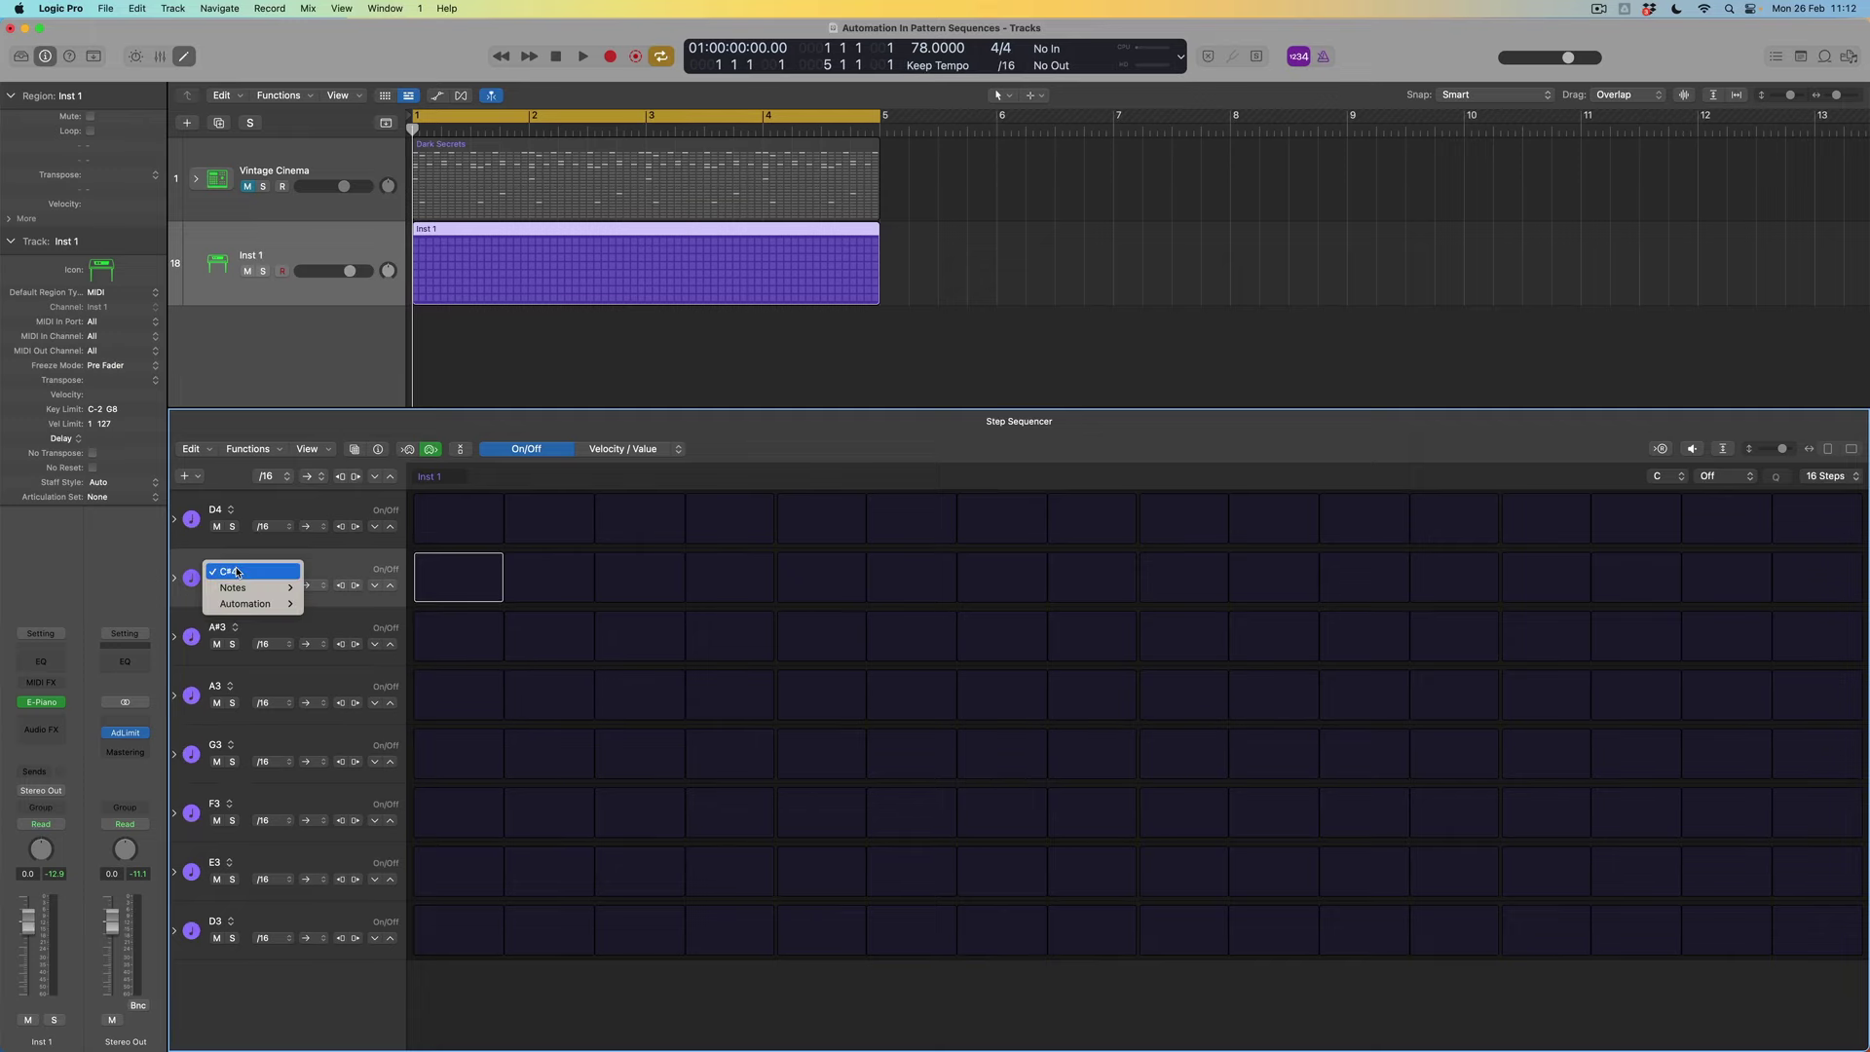
{"action": "mouse_move", "coordinate": [248, 587]}
{"action": "mouse_move", "coordinate": [346, 616]}
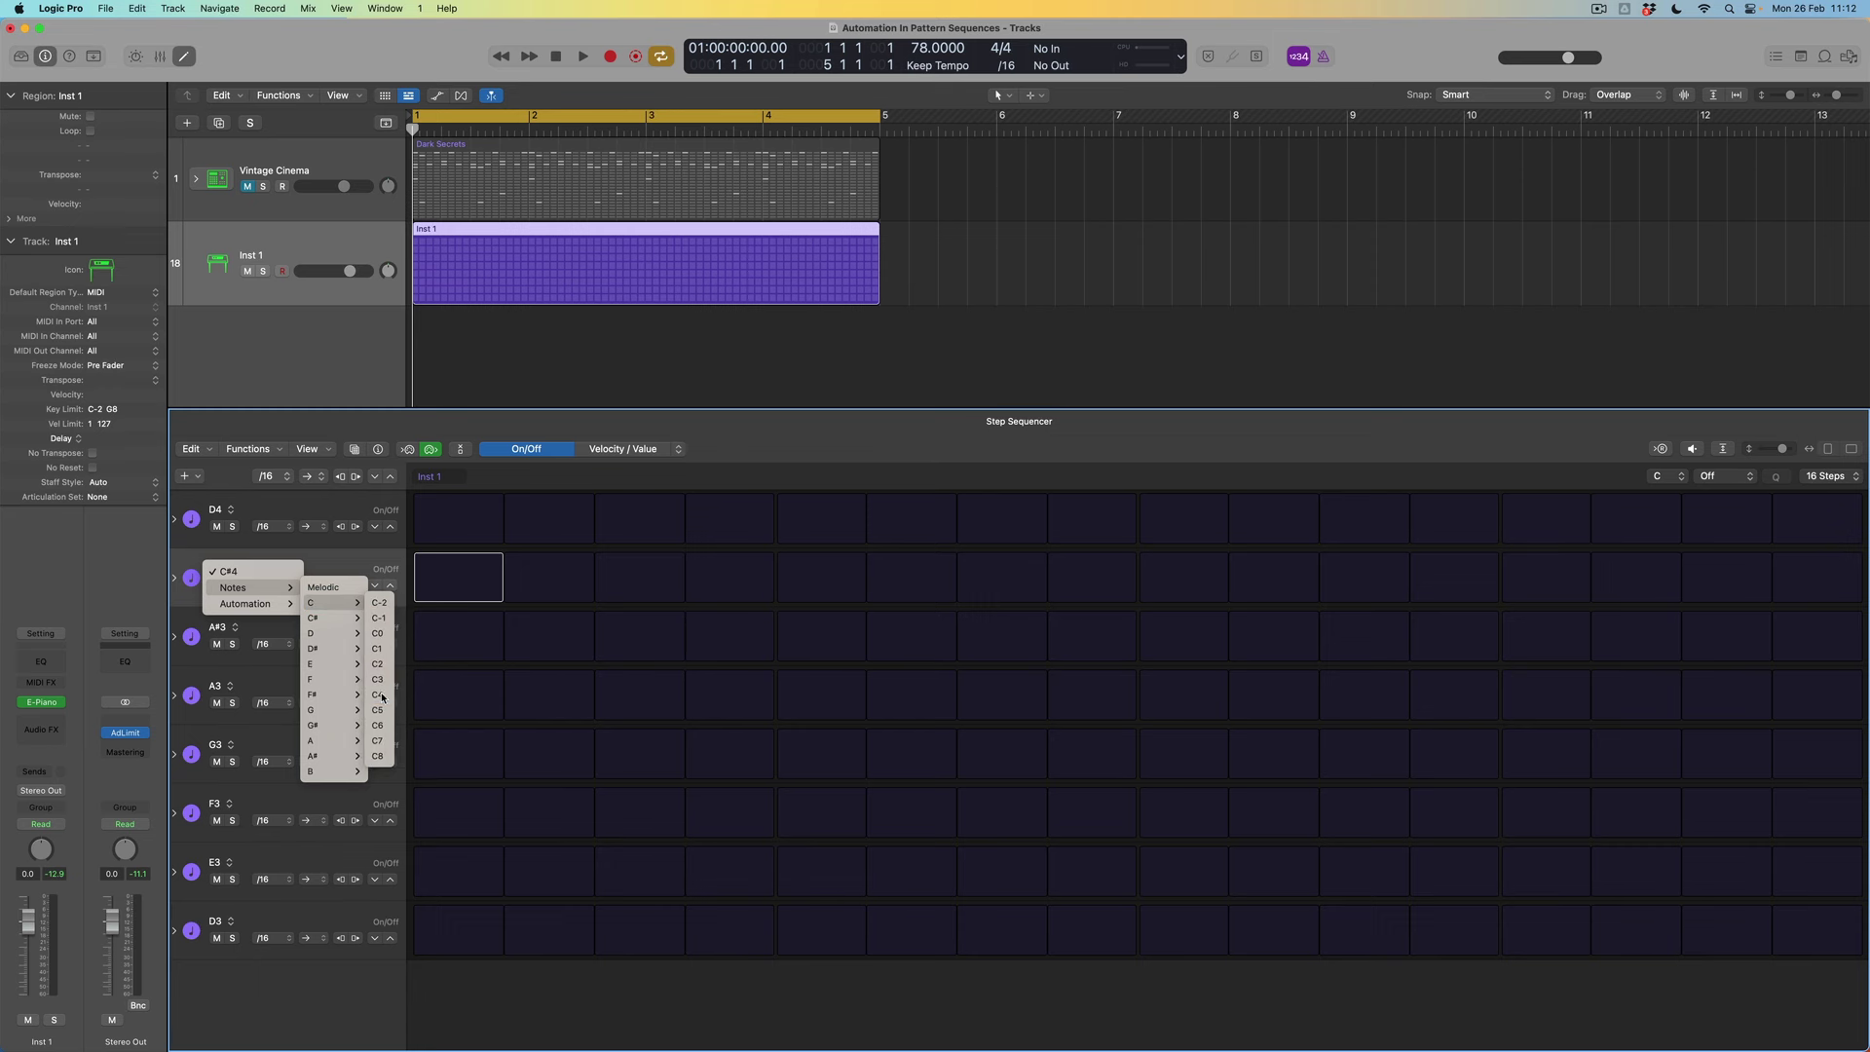
{"action": "left_click", "coordinate": [380, 696]}
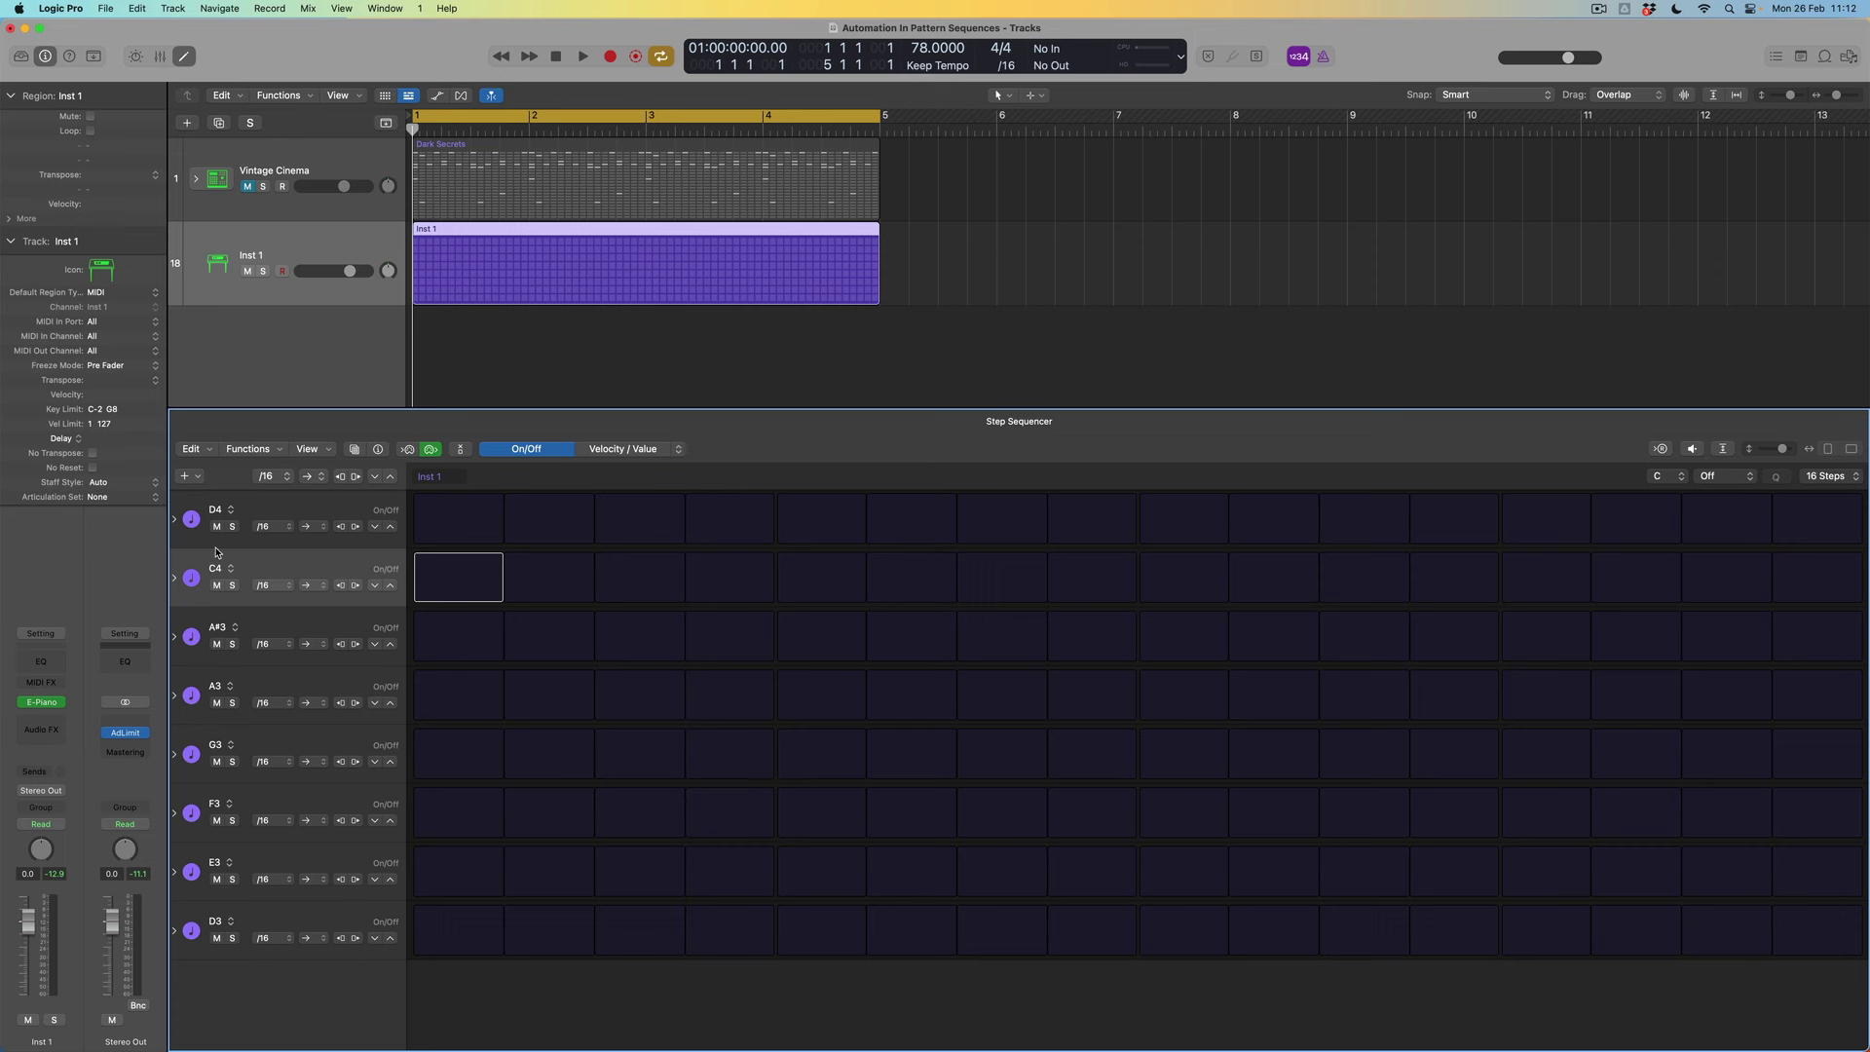
- Add a new F4 note row above the D4 row in the Step Sequencer
{"action": "left_click", "coordinate": [302, 507]}
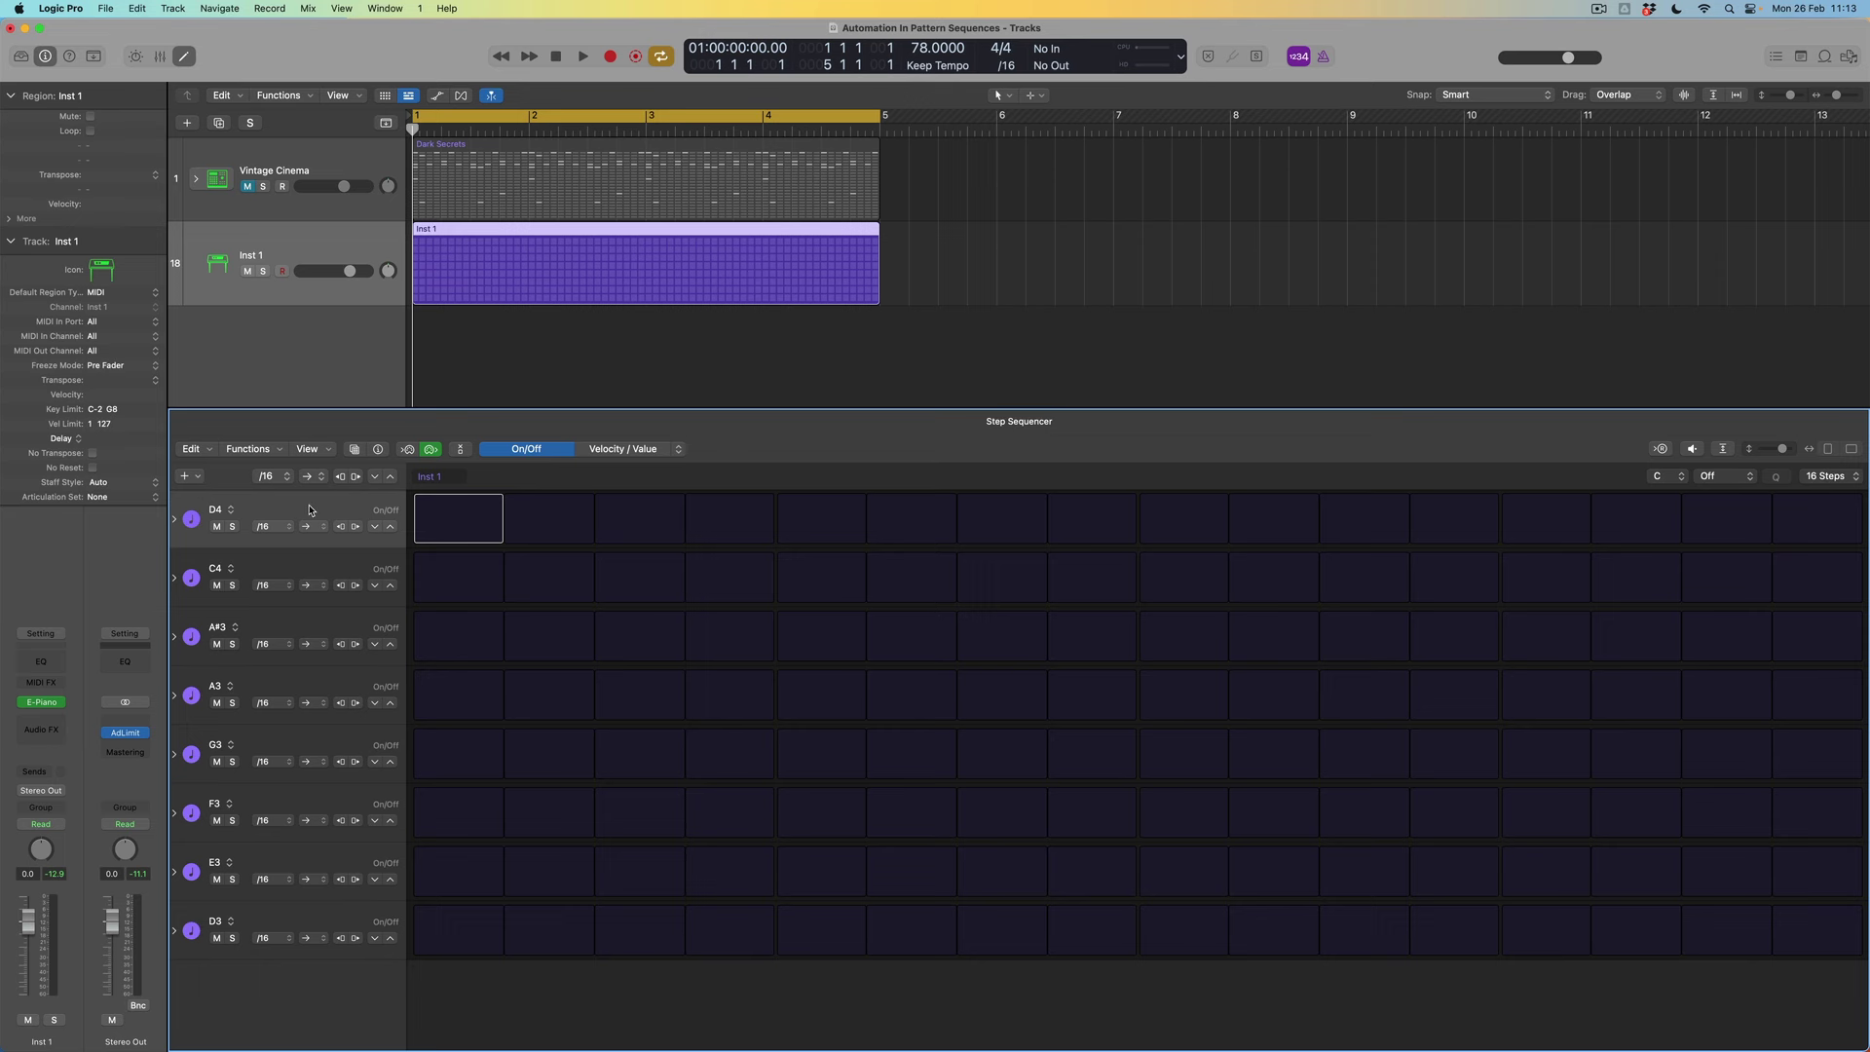
{"action": "left_click", "coordinate": [197, 478]}
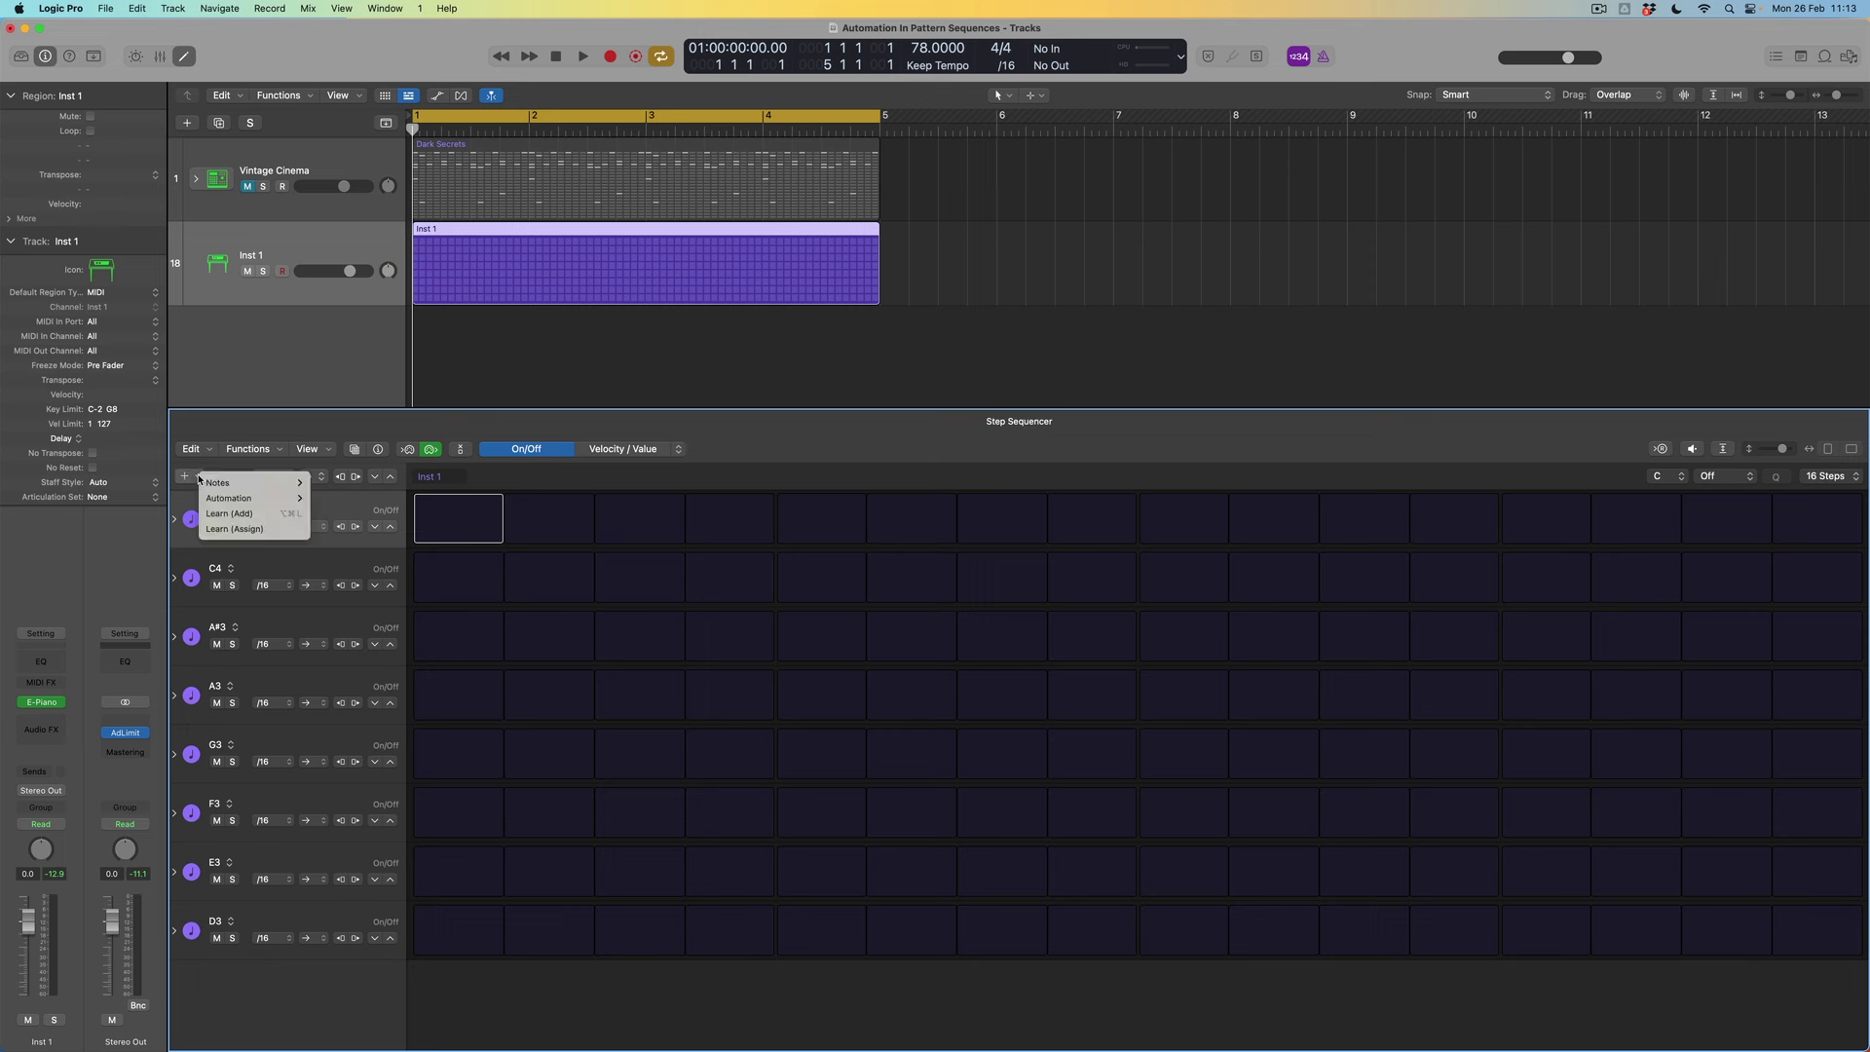
{"action": "mouse_move", "coordinate": [222, 483]}
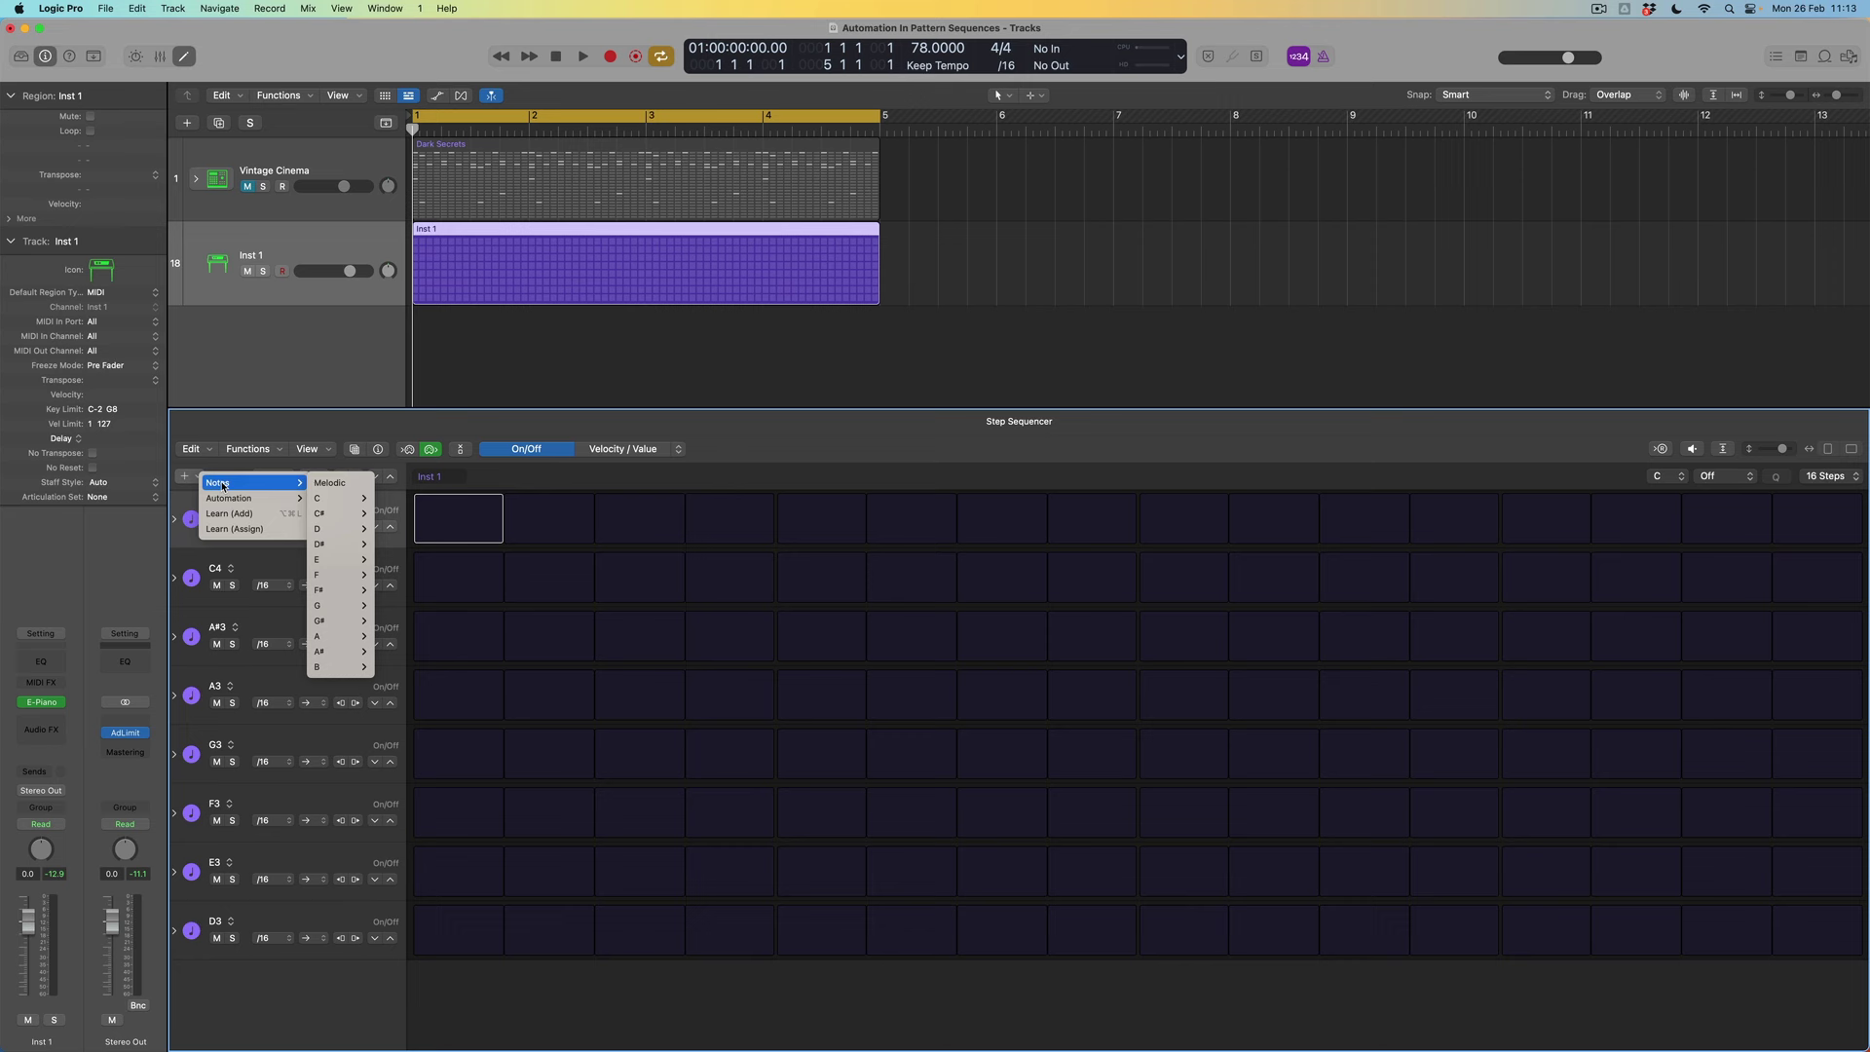
{"action": "mouse_move", "coordinate": [336, 574]}
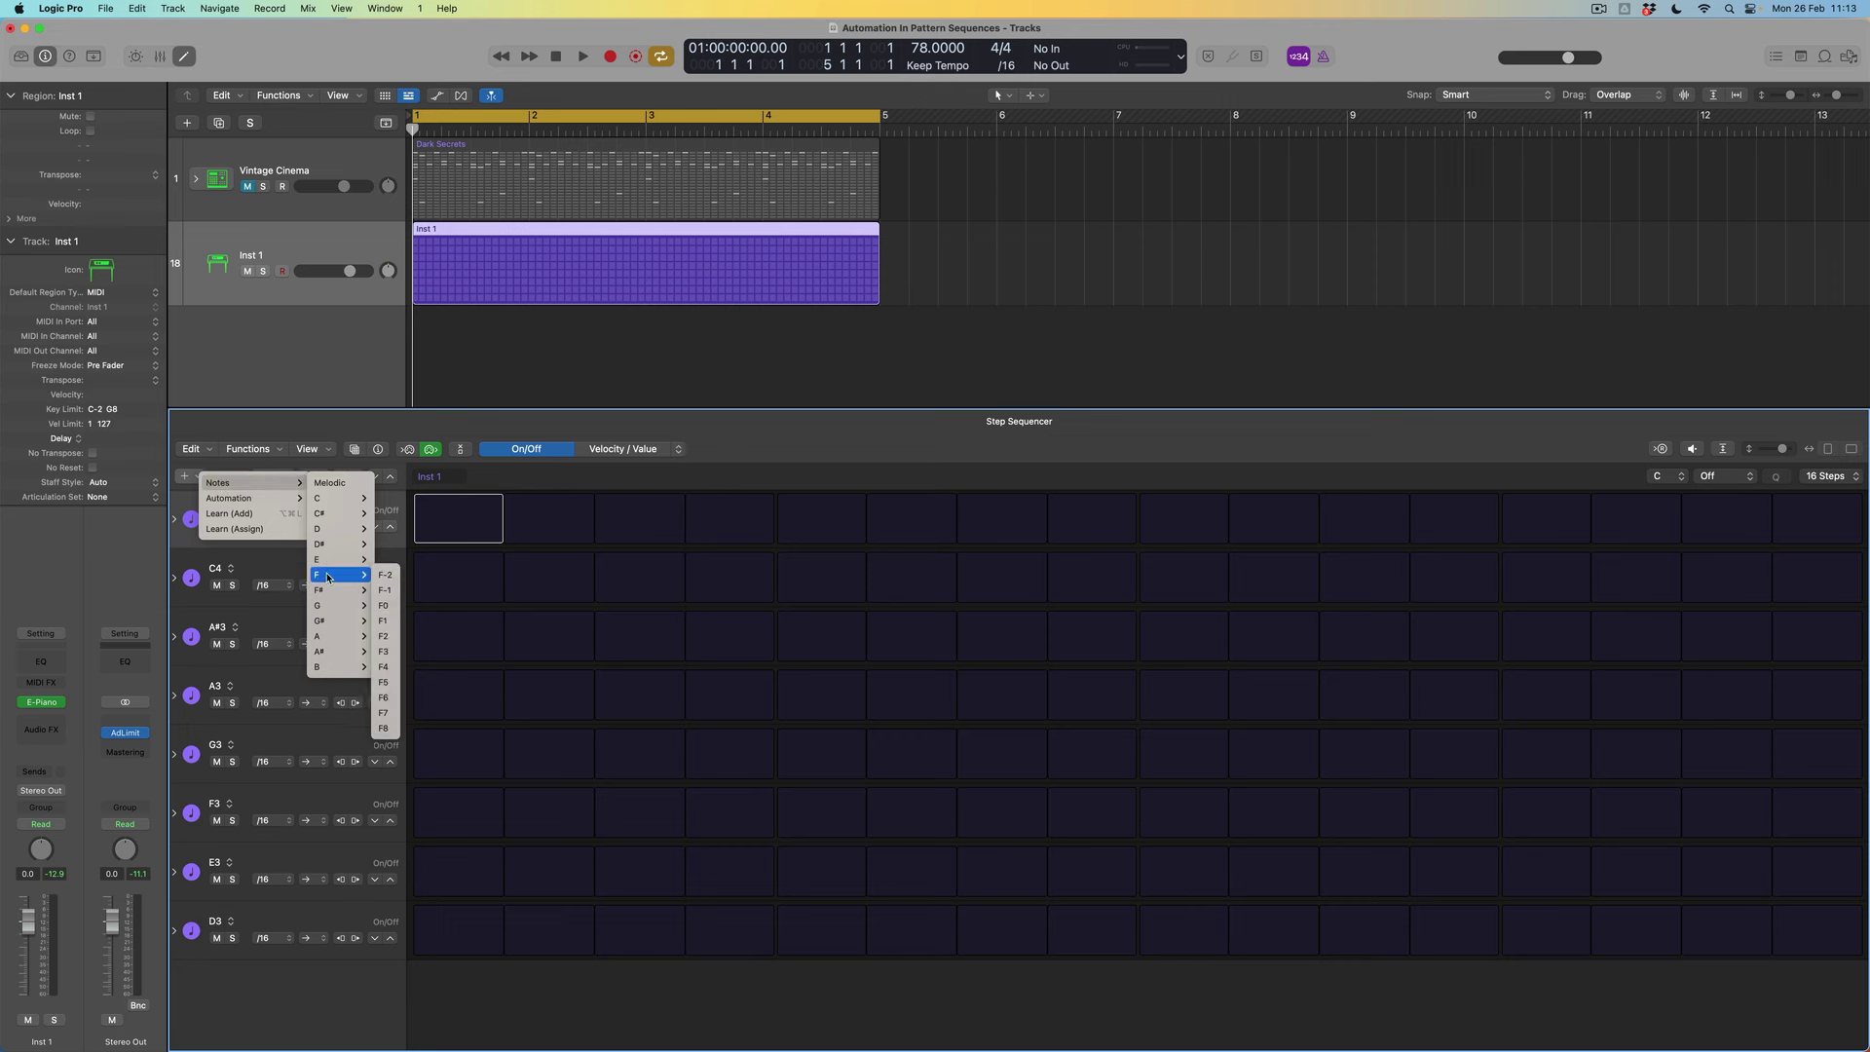
{"action": "left_click", "coordinate": [385, 668]}
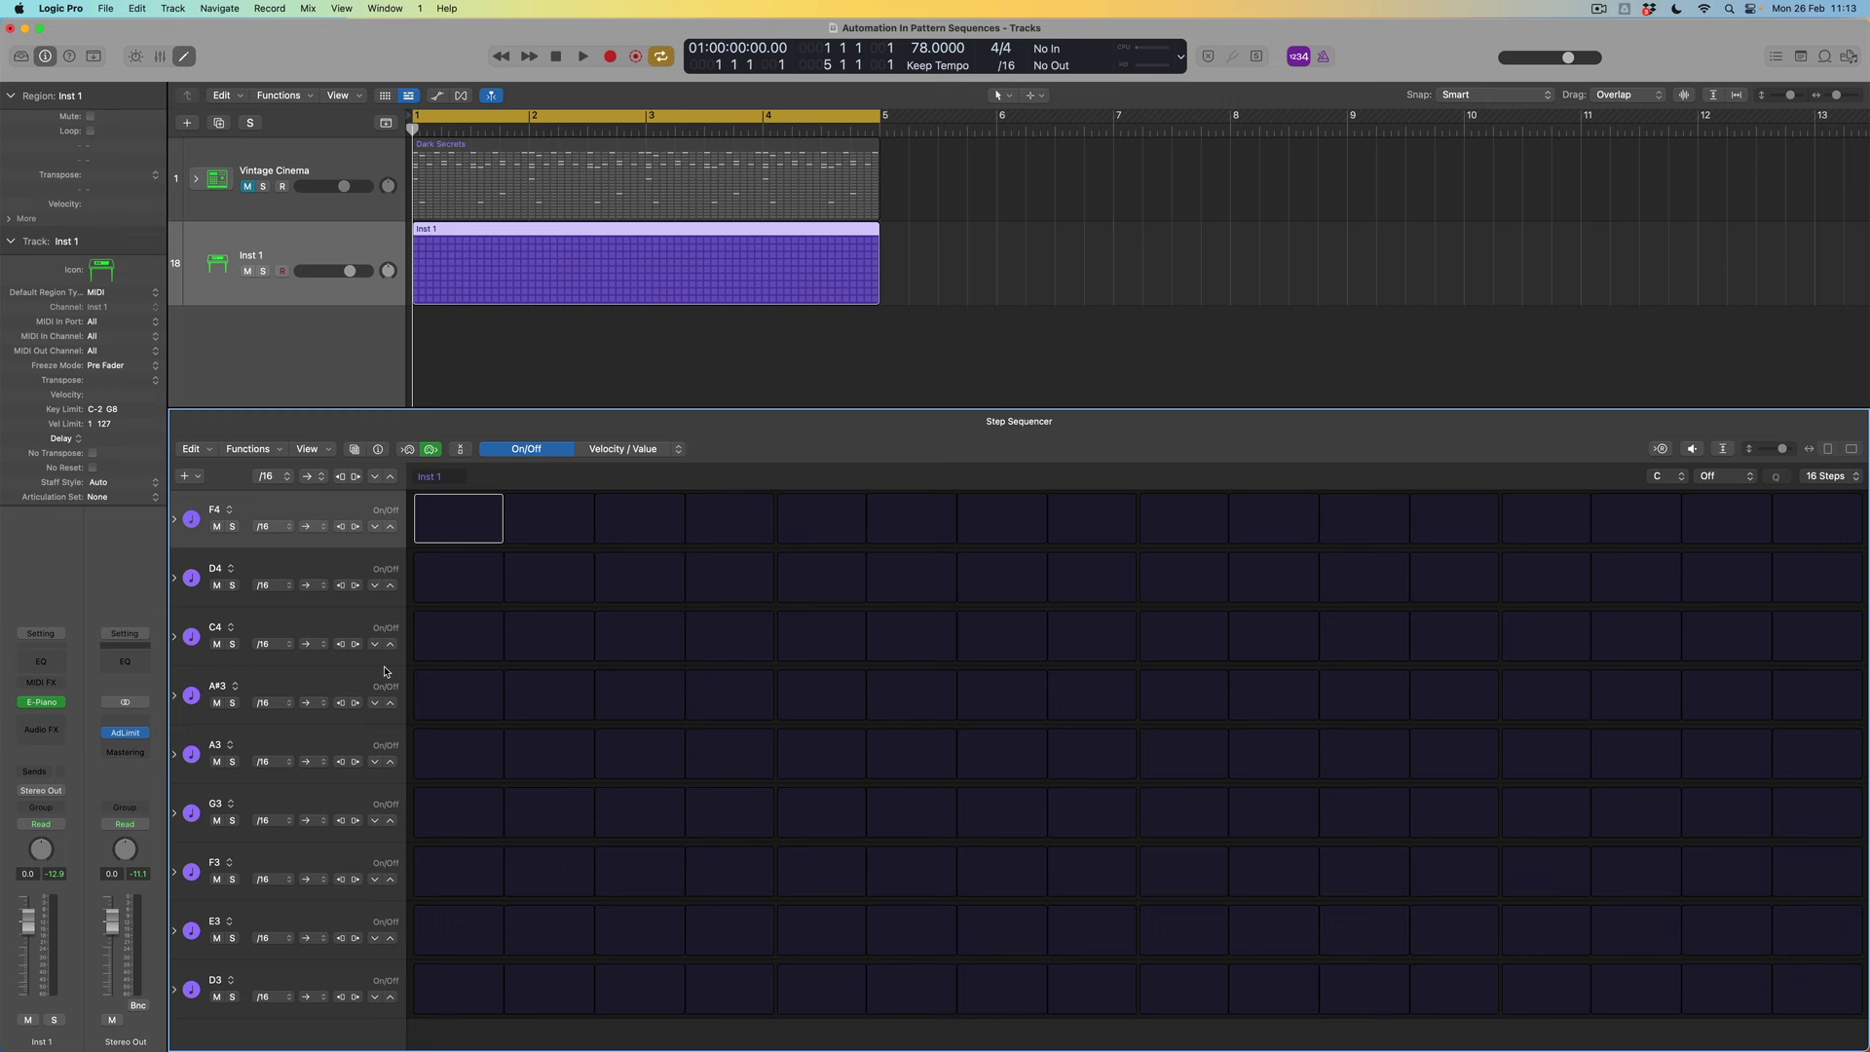
- Enter pattern notes D3 on step 1, F3 on step 2, A#3 and D3 on step 3, and A3 on step 4
{"action": "left_click", "coordinate": [464, 994]}
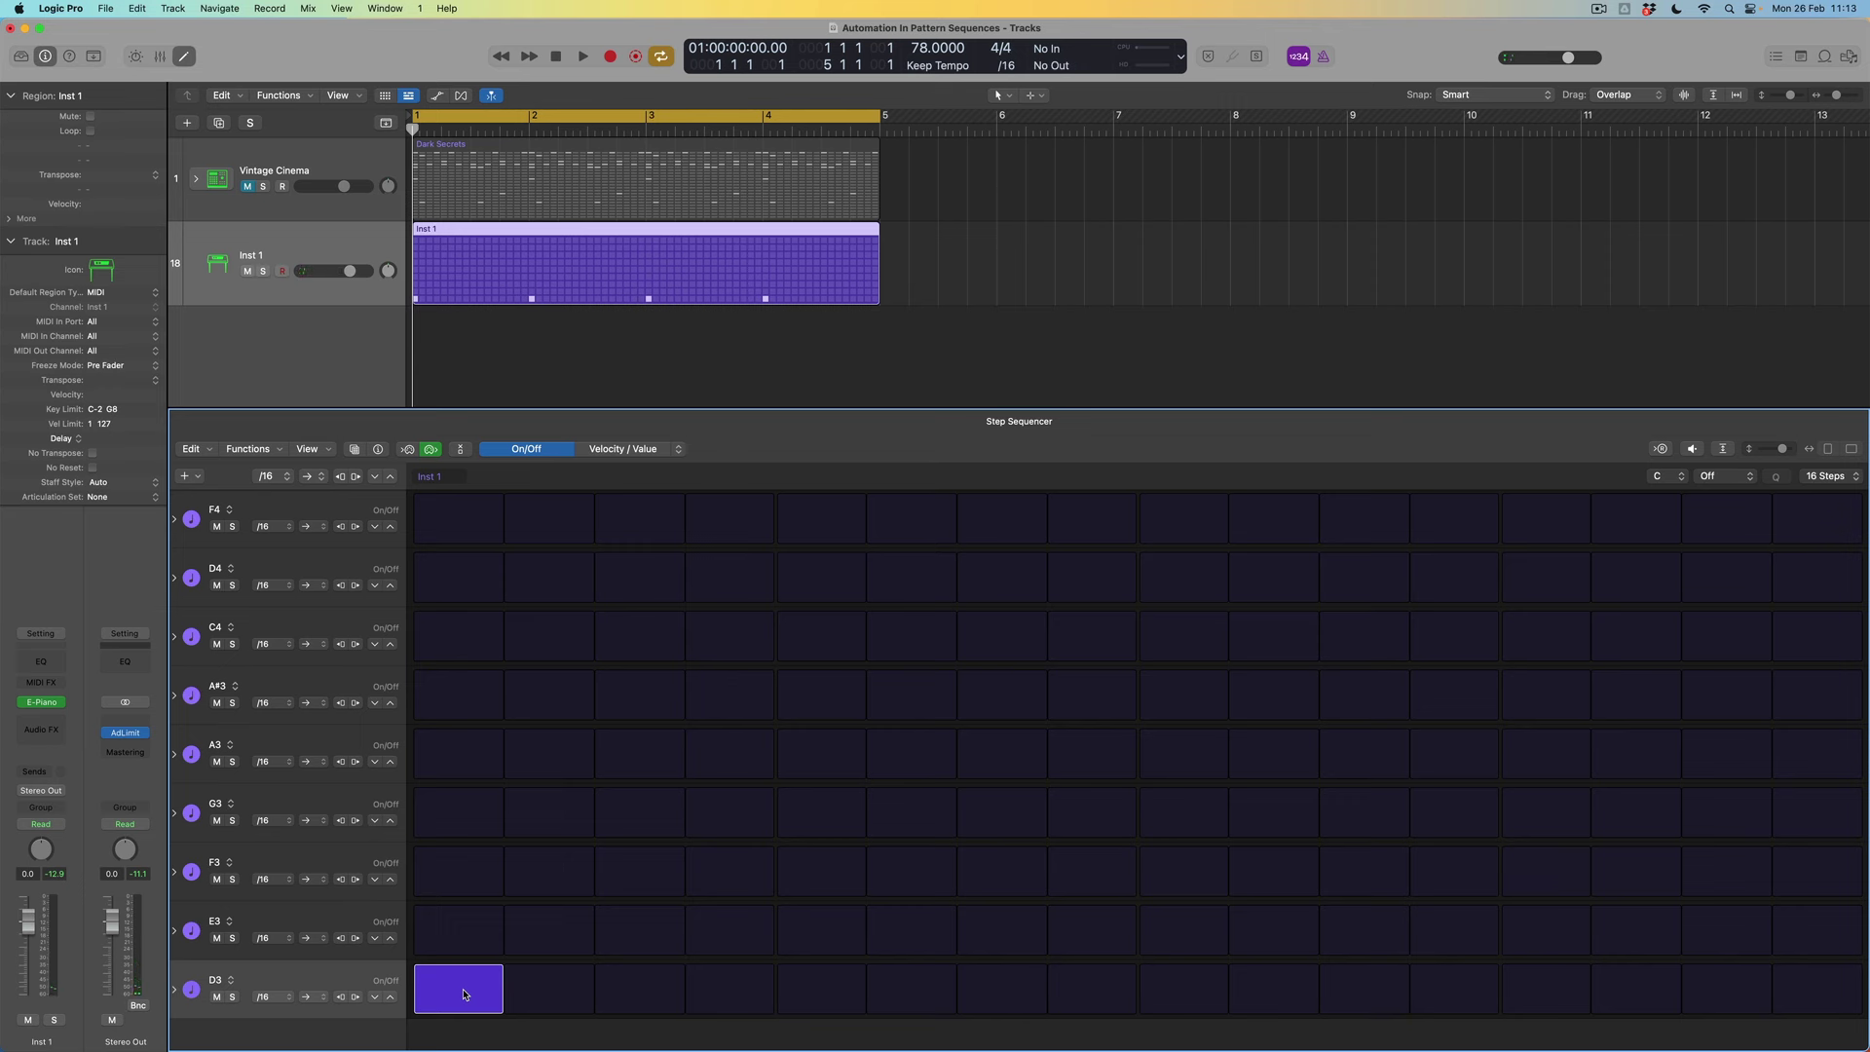
{"action": "left_click", "coordinate": [548, 876]}
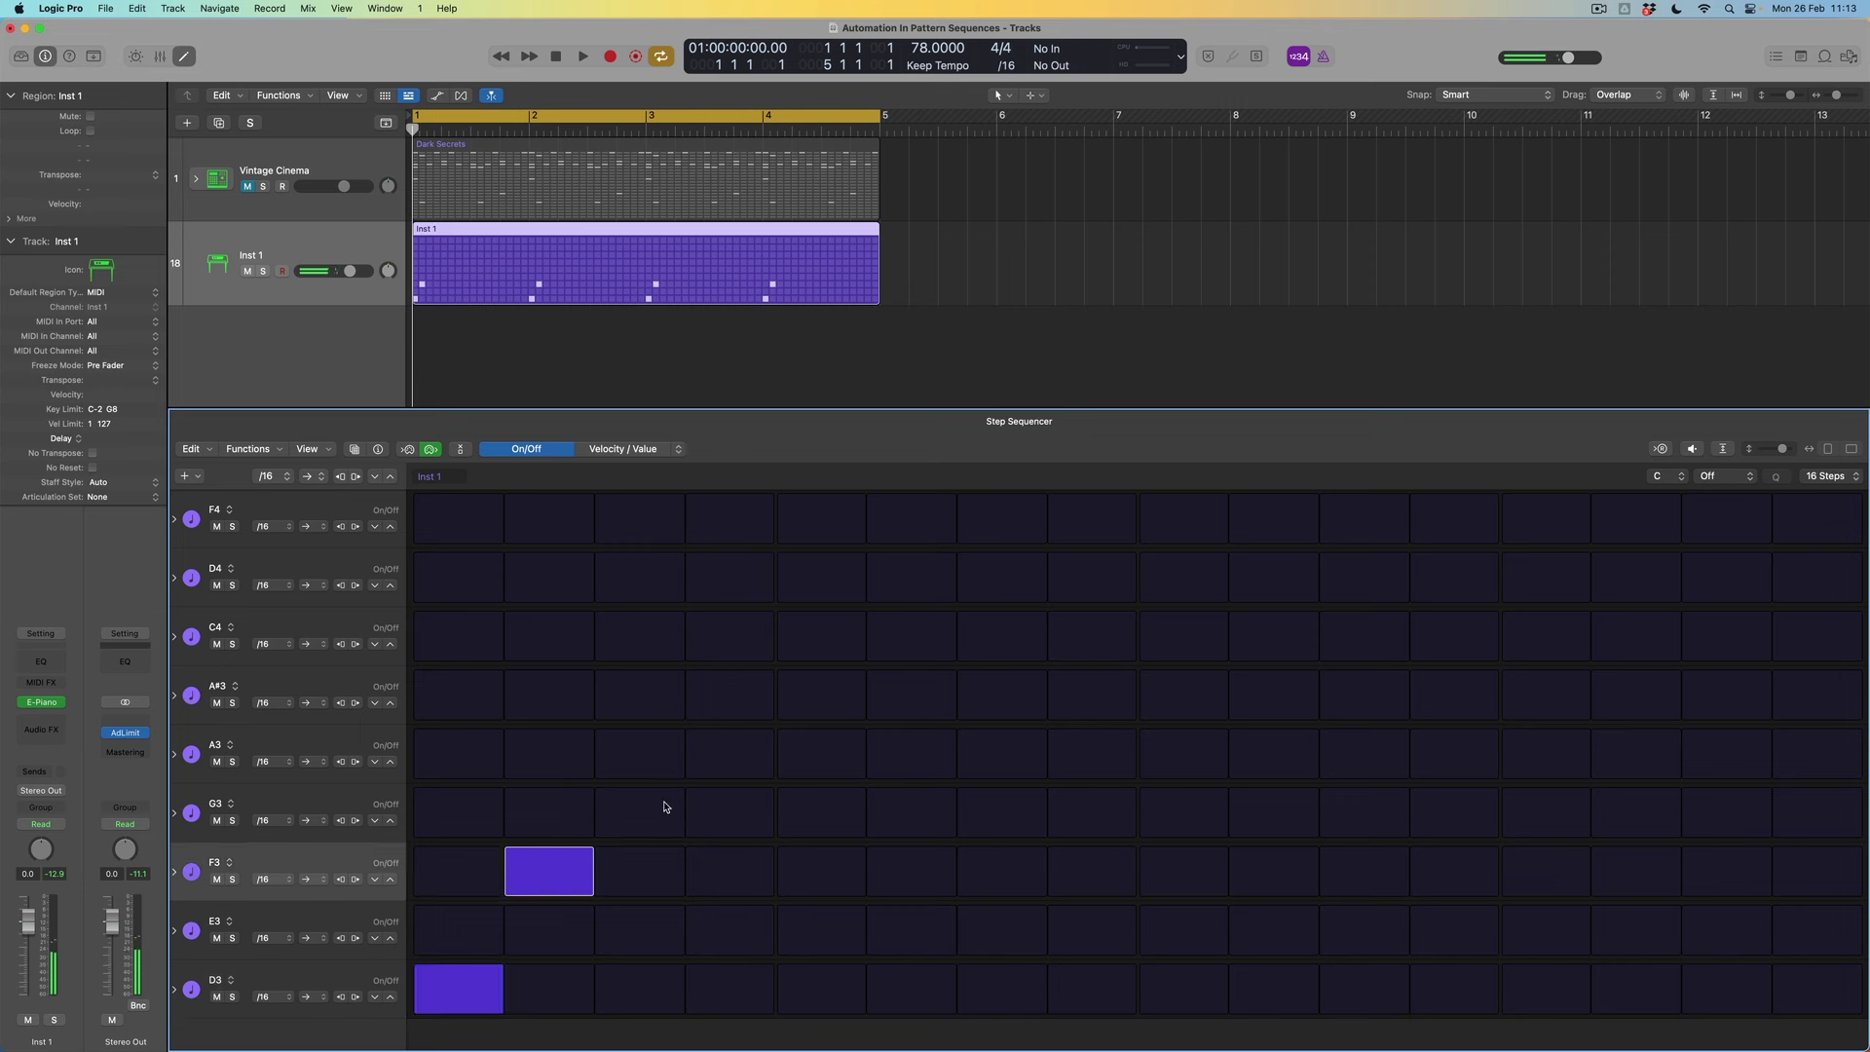
{"action": "left_click", "coordinate": [670, 695]}
{"action": "left_click", "coordinate": [654, 981]}
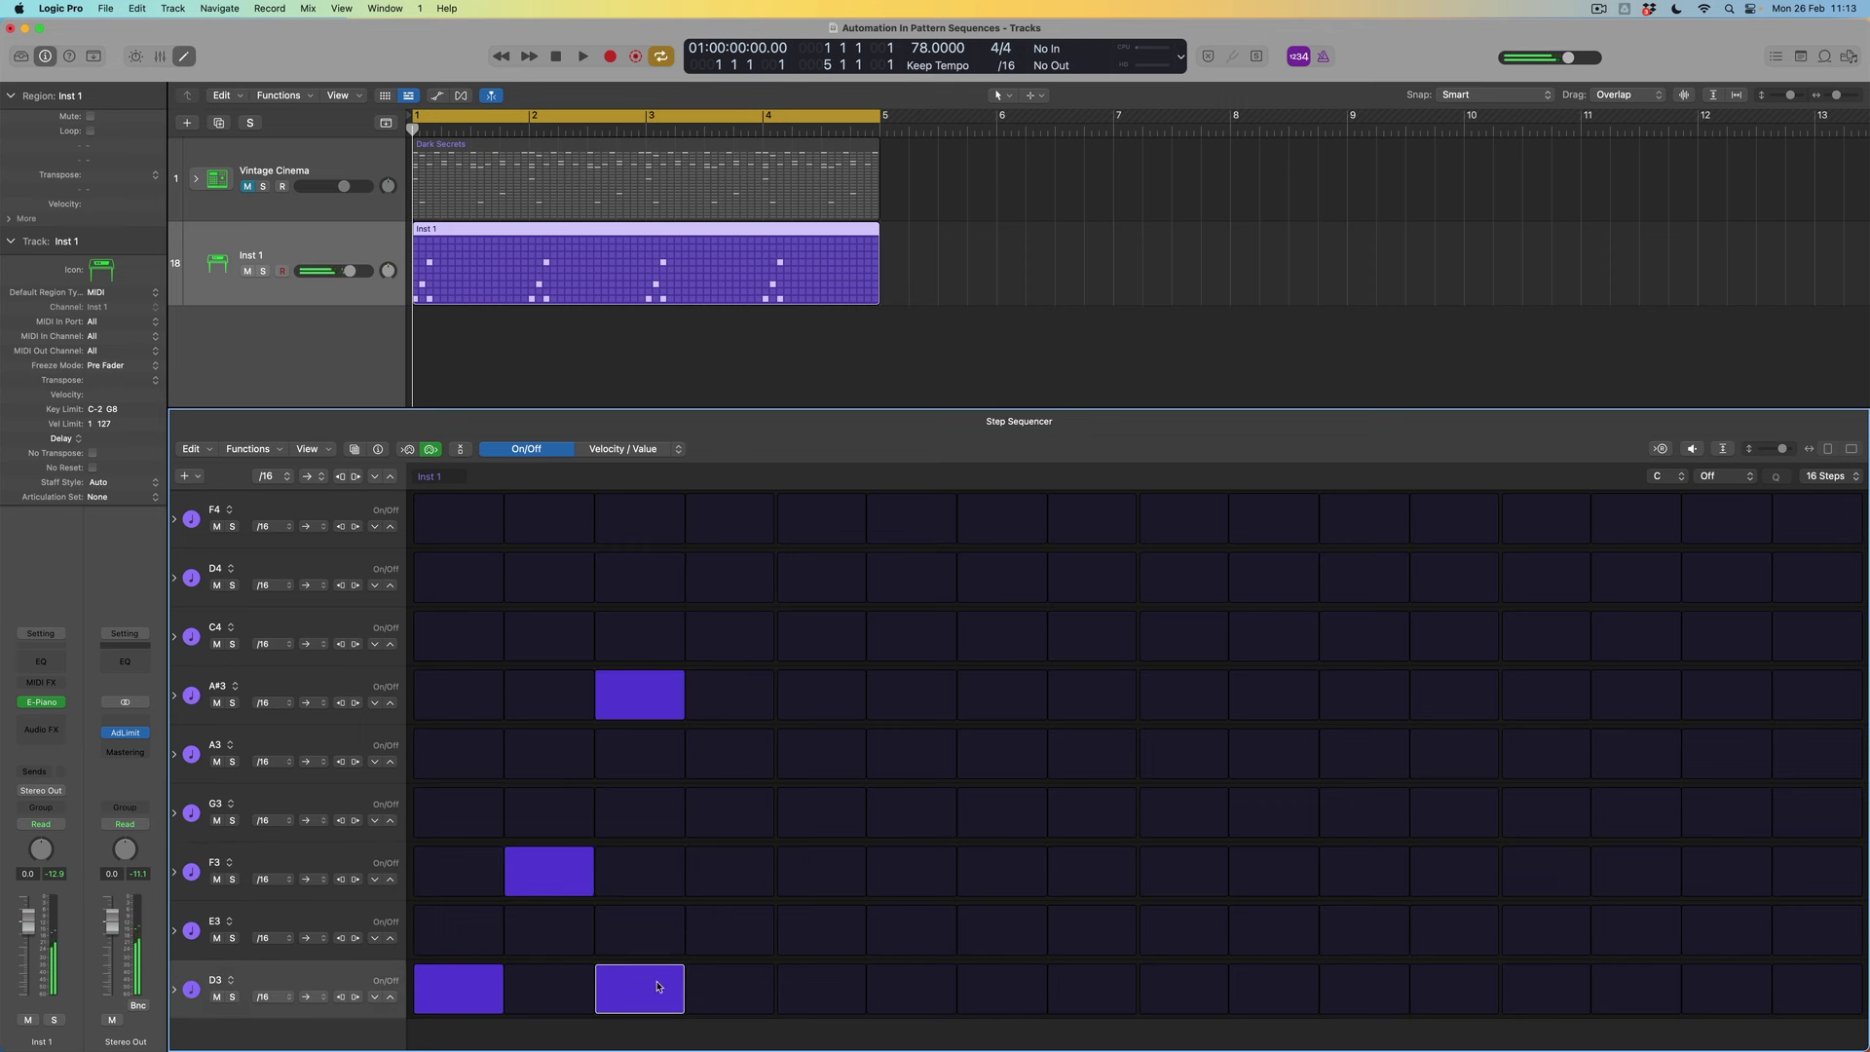
{"action": "left_click", "coordinate": [721, 767]}
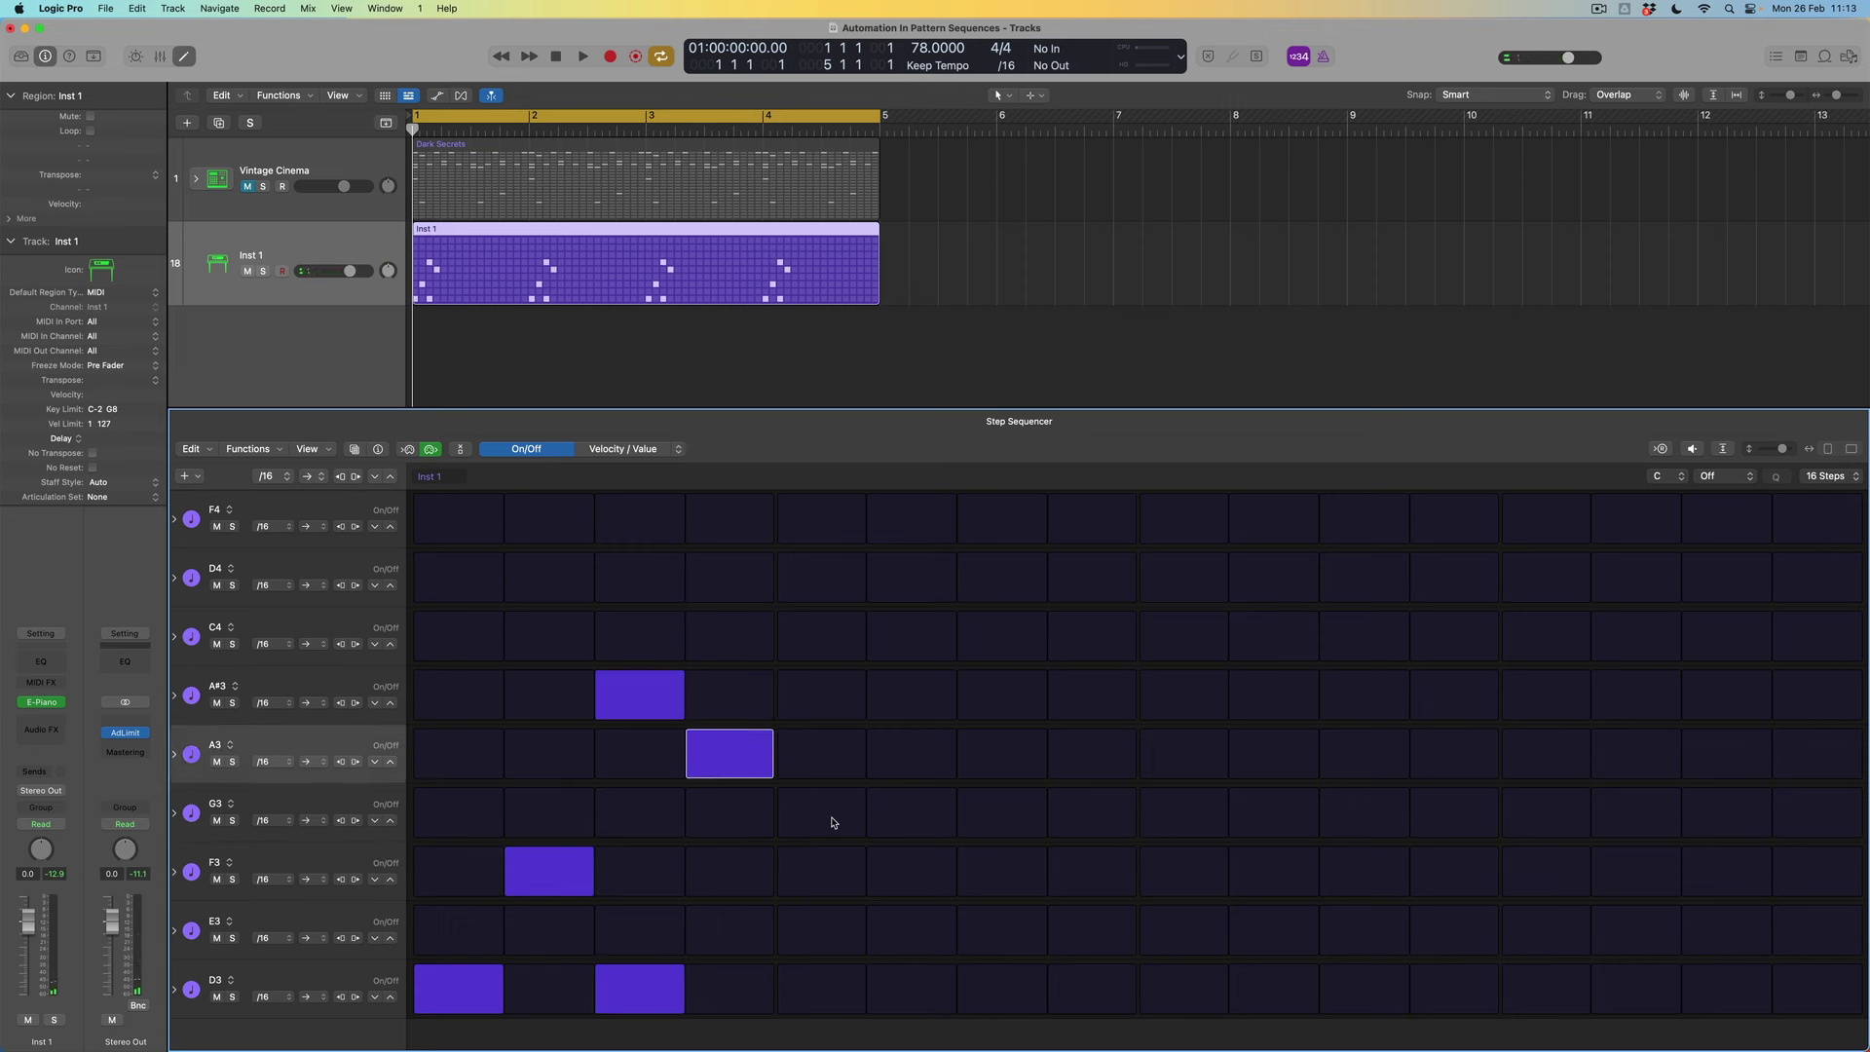
- Enter pattern notes C4 on step 5, D4 and F3 on step 6, A#3 on step 7, and A3 on step 8
{"action": "left_click", "coordinate": [833, 647]}
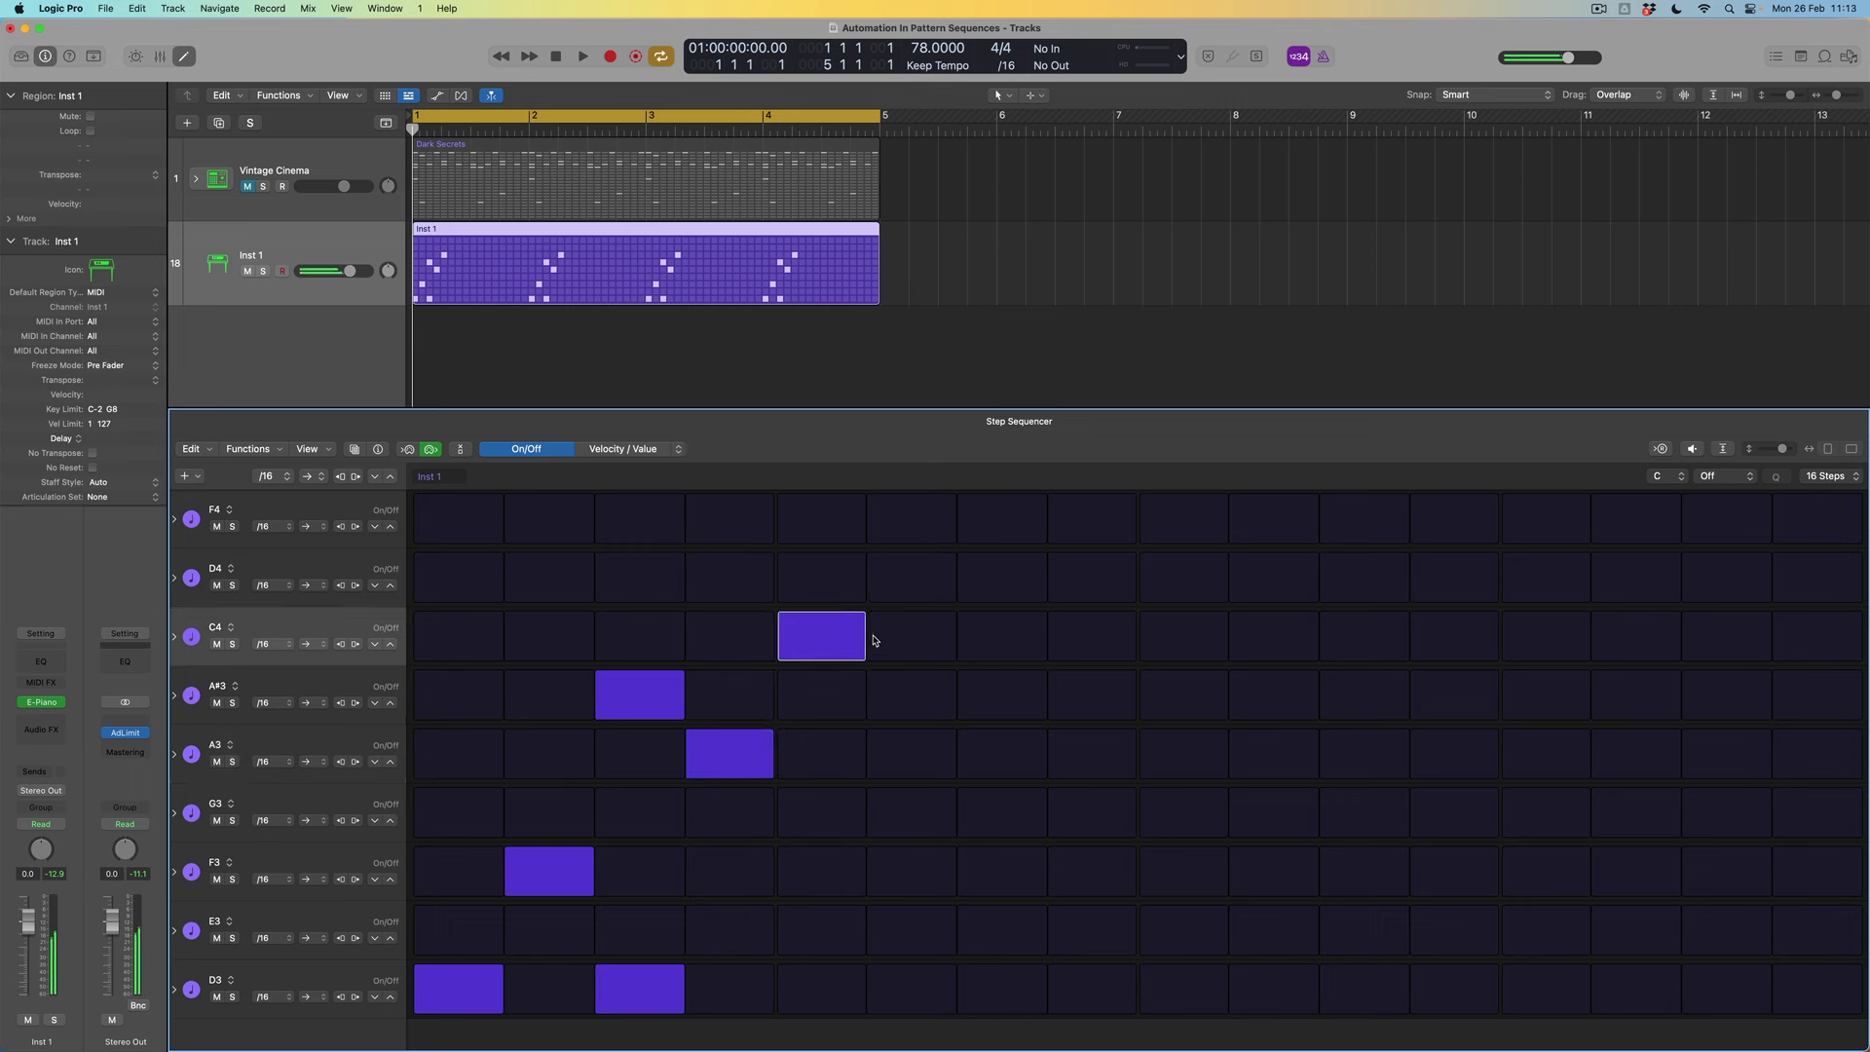
{"action": "left_click", "coordinate": [919, 582]}
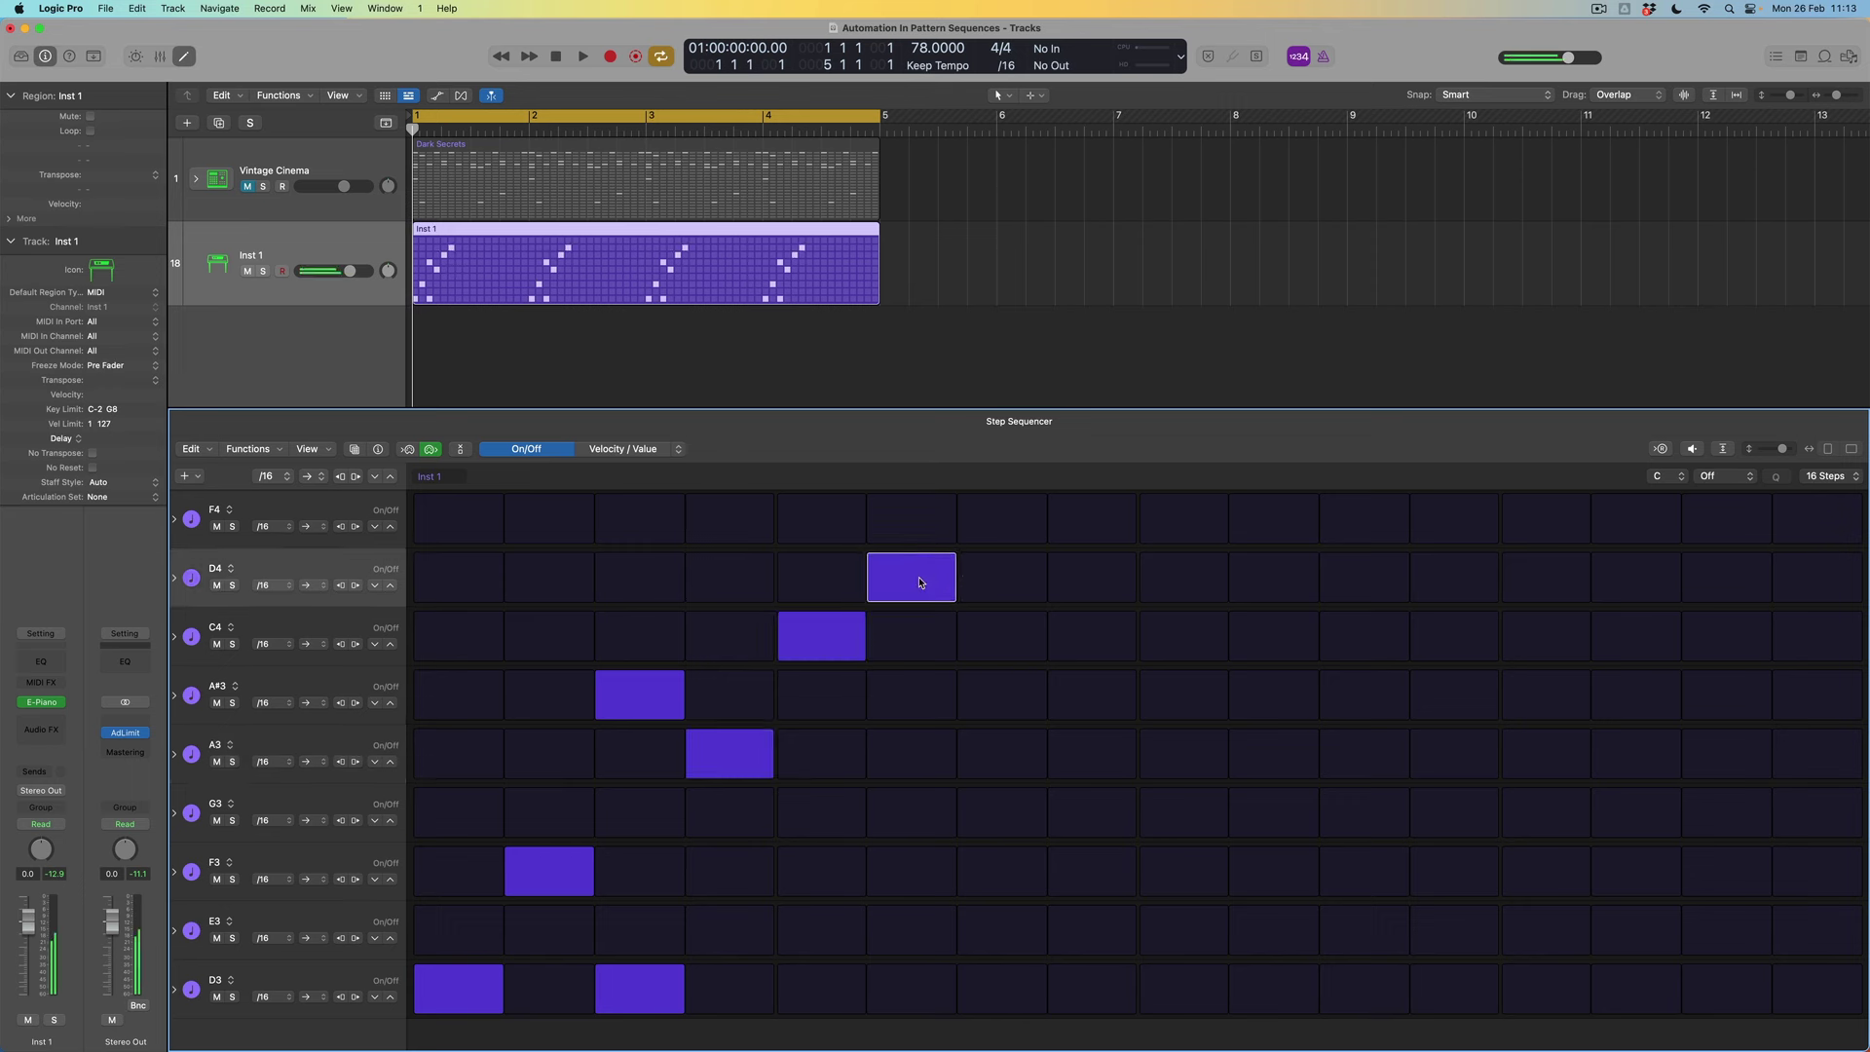
{"action": "left_click", "coordinate": [914, 865]}
{"action": "left_click", "coordinate": [993, 697]}
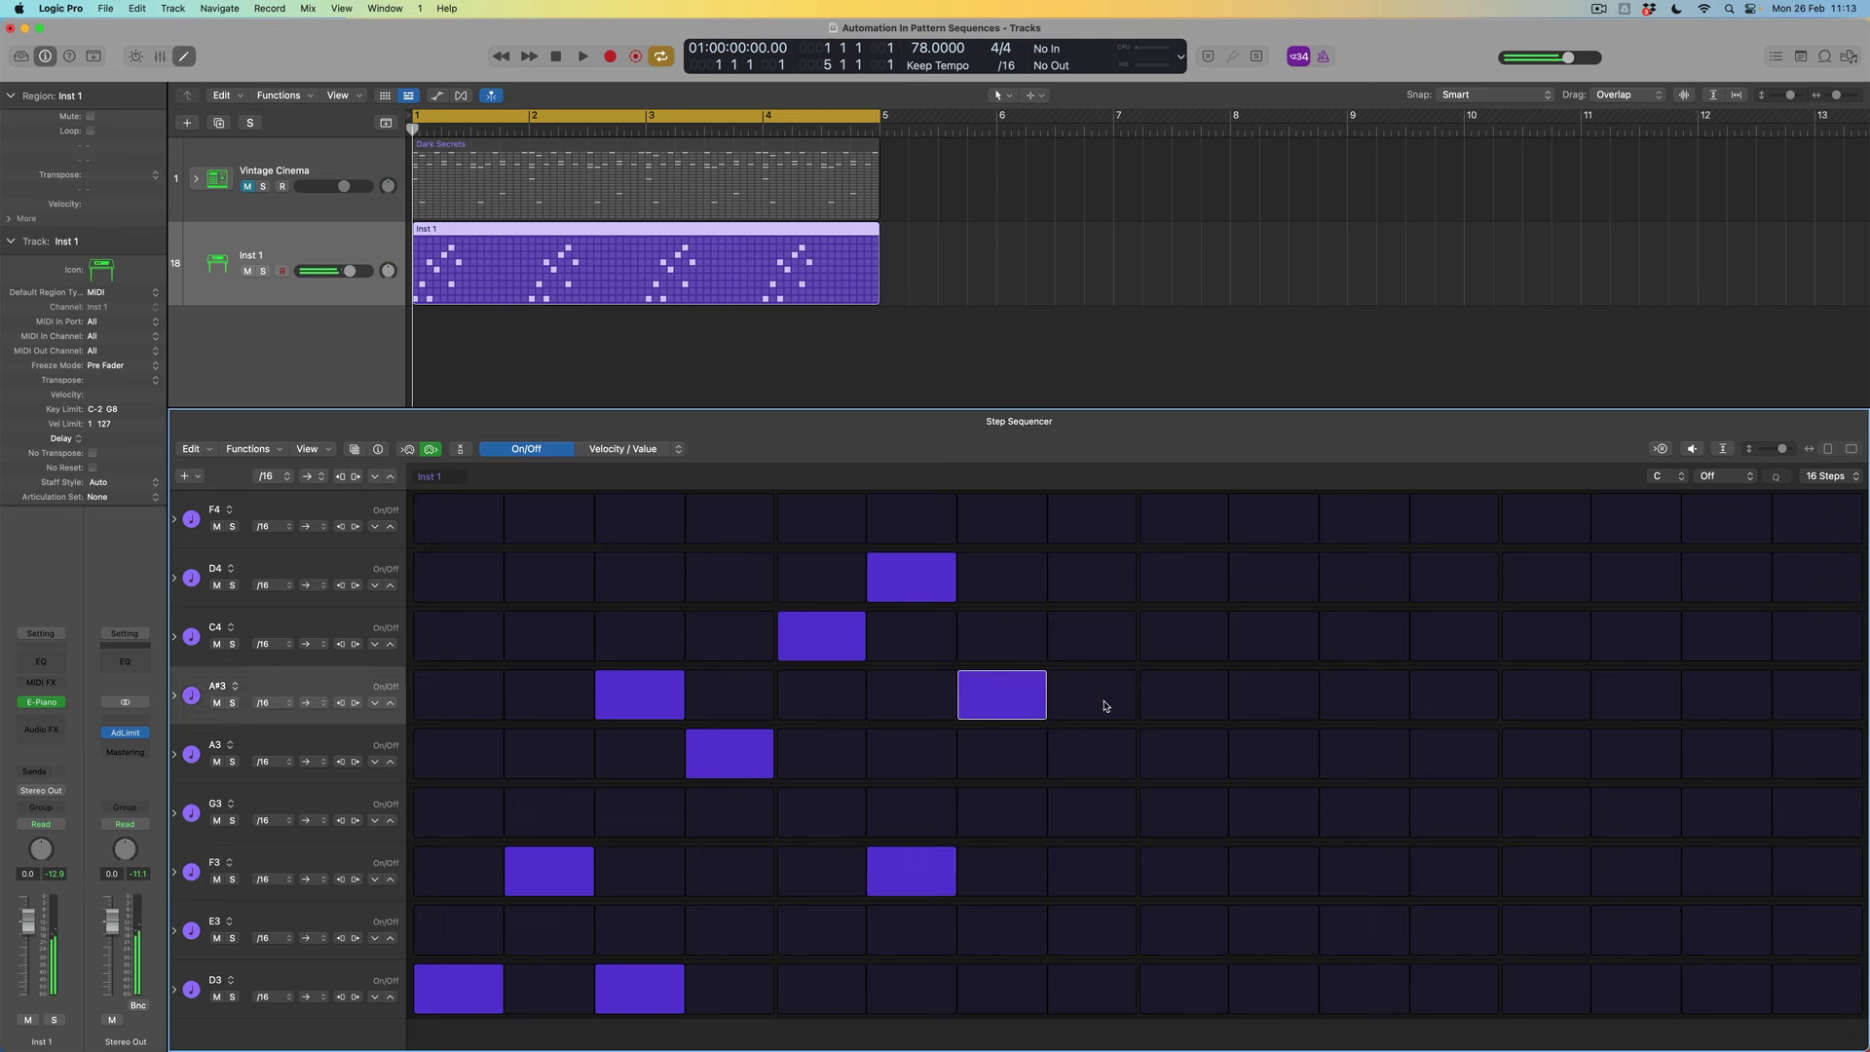
{"action": "left_click", "coordinate": [1091, 753]}
- Enter pattern notes F4 and D3 on step 9, D4 on step 10, G3 on step 11, and A#3 on step 12
{"action": "left_click", "coordinate": [1177, 523]}
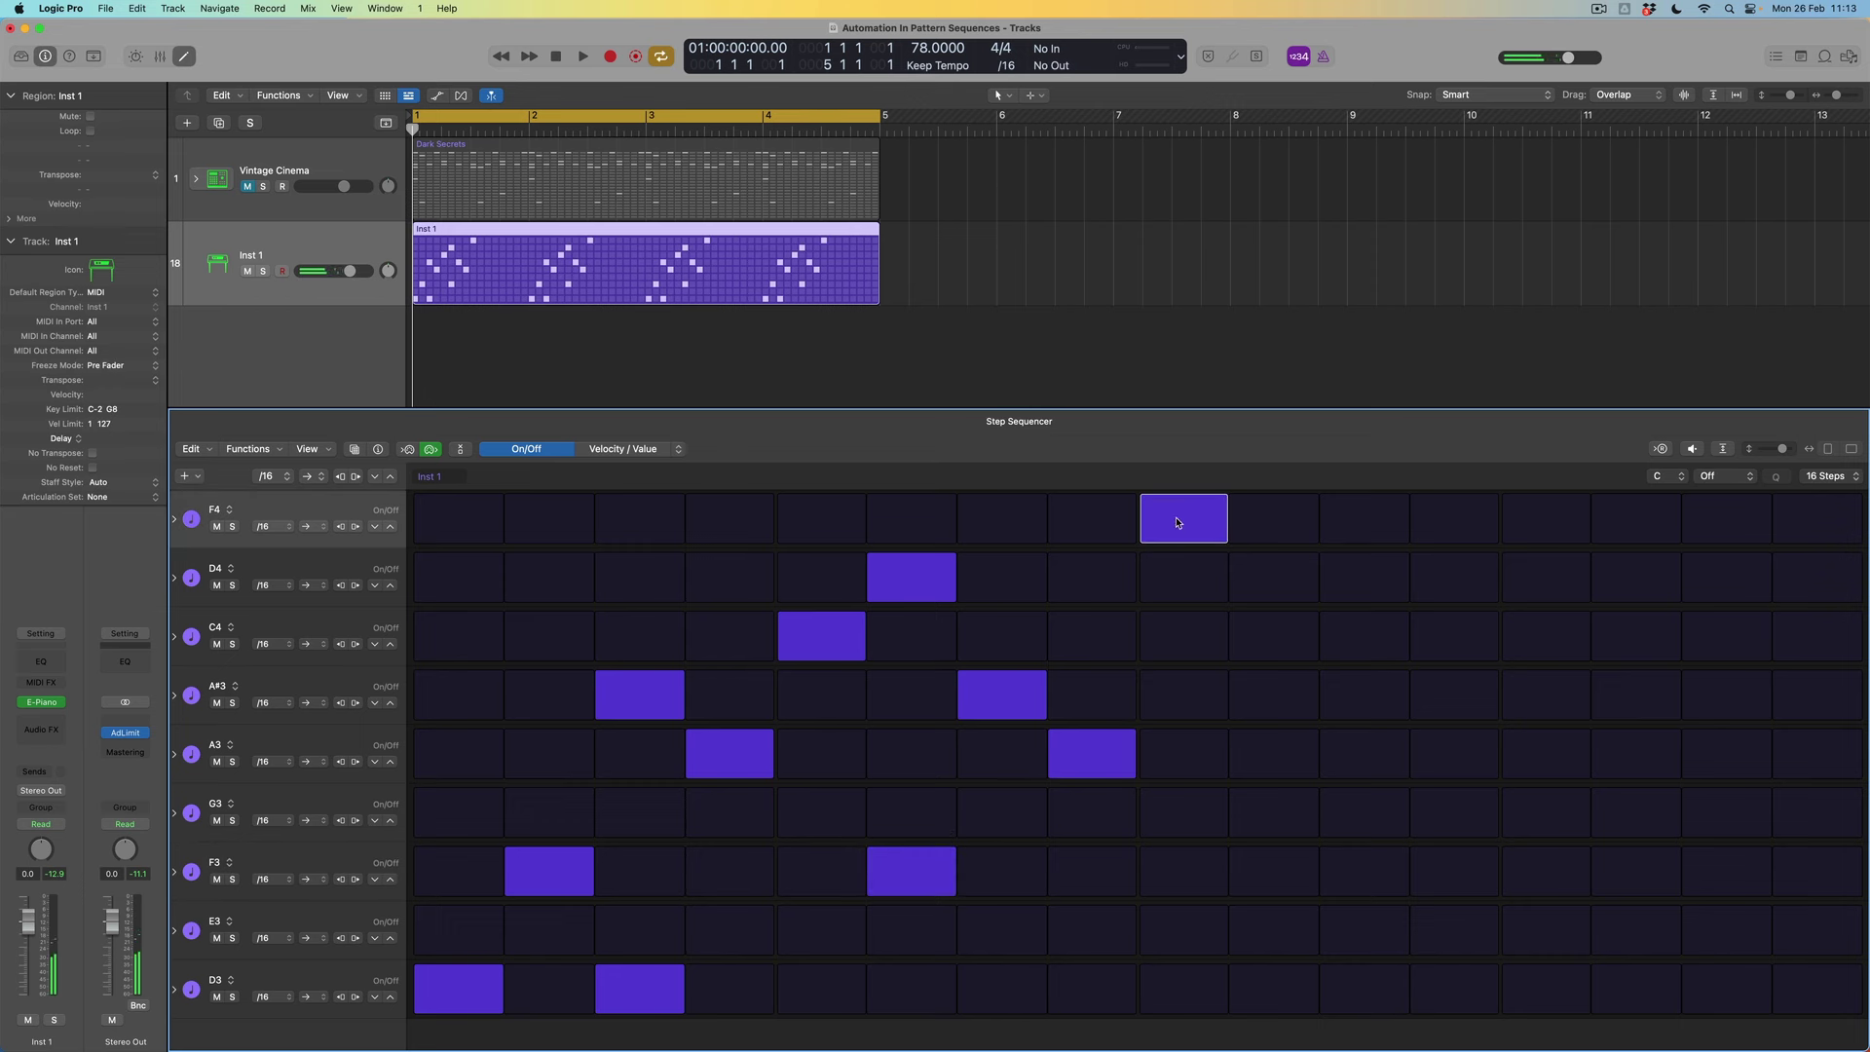
{"action": "left_click", "coordinate": [1185, 975]}
{"action": "left_click", "coordinate": [1273, 592]}
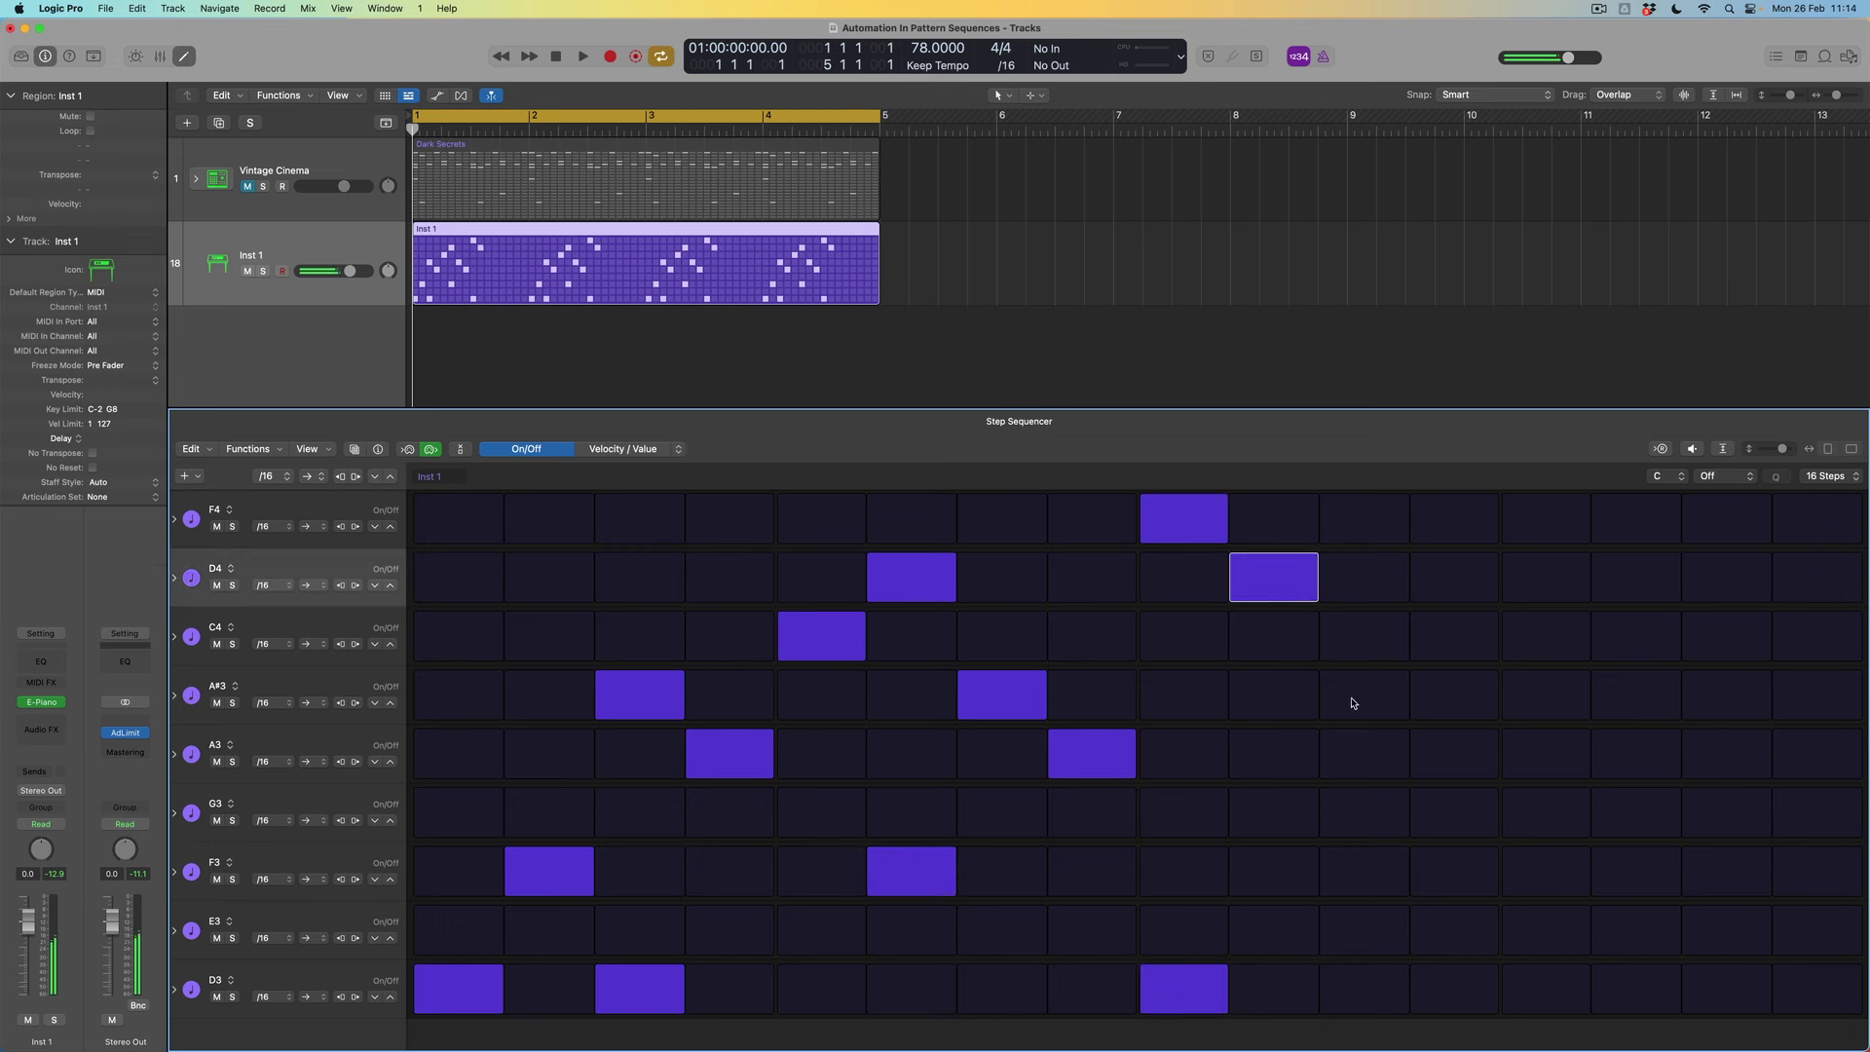
{"action": "left_click", "coordinate": [1357, 808]}
{"action": "left_click", "coordinate": [1454, 701]}
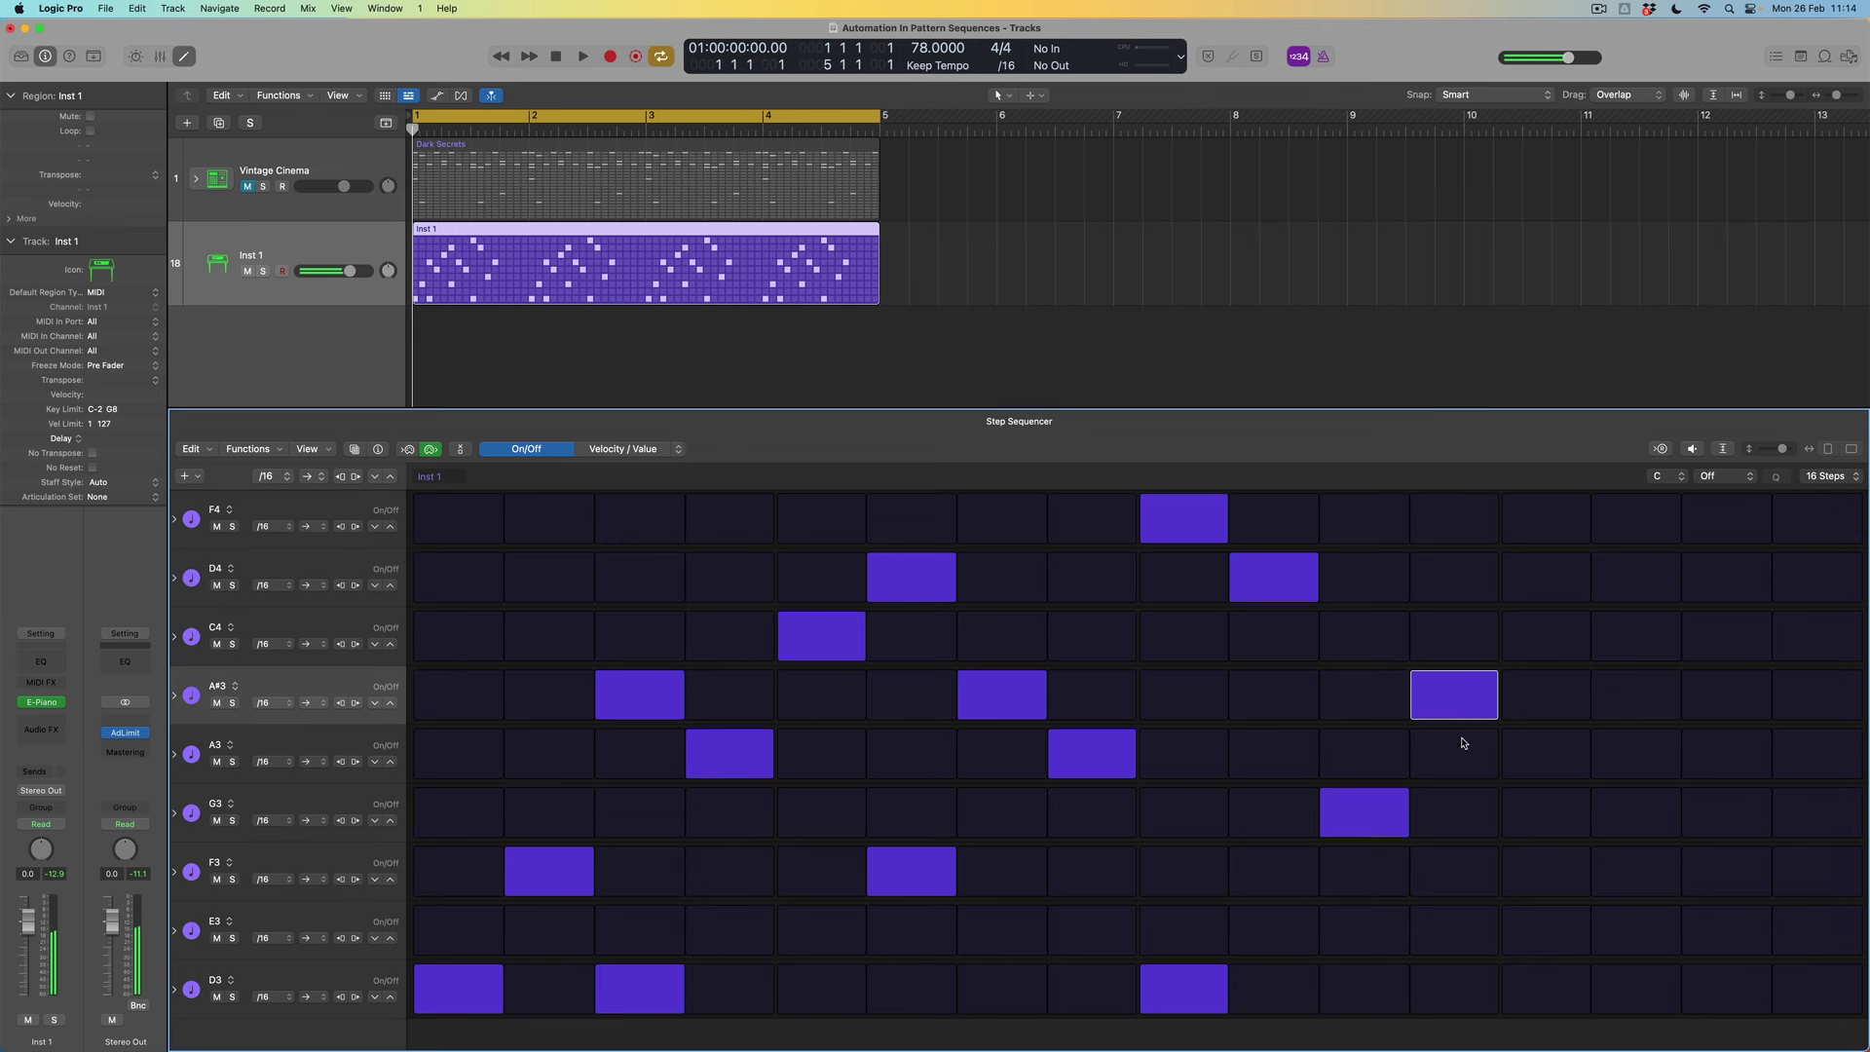
- Enter pattern notes E3 and C4 on step 13, D4 on step 14, A#3 on step 15, and A3 on step 16
{"action": "left_click", "coordinate": [1536, 917]}
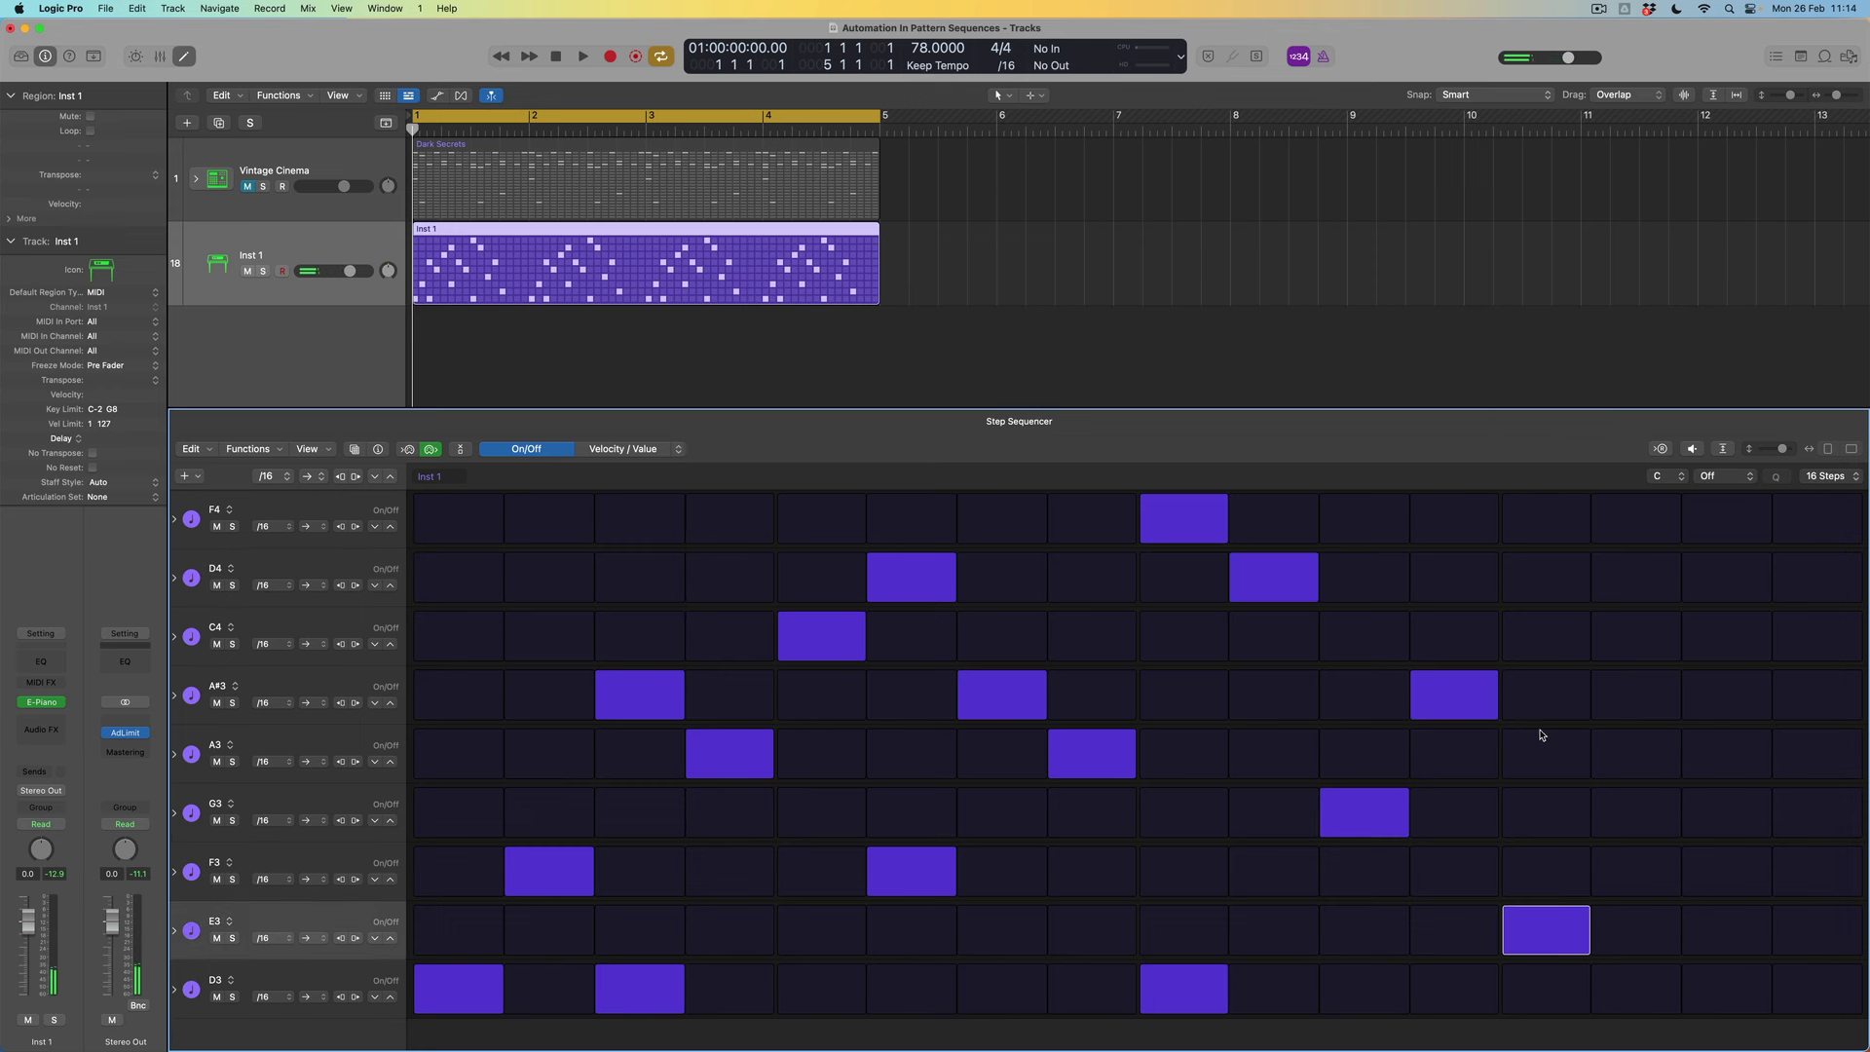
{"action": "left_click", "coordinate": [1554, 642]}
{"action": "left_click", "coordinate": [1645, 591]}
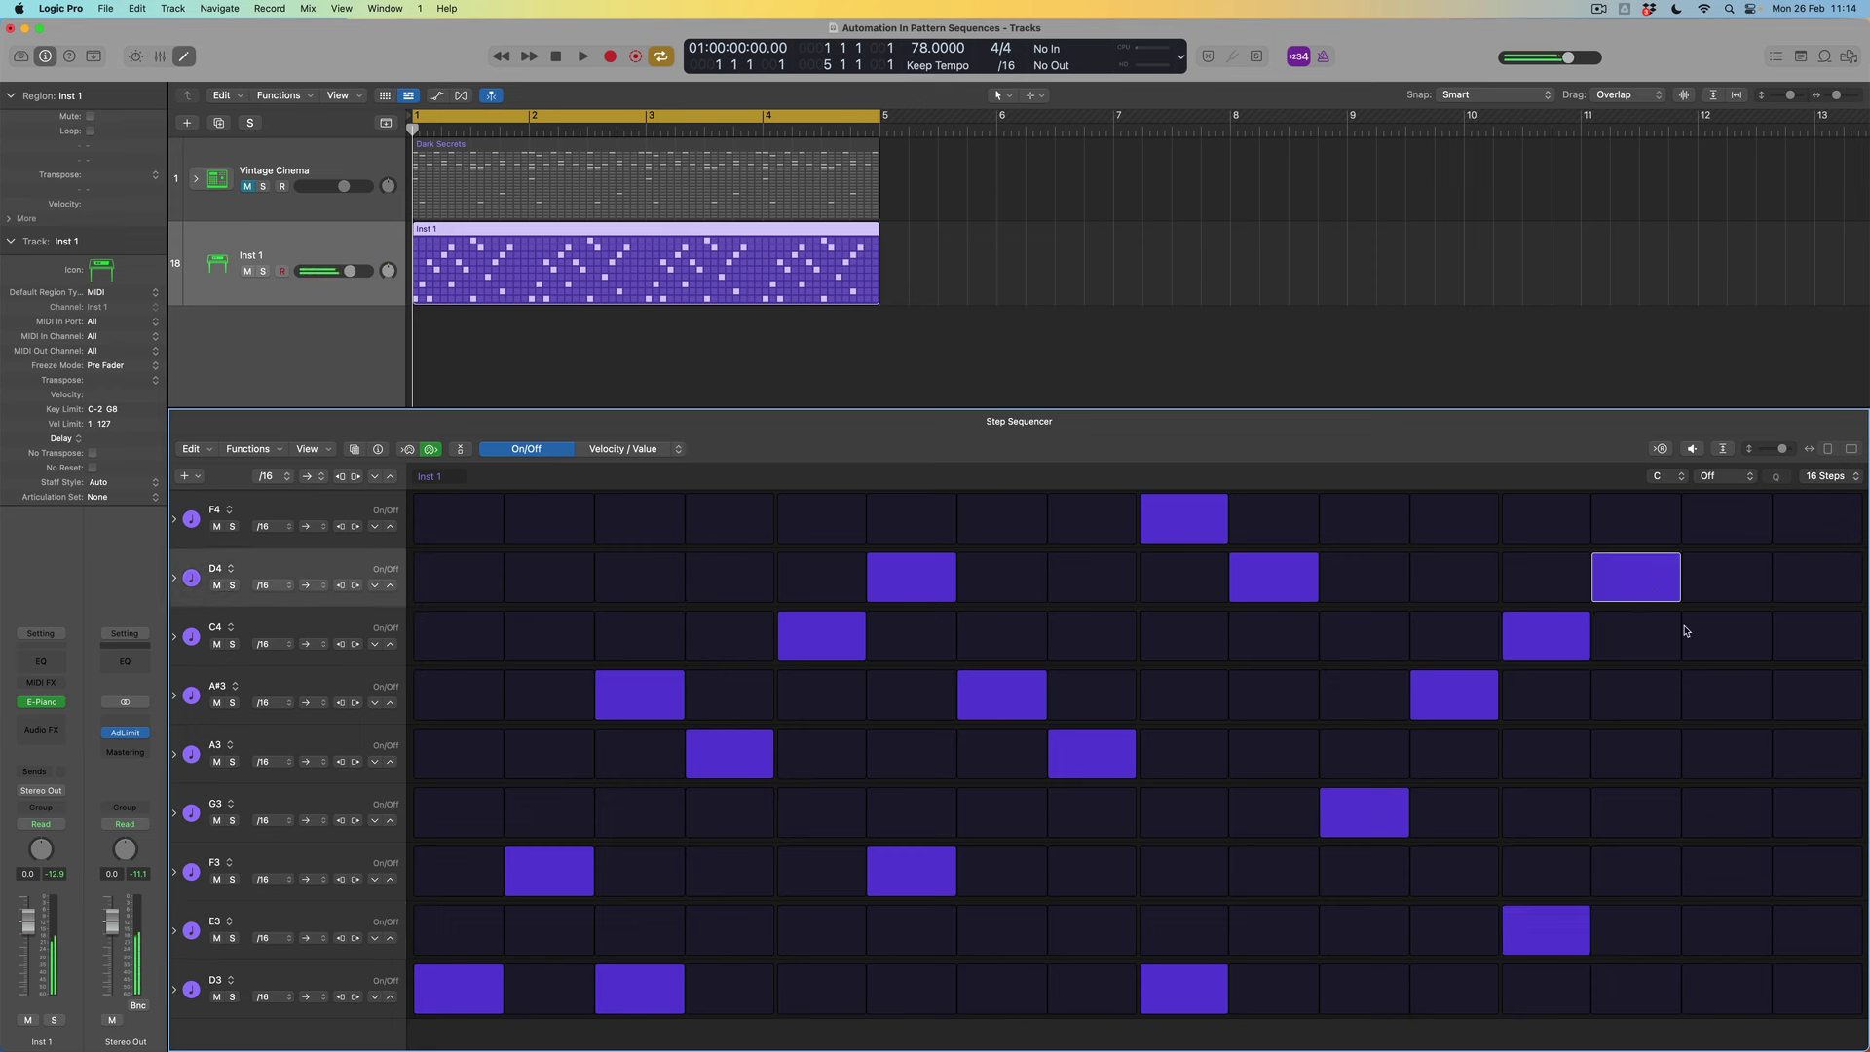
{"action": "left_click", "coordinate": [1710, 718]}
{"action": "left_click", "coordinate": [1804, 760]}
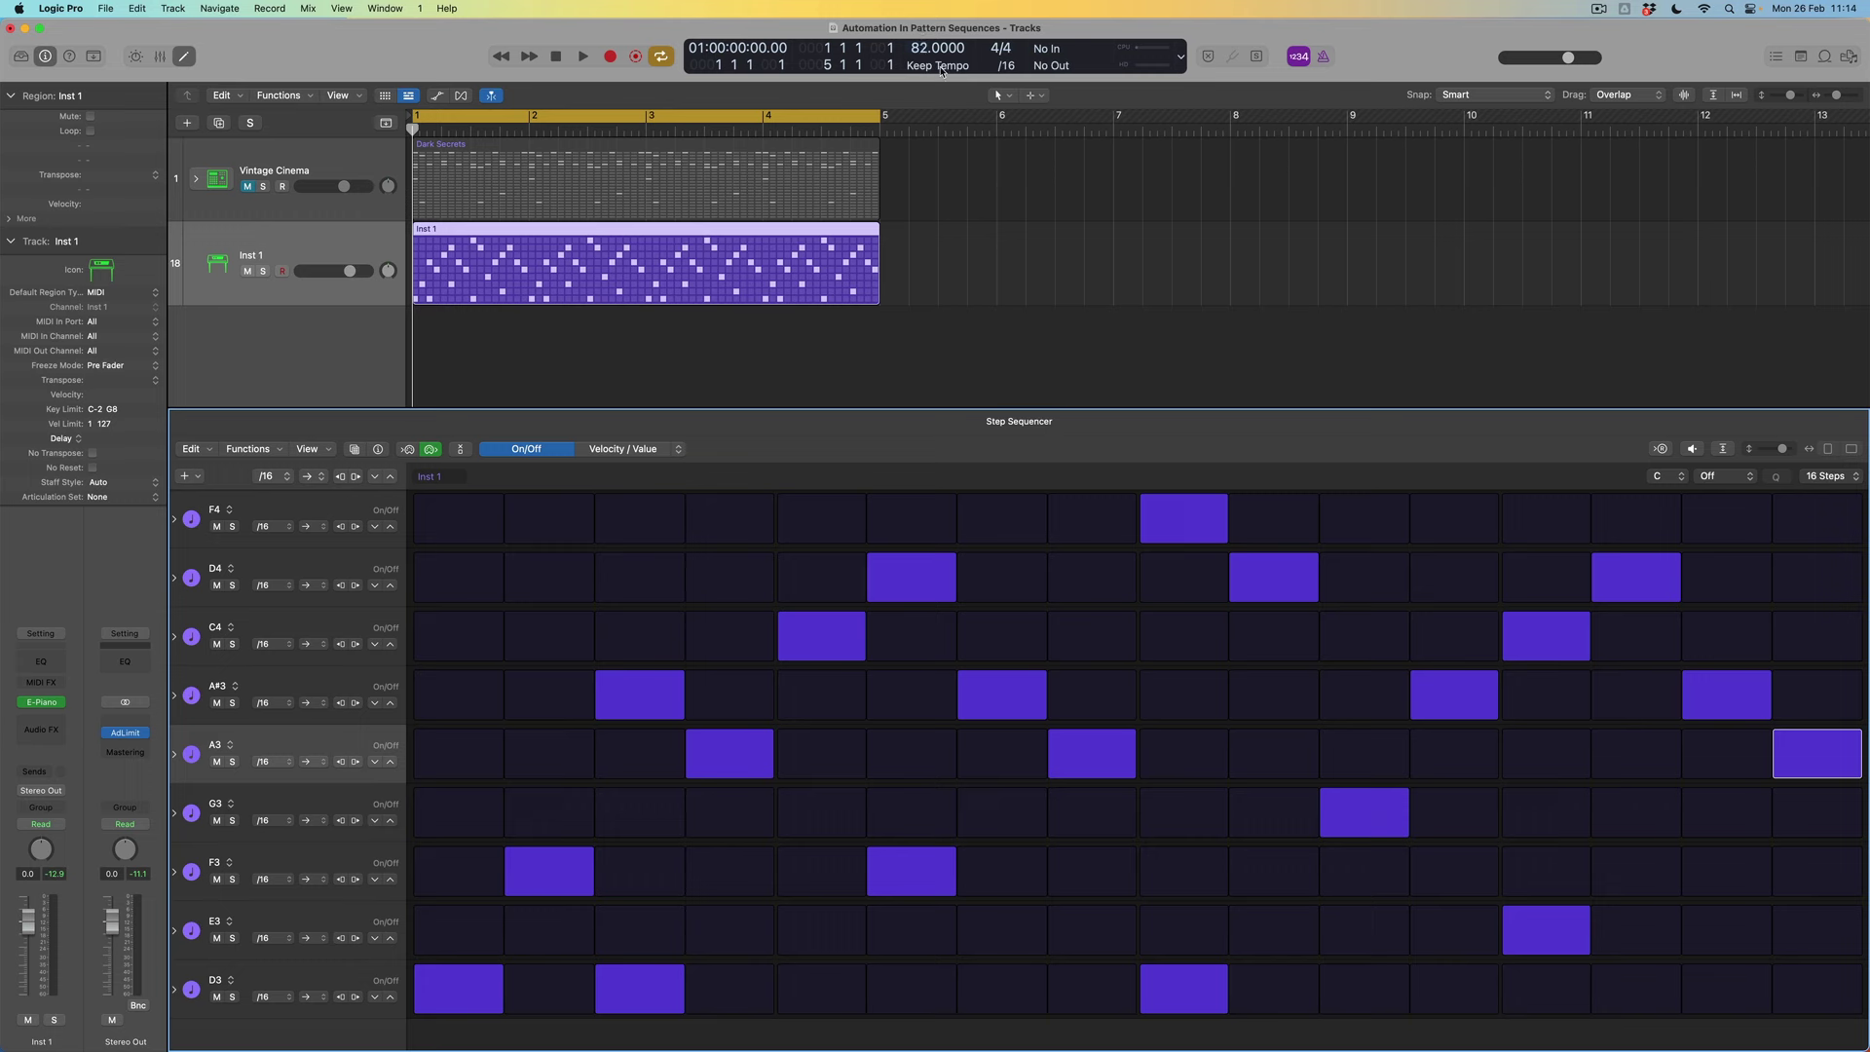
- Play back the pattern, and try switching step 3 of the A#3 row off and on again
{"action": "key", "text": "space"}
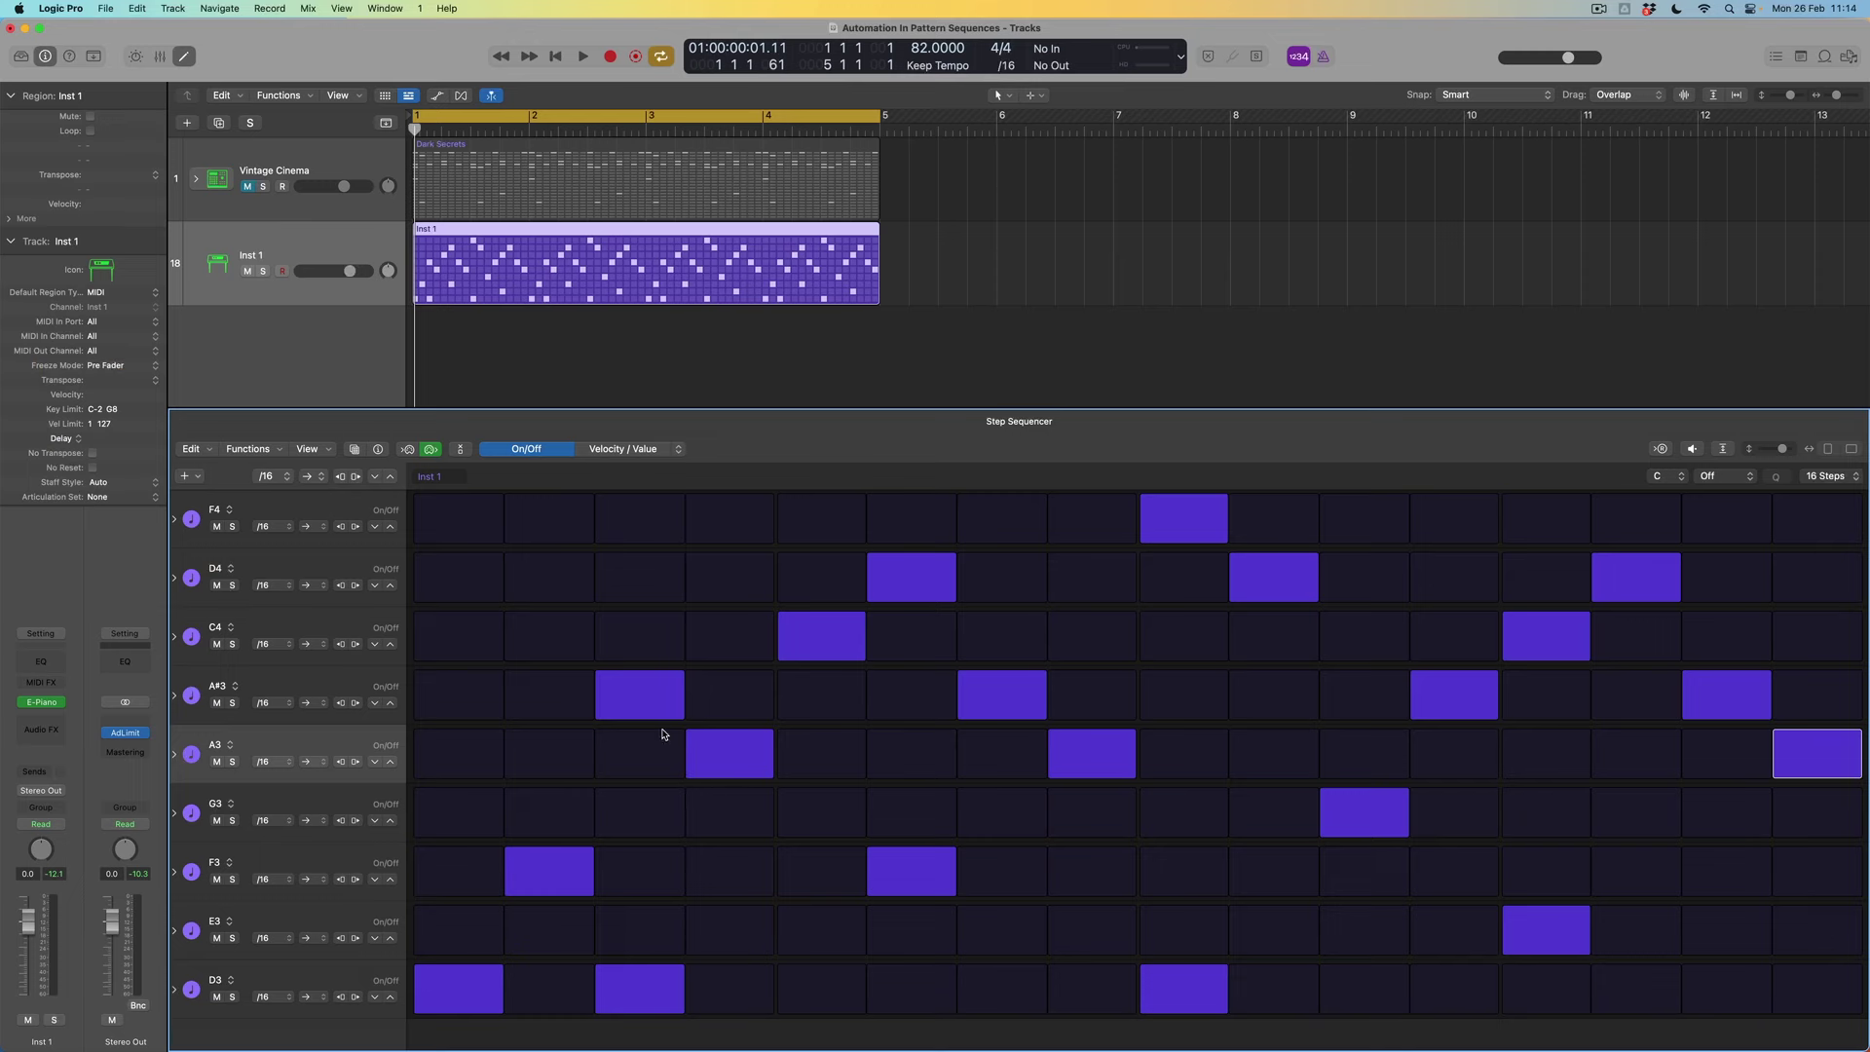
{"action": "left_click", "coordinate": [650, 704]}
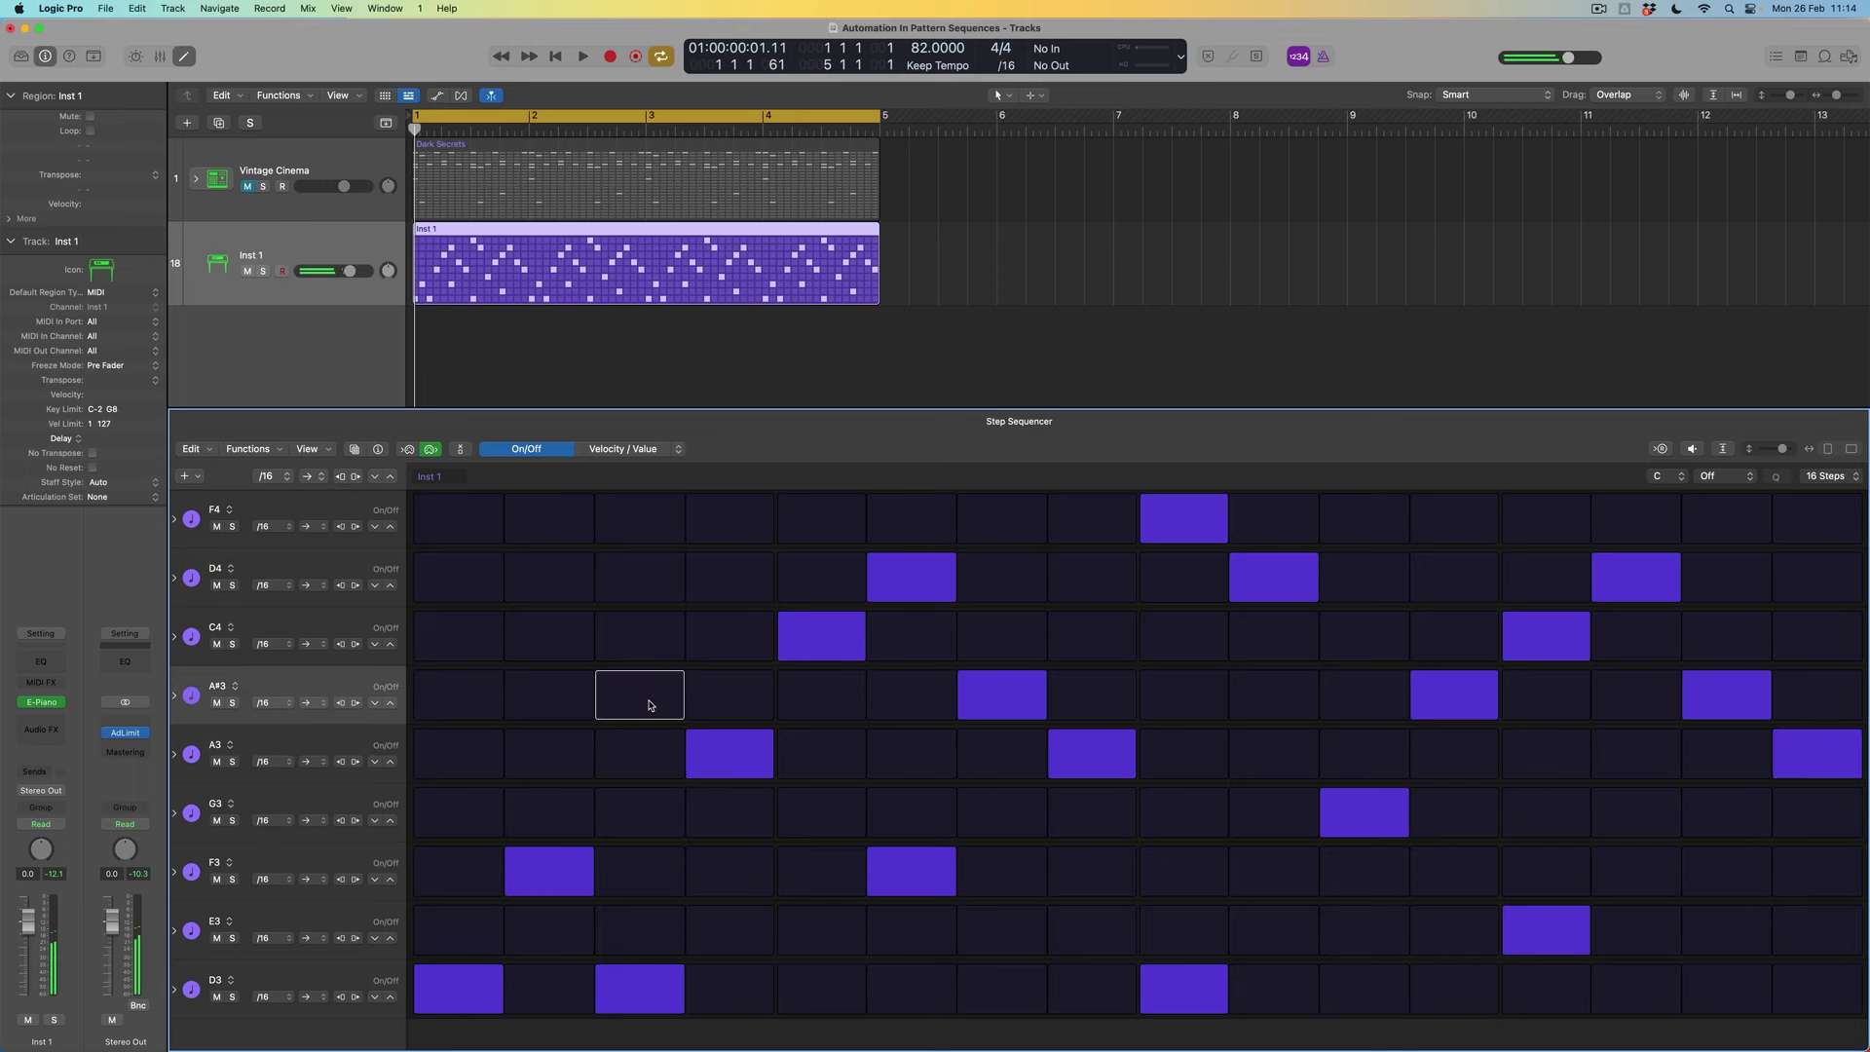
{"action": "left_click", "coordinate": [650, 704]}
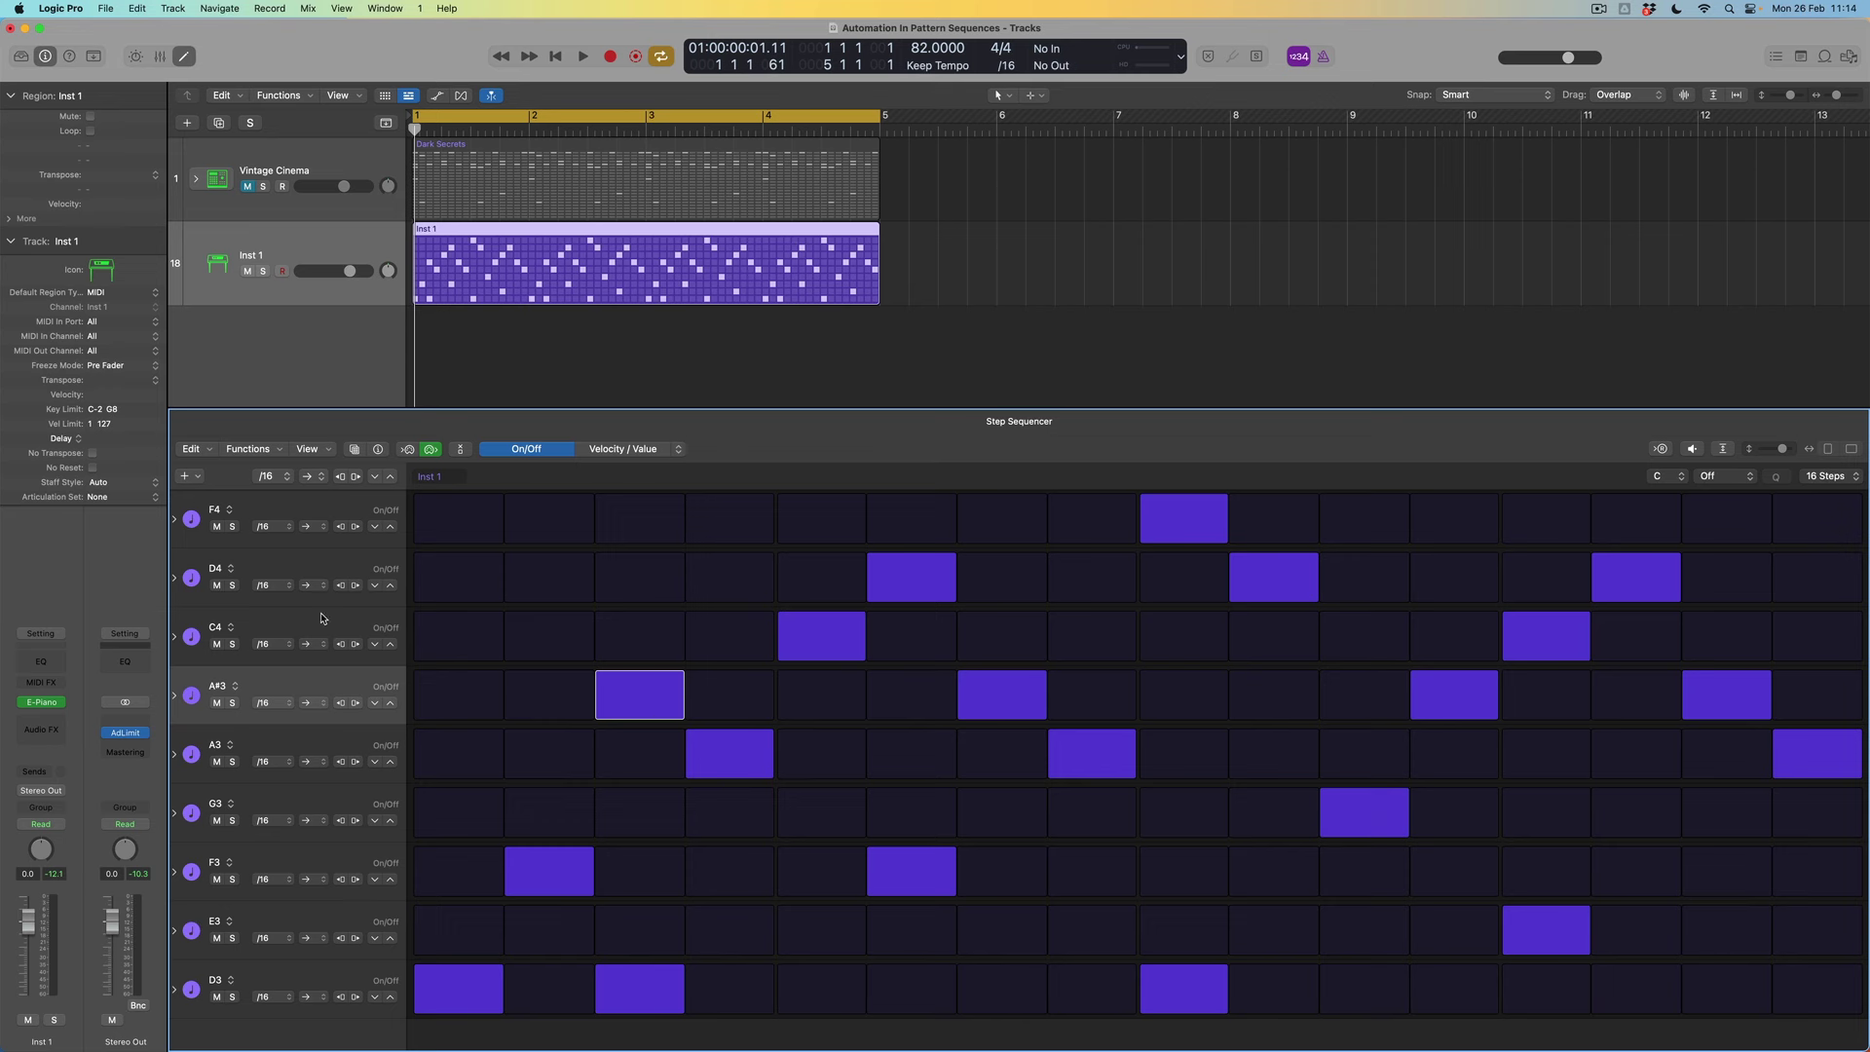
- Set the C4 row's playback direction to ping-pong and the A3 row's playback direction to backward
{"action": "left_click", "coordinate": [320, 645]}
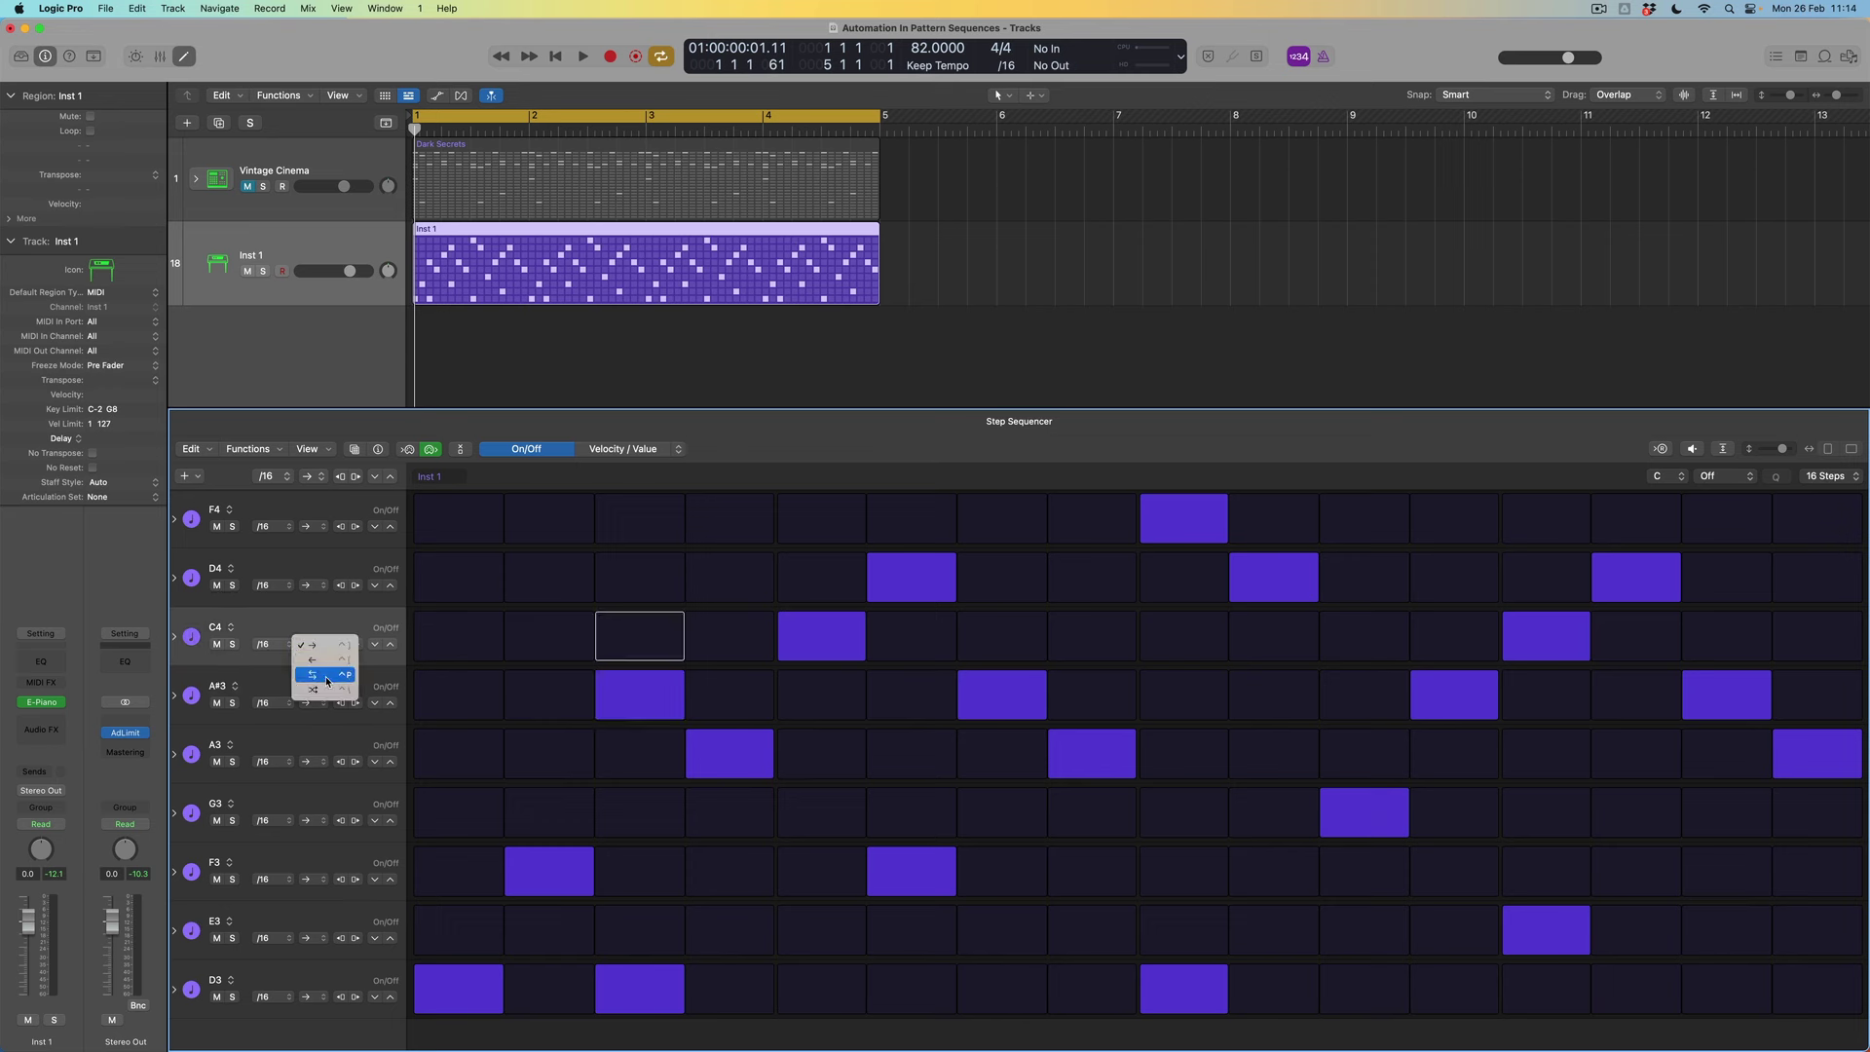
{"action": "left_click", "coordinate": [330, 678]}
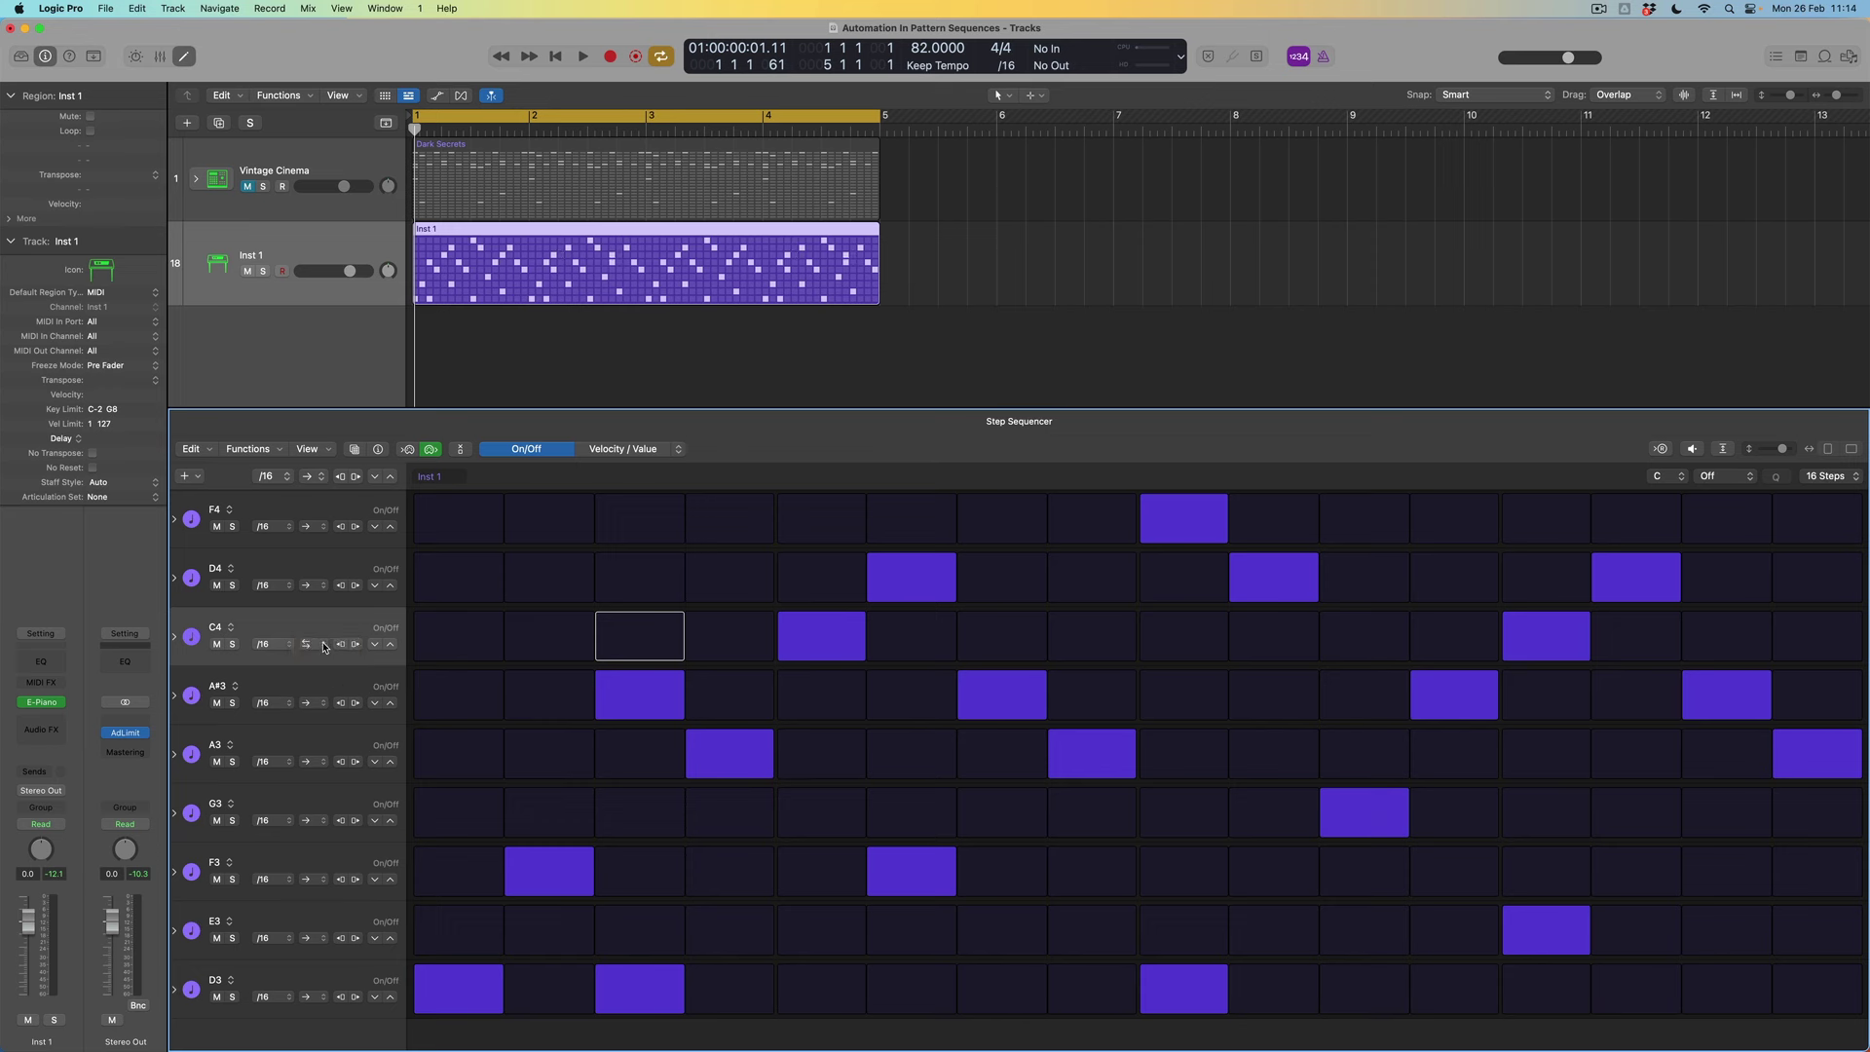
{"action": "left_click", "coordinate": [317, 763]}
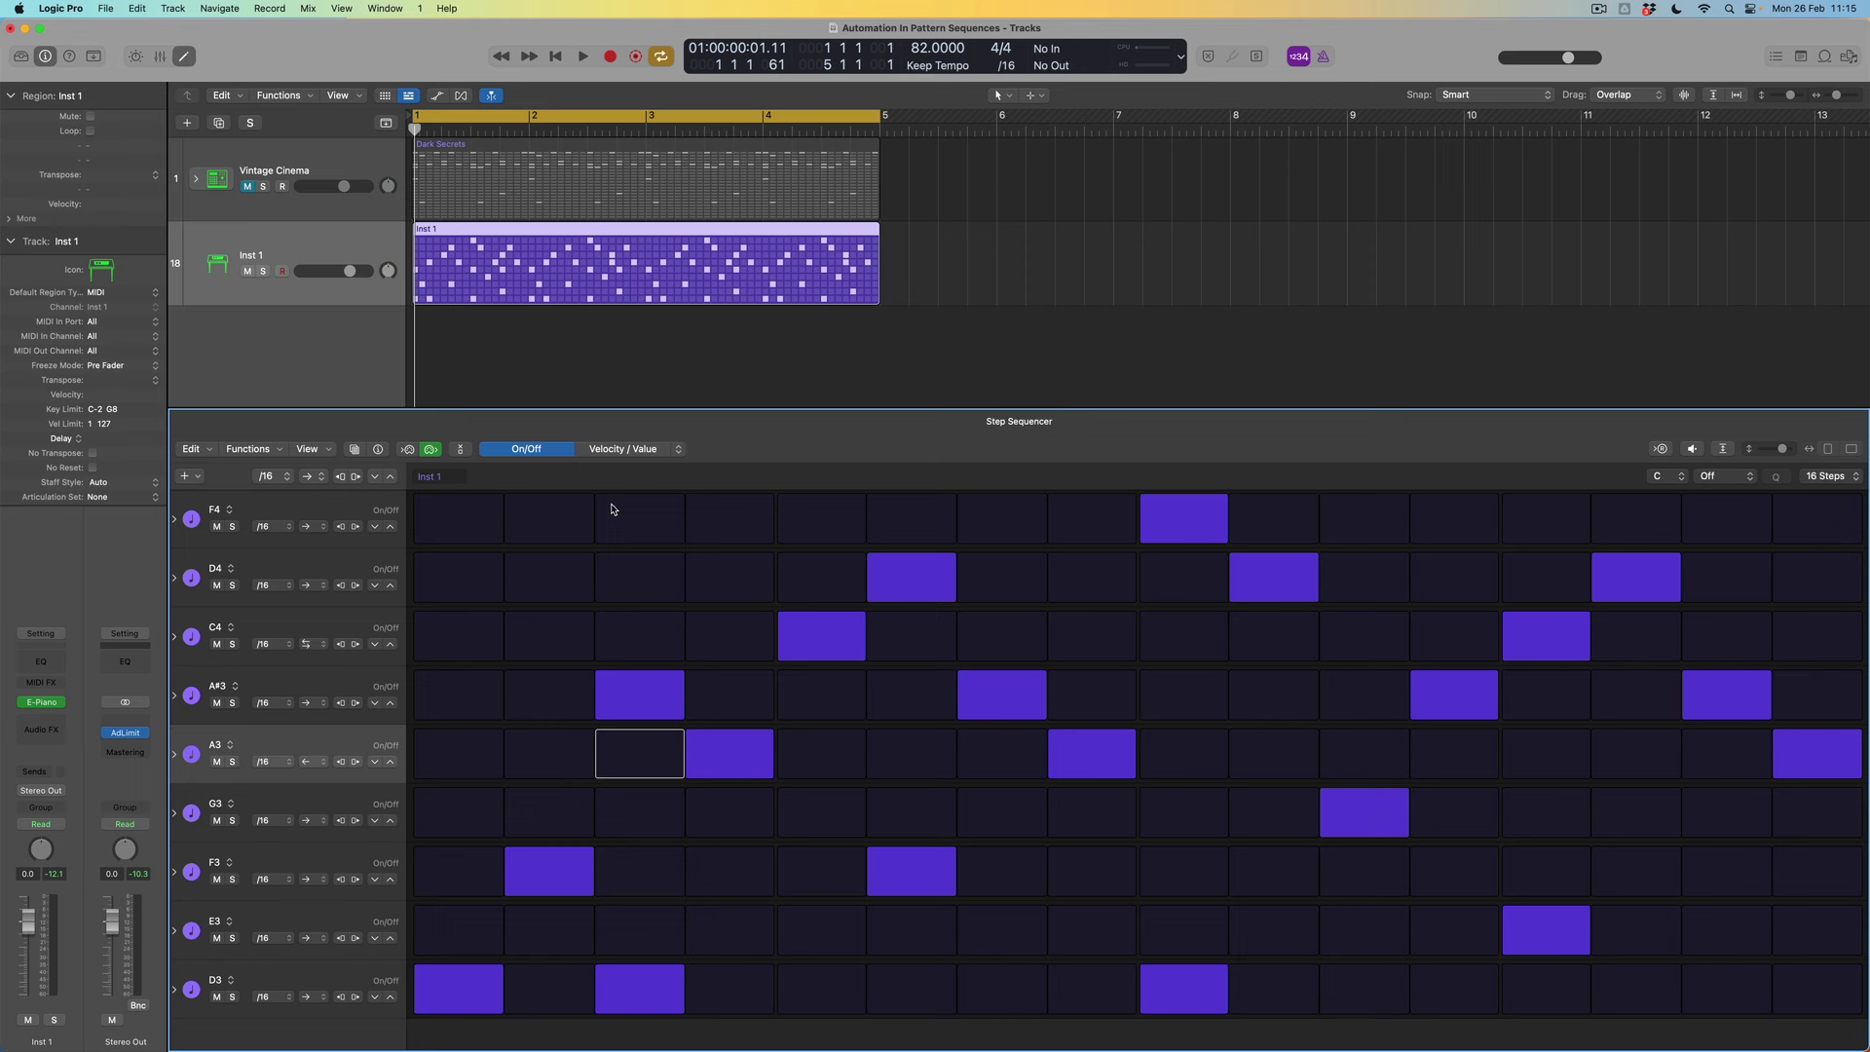
- Change the Step Sequencer's edit mode to Loop and start the F4 row's loop at step 7
{"action": "left_click", "coordinate": [677, 452]}
{"action": "left_click", "coordinate": [705, 533]}
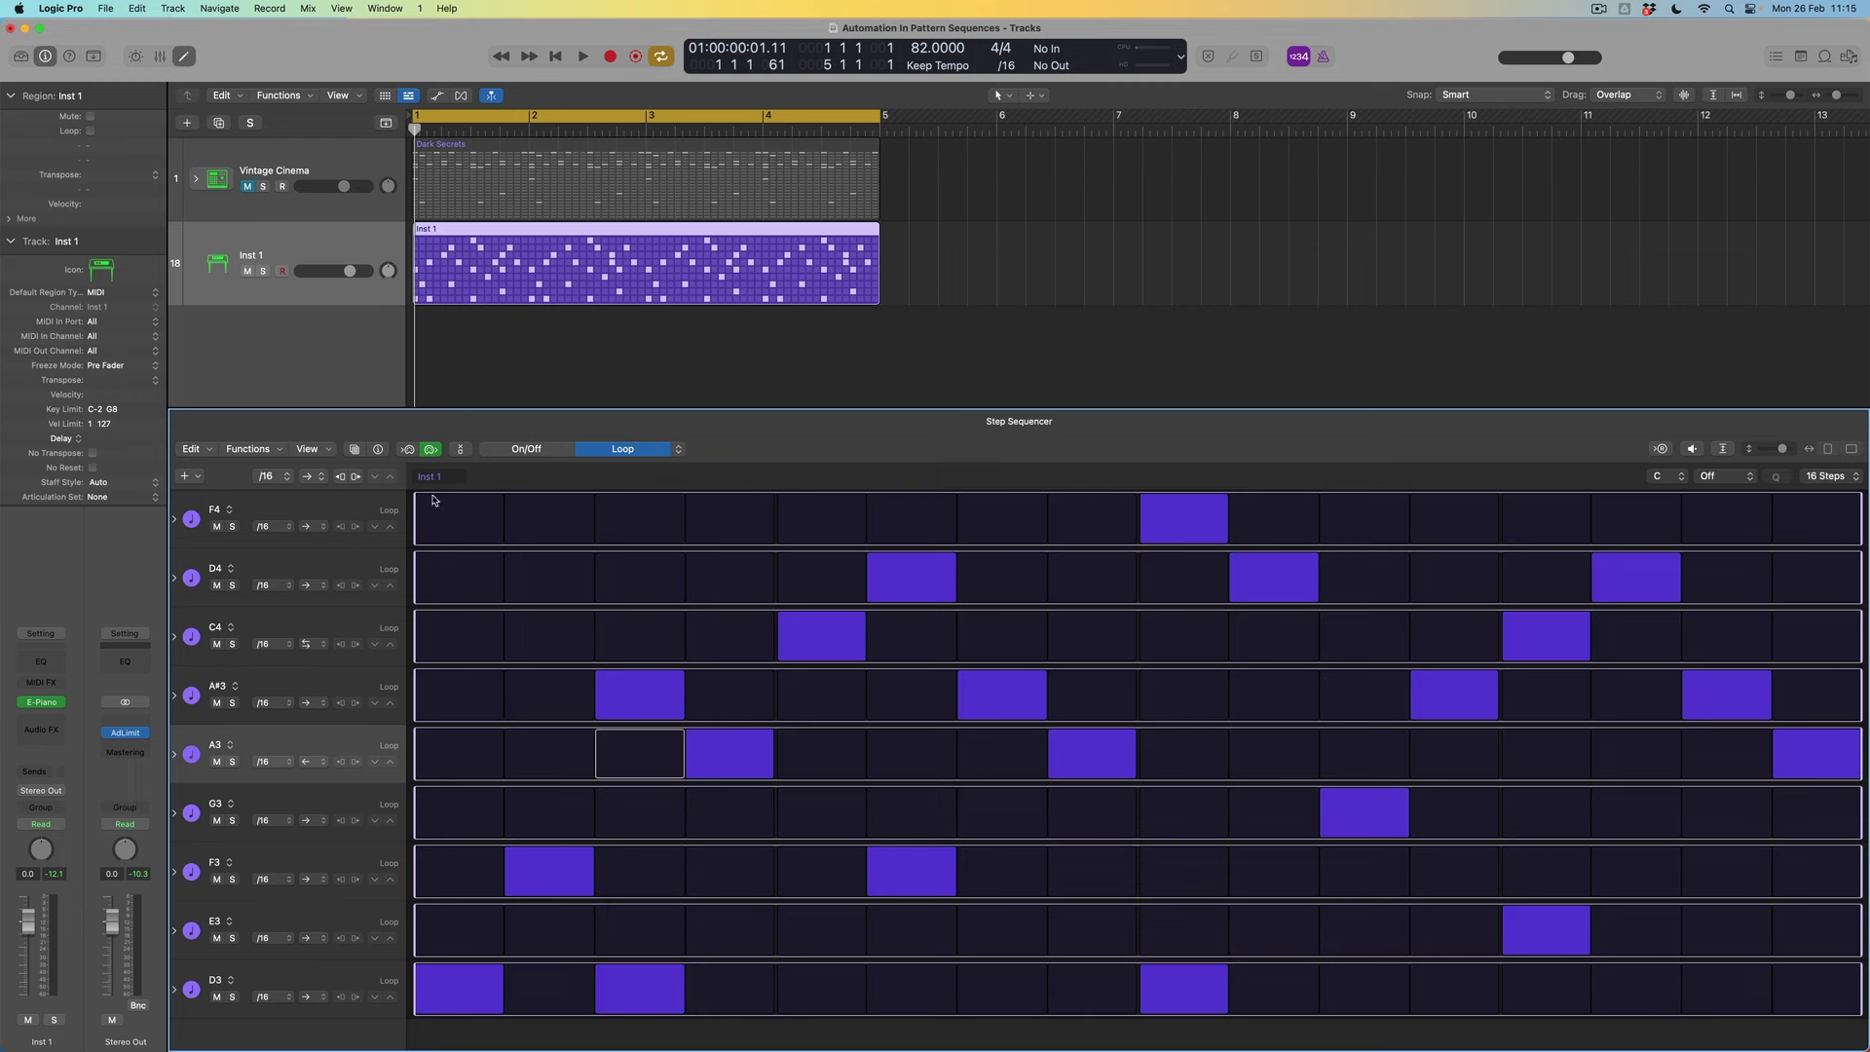
{"action": "mouse_move", "coordinate": [416, 523]}
{"action": "left_mouse_down"}
{"action": "mouse_move", "coordinate": [984, 536]}
{"action": "mouse_move", "coordinate": [991, 649]}
{"action": "left_mouse_up"}
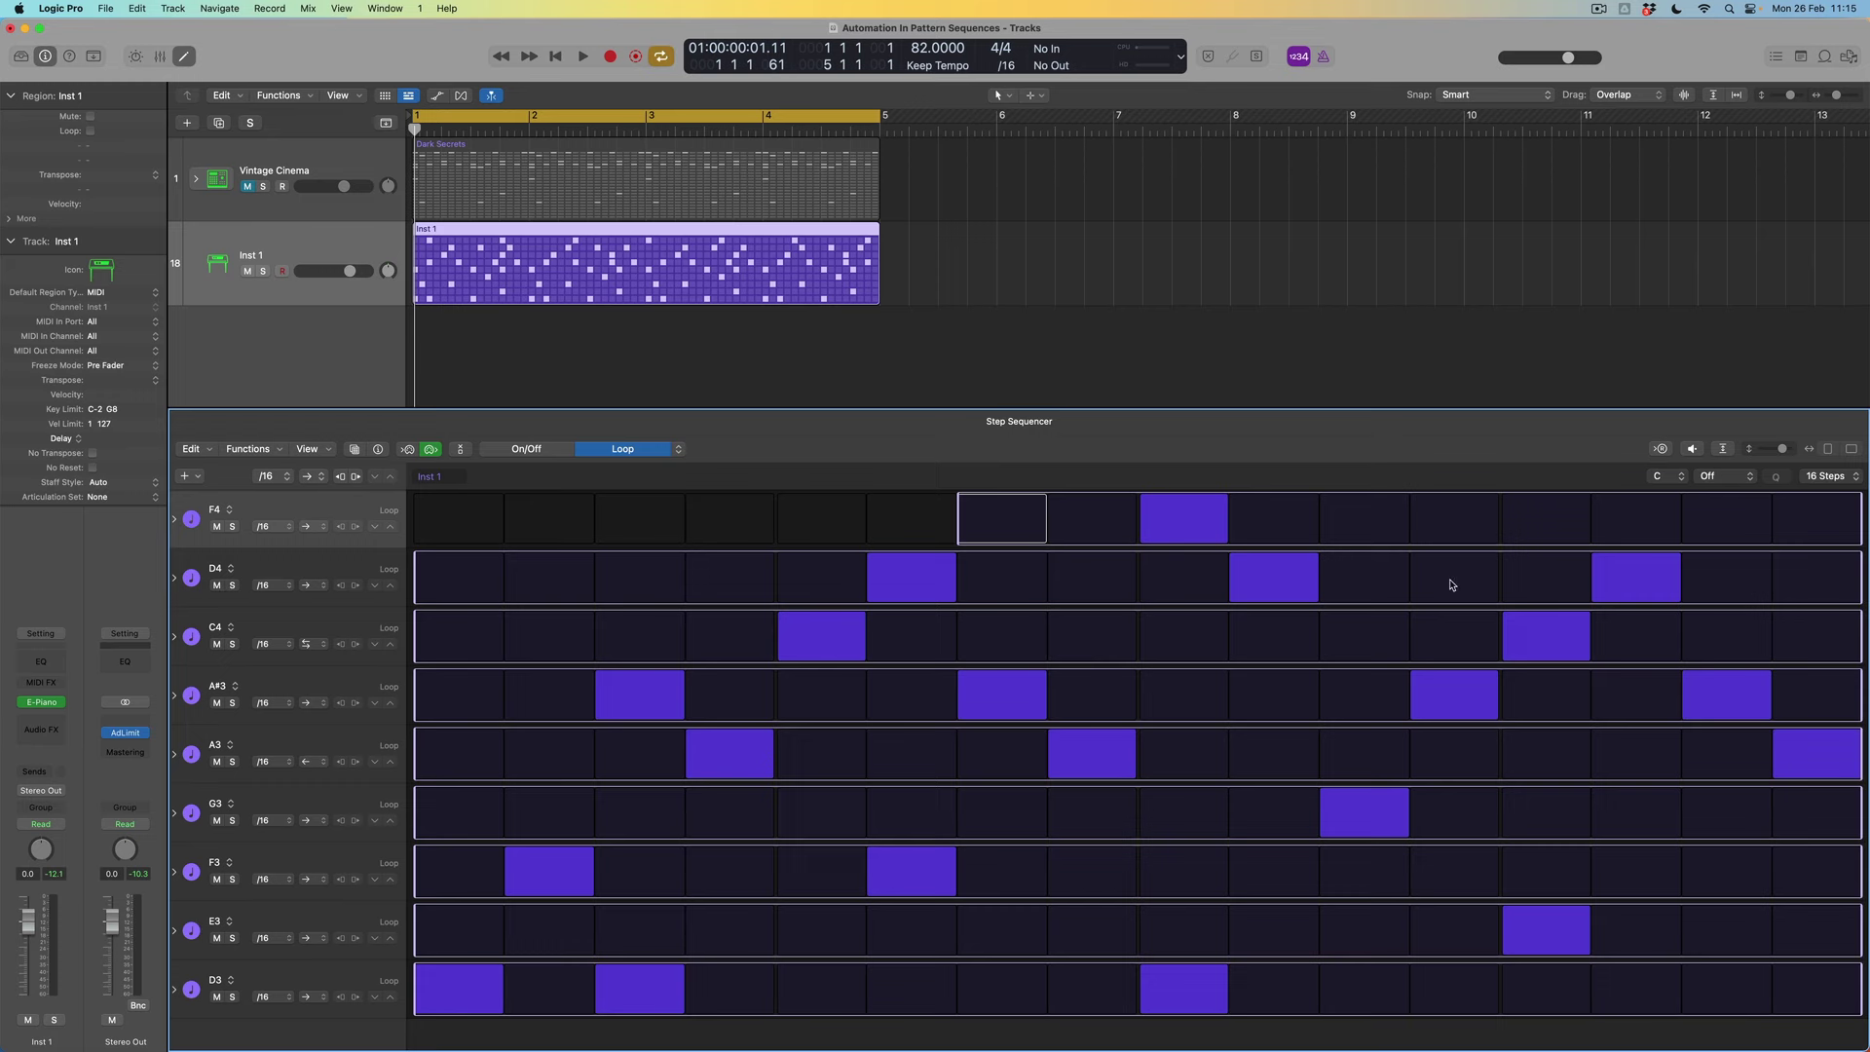
- Limit the D4 row's loop to steps 2 through 15 and the A3 row's loop to steps 2 through 14
{"action": "left_click_drag", "start_coordinate": [1835, 585], "coordinate": [1732, 584]}
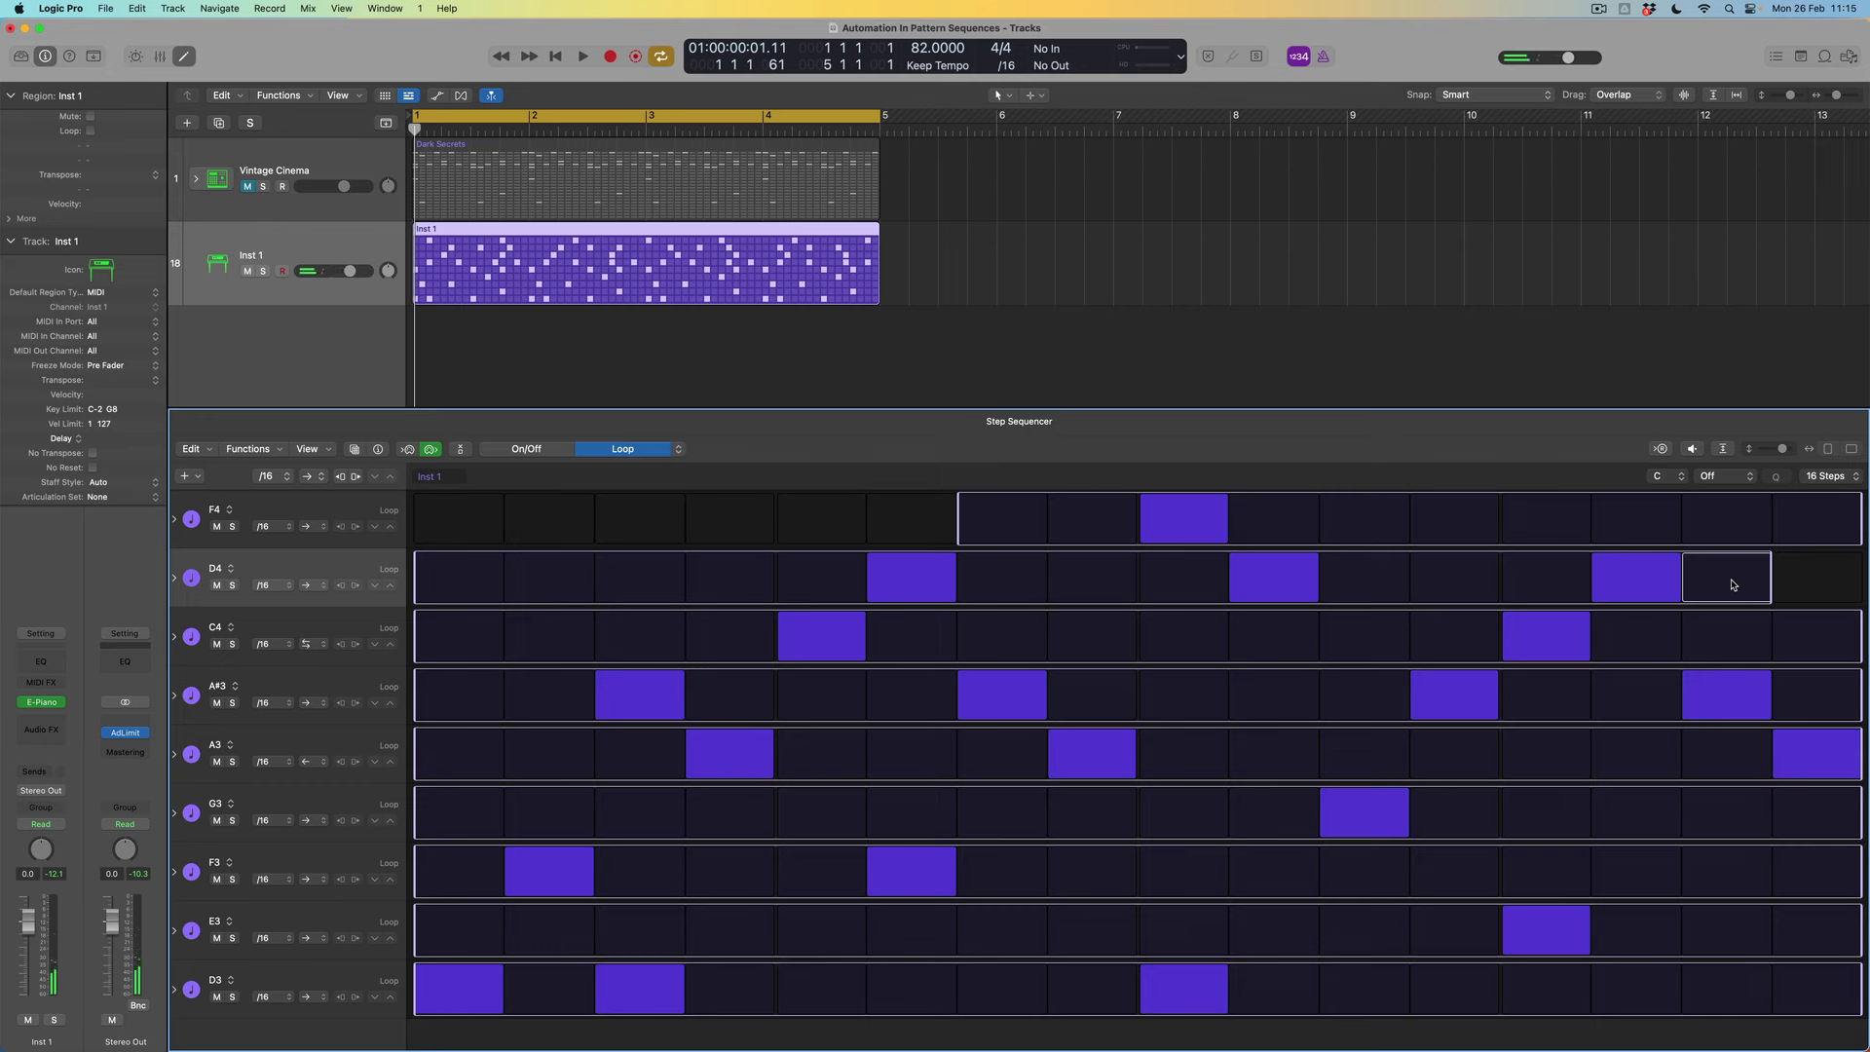
{"action": "left_click_drag", "start_coordinate": [474, 589], "coordinate": [527, 585]}
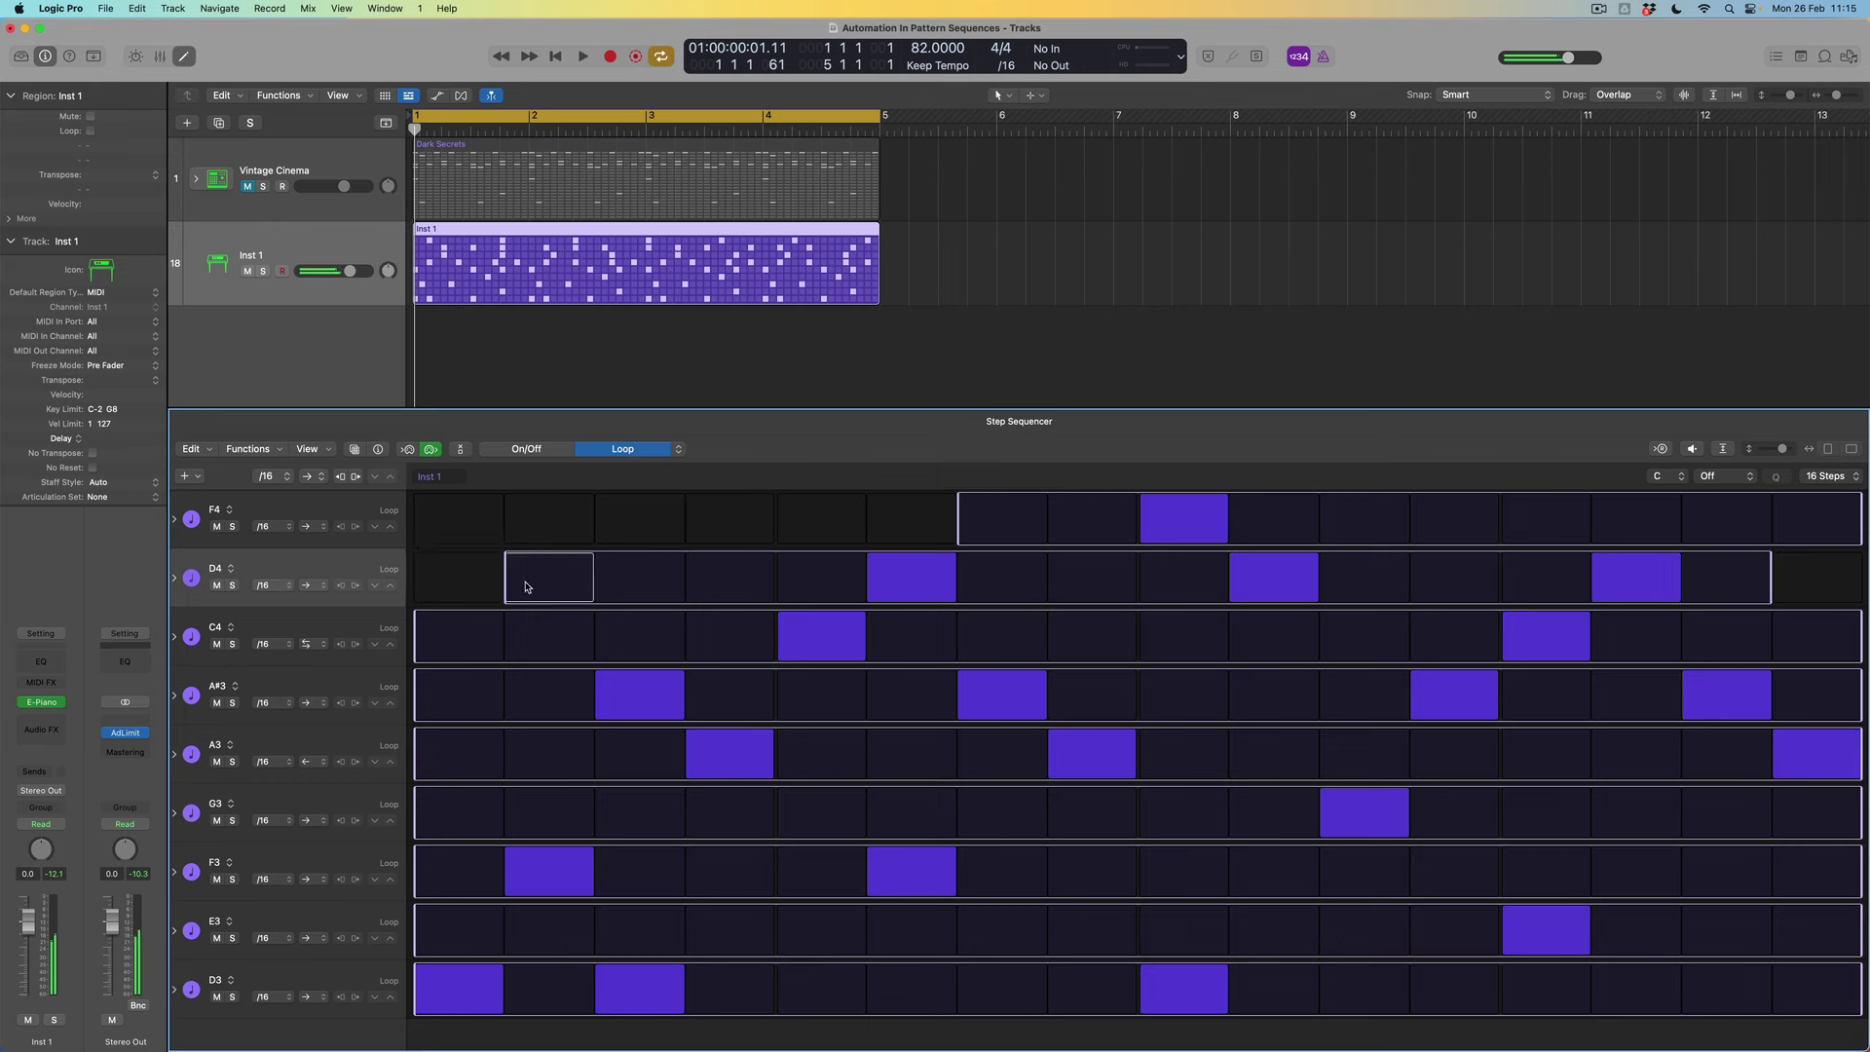
{"action": "left_click_drag", "start_coordinate": [450, 752], "coordinate": [572, 759]}
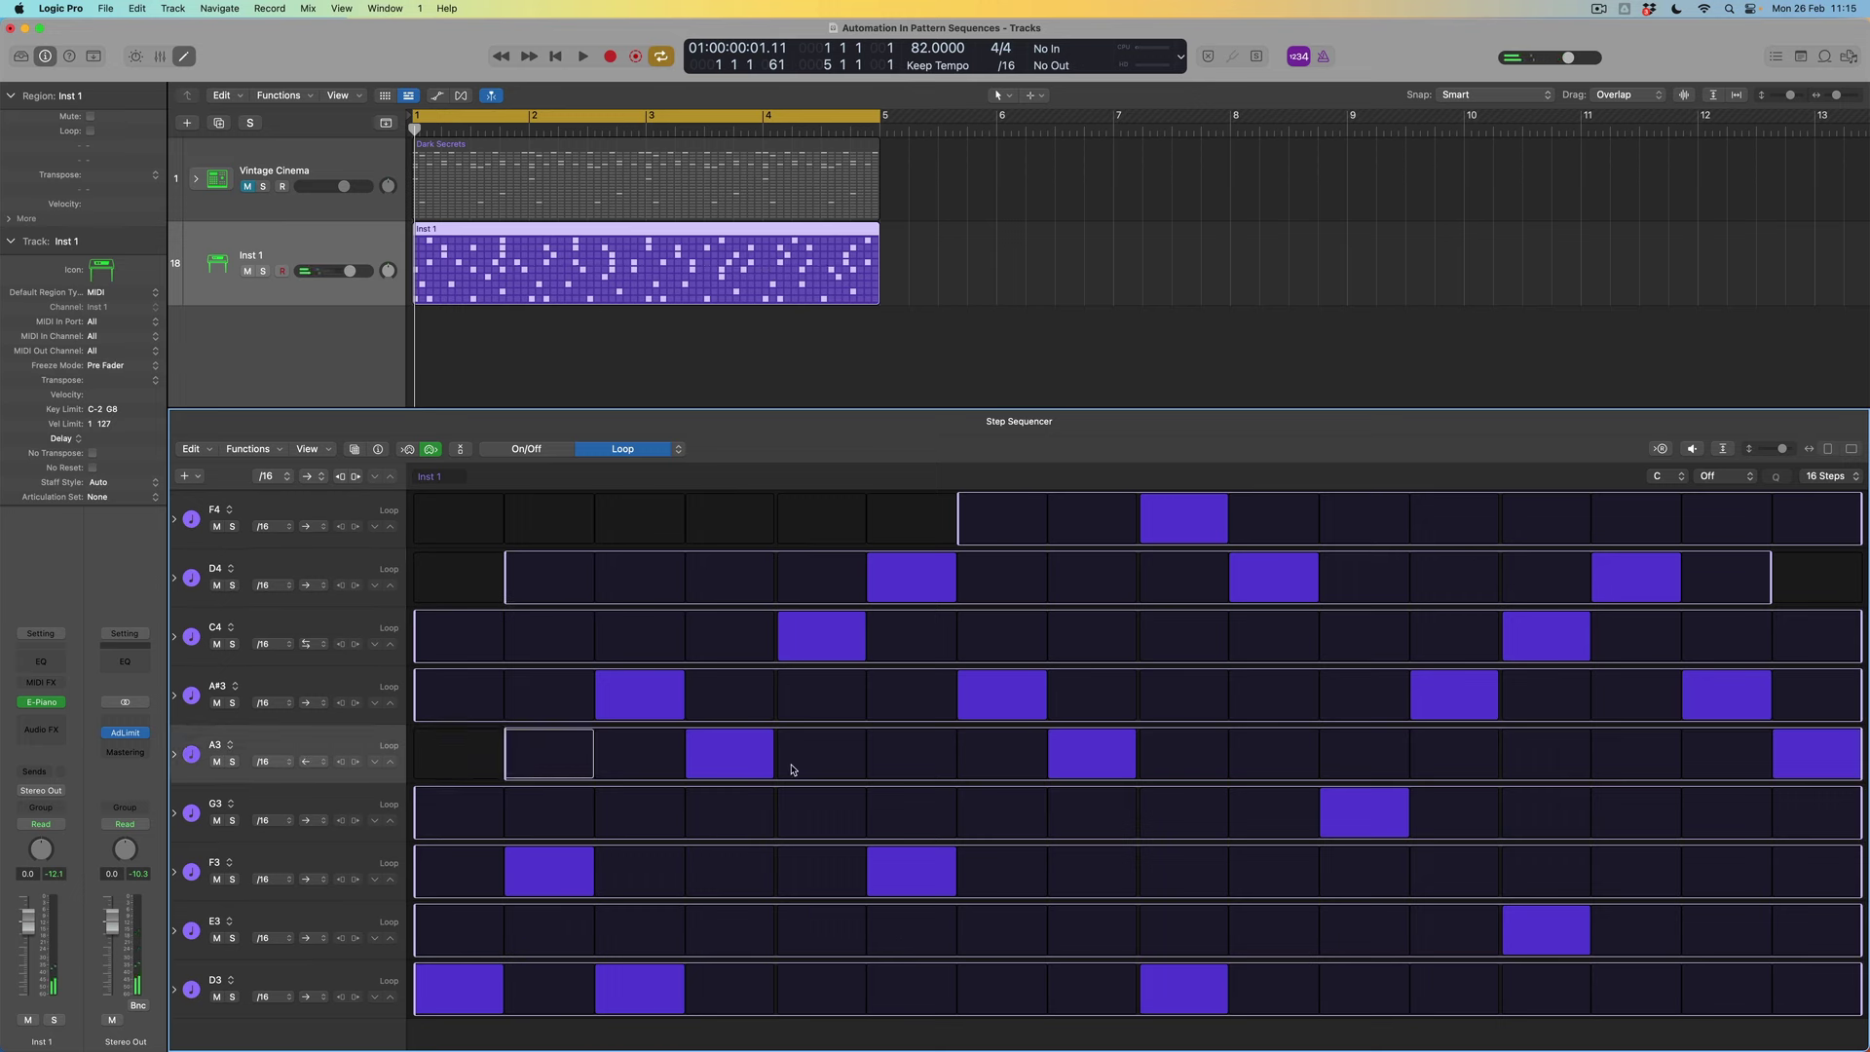
{"action": "left_click_drag", "start_coordinate": [1860, 754], "coordinate": [1655, 752]}
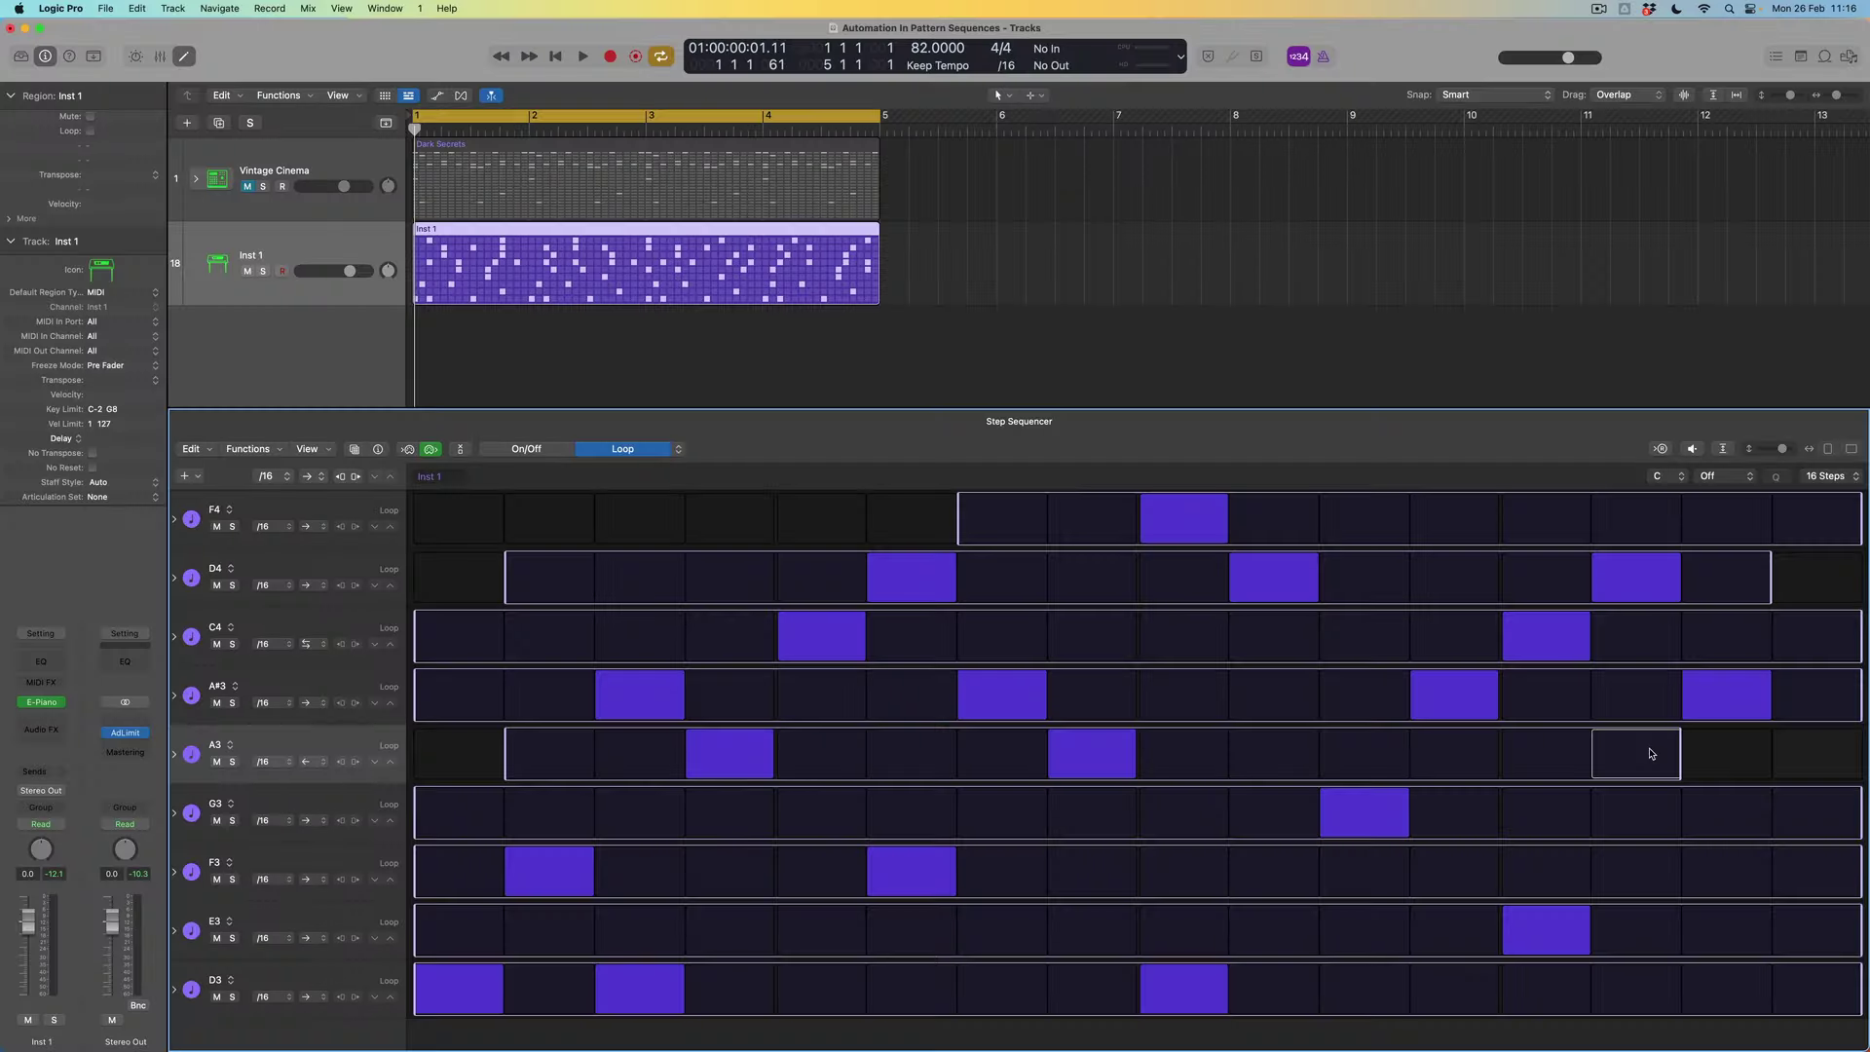
- Insert the AutoFilter plug-in as an audio effect on the Inst 1 channel strip
{"action": "left_click", "coordinate": [47, 733]}
{"action": "mouse_move", "coordinate": [58, 722]}
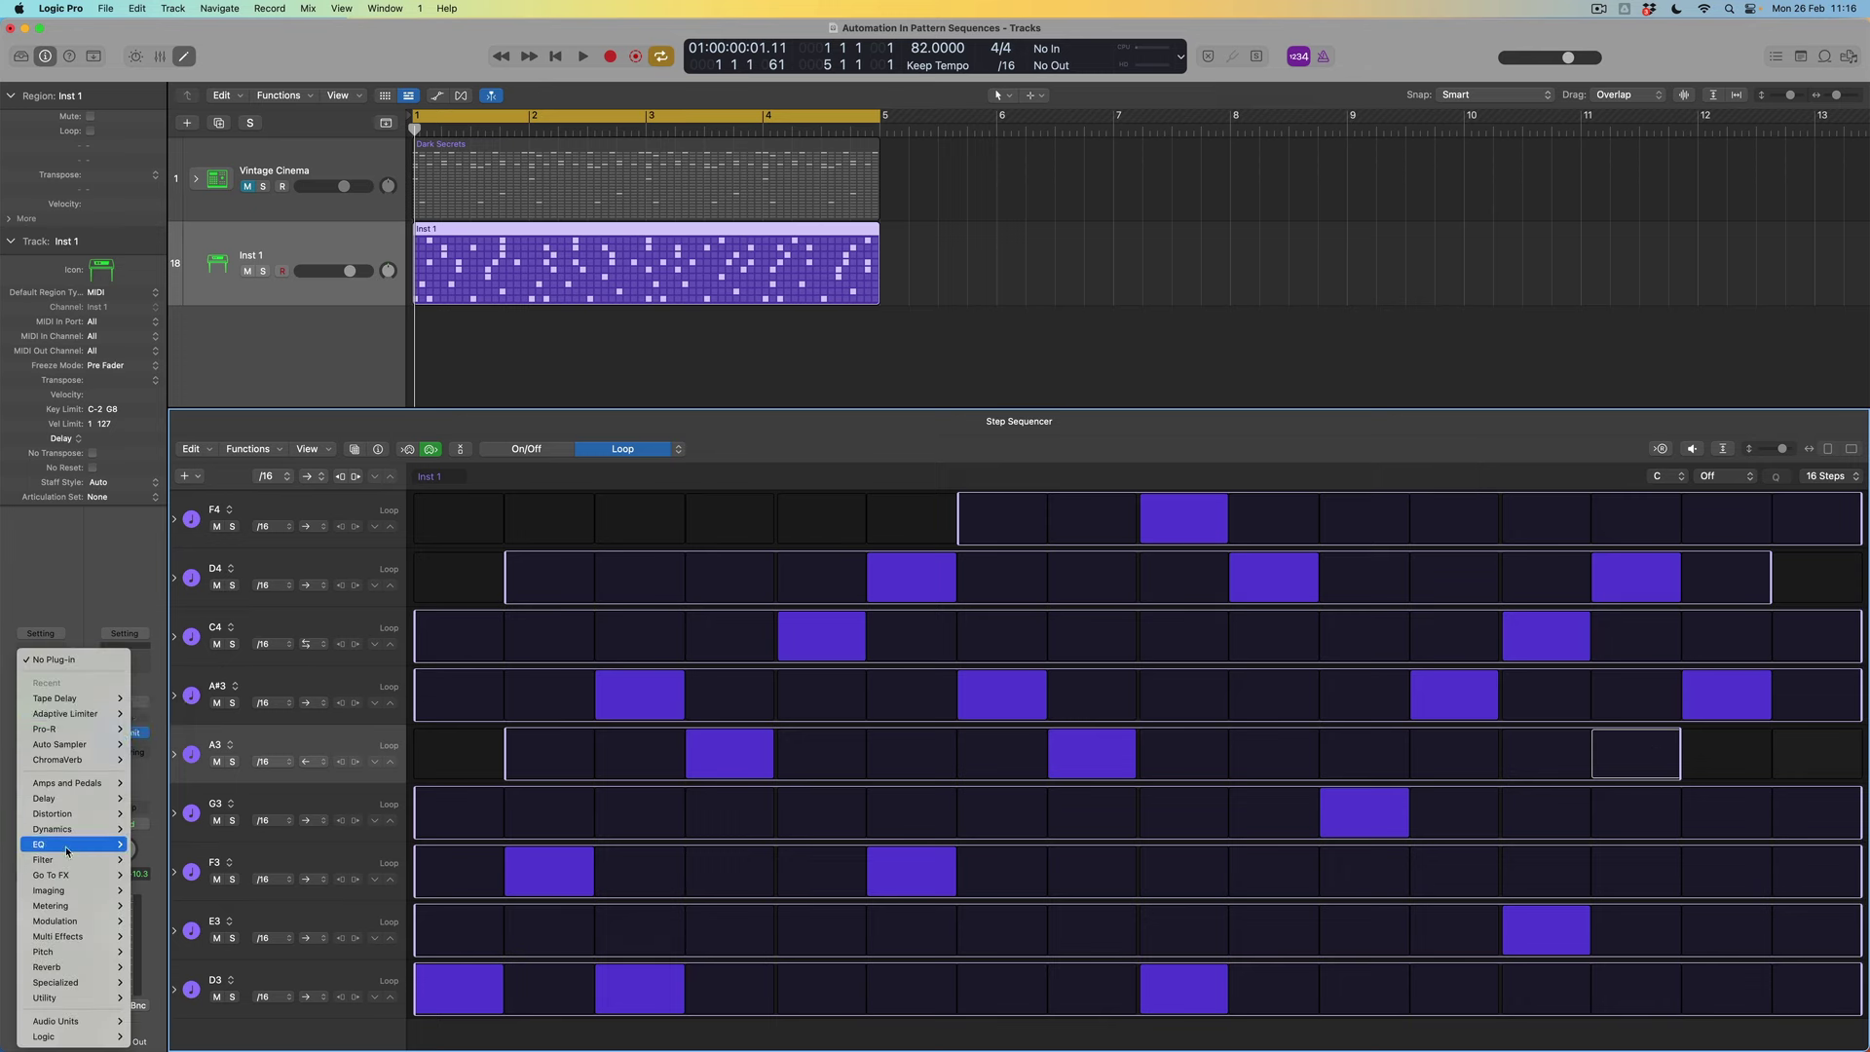
{"action": "mouse_move", "coordinate": [64, 861]}
{"action": "mouse_move", "coordinate": [215, 861]}
{"action": "left_click", "coordinate": [277, 861]}
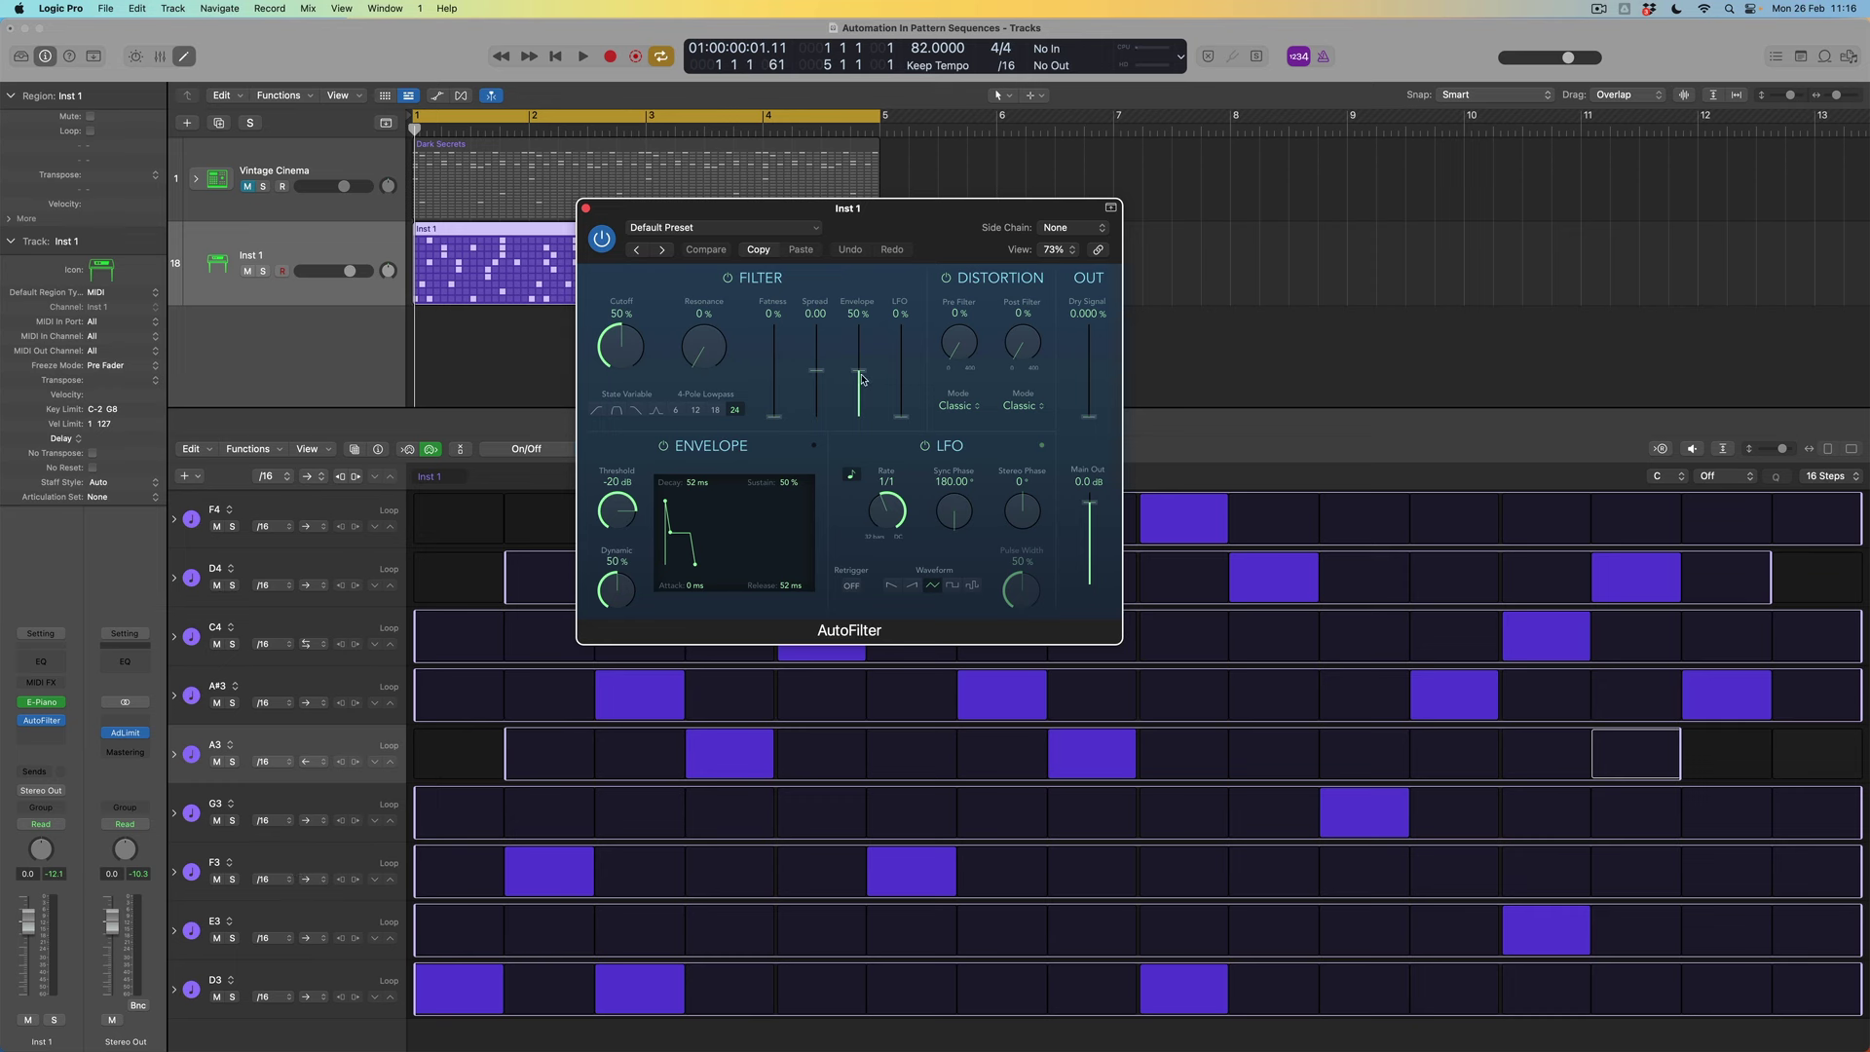
- Set AutoFilter's Envelope amount to 0% and its Cutoff to 47% while auditioning the pattern, and close the plug-in window
{"action": "left_click_drag", "start_coordinate": [863, 376], "coordinate": [865, 455]}
{"action": "key", "text": "space"}
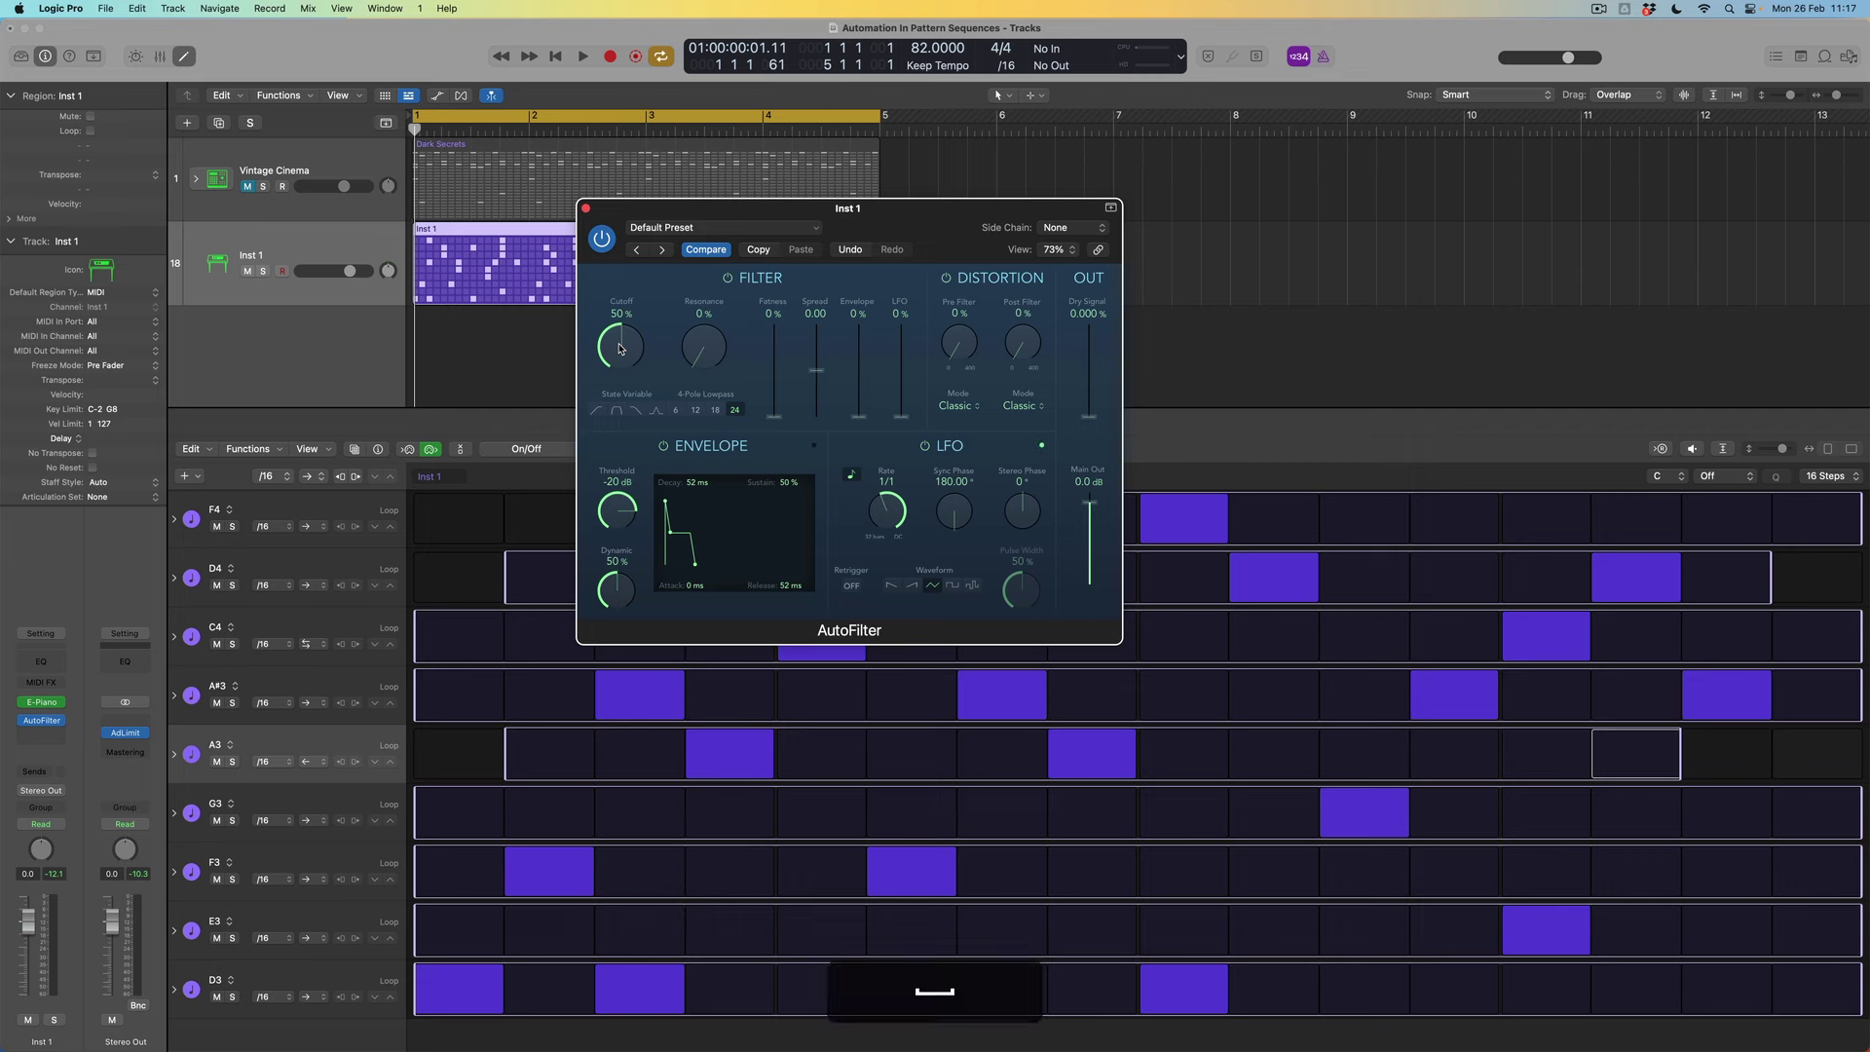
{"action": "mouse_move", "coordinate": [619, 348]}
{"action": "left_mouse_down"}
{"action": "mouse_move", "coordinate": [628, 367]}
{"action": "mouse_move", "coordinate": [637, 282]}
{"action": "mouse_move", "coordinate": [625, 352]}
{"action": "left_mouse_up"}
{"action": "key", "text": "space"}
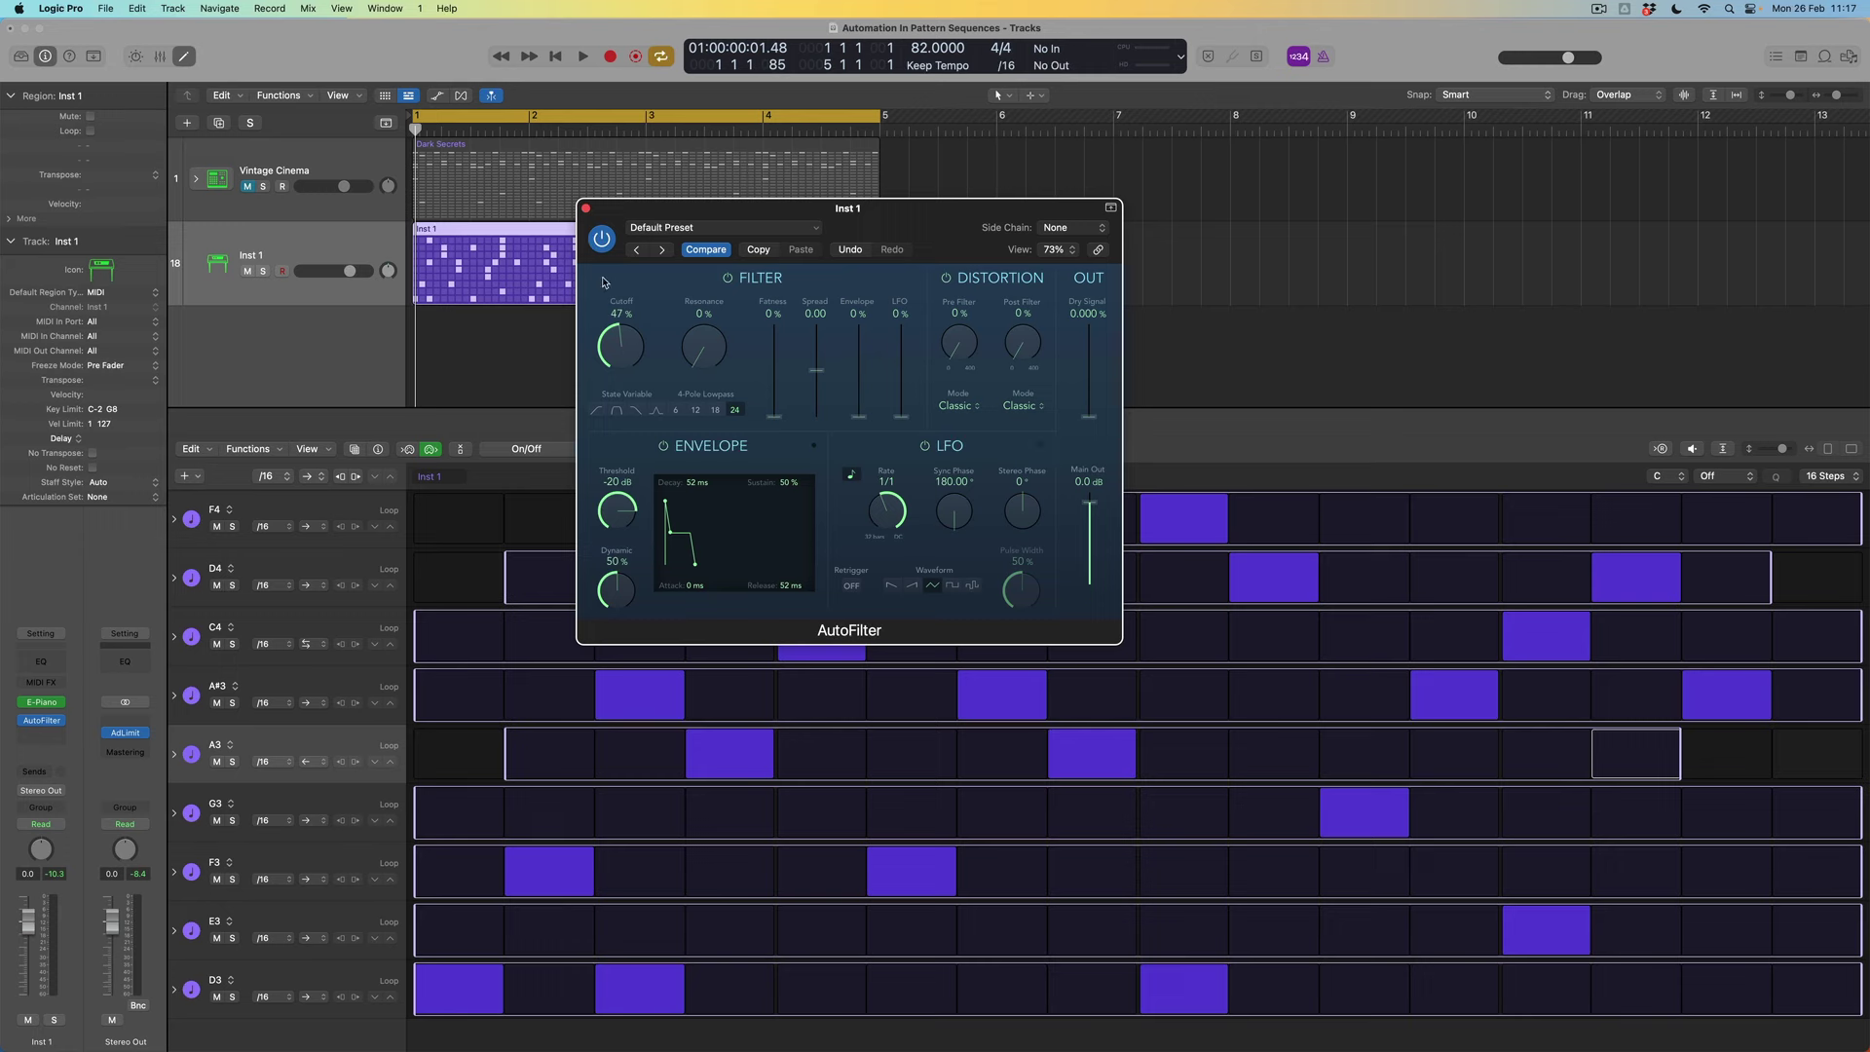
{"action": "left_click", "coordinate": [585, 208]}
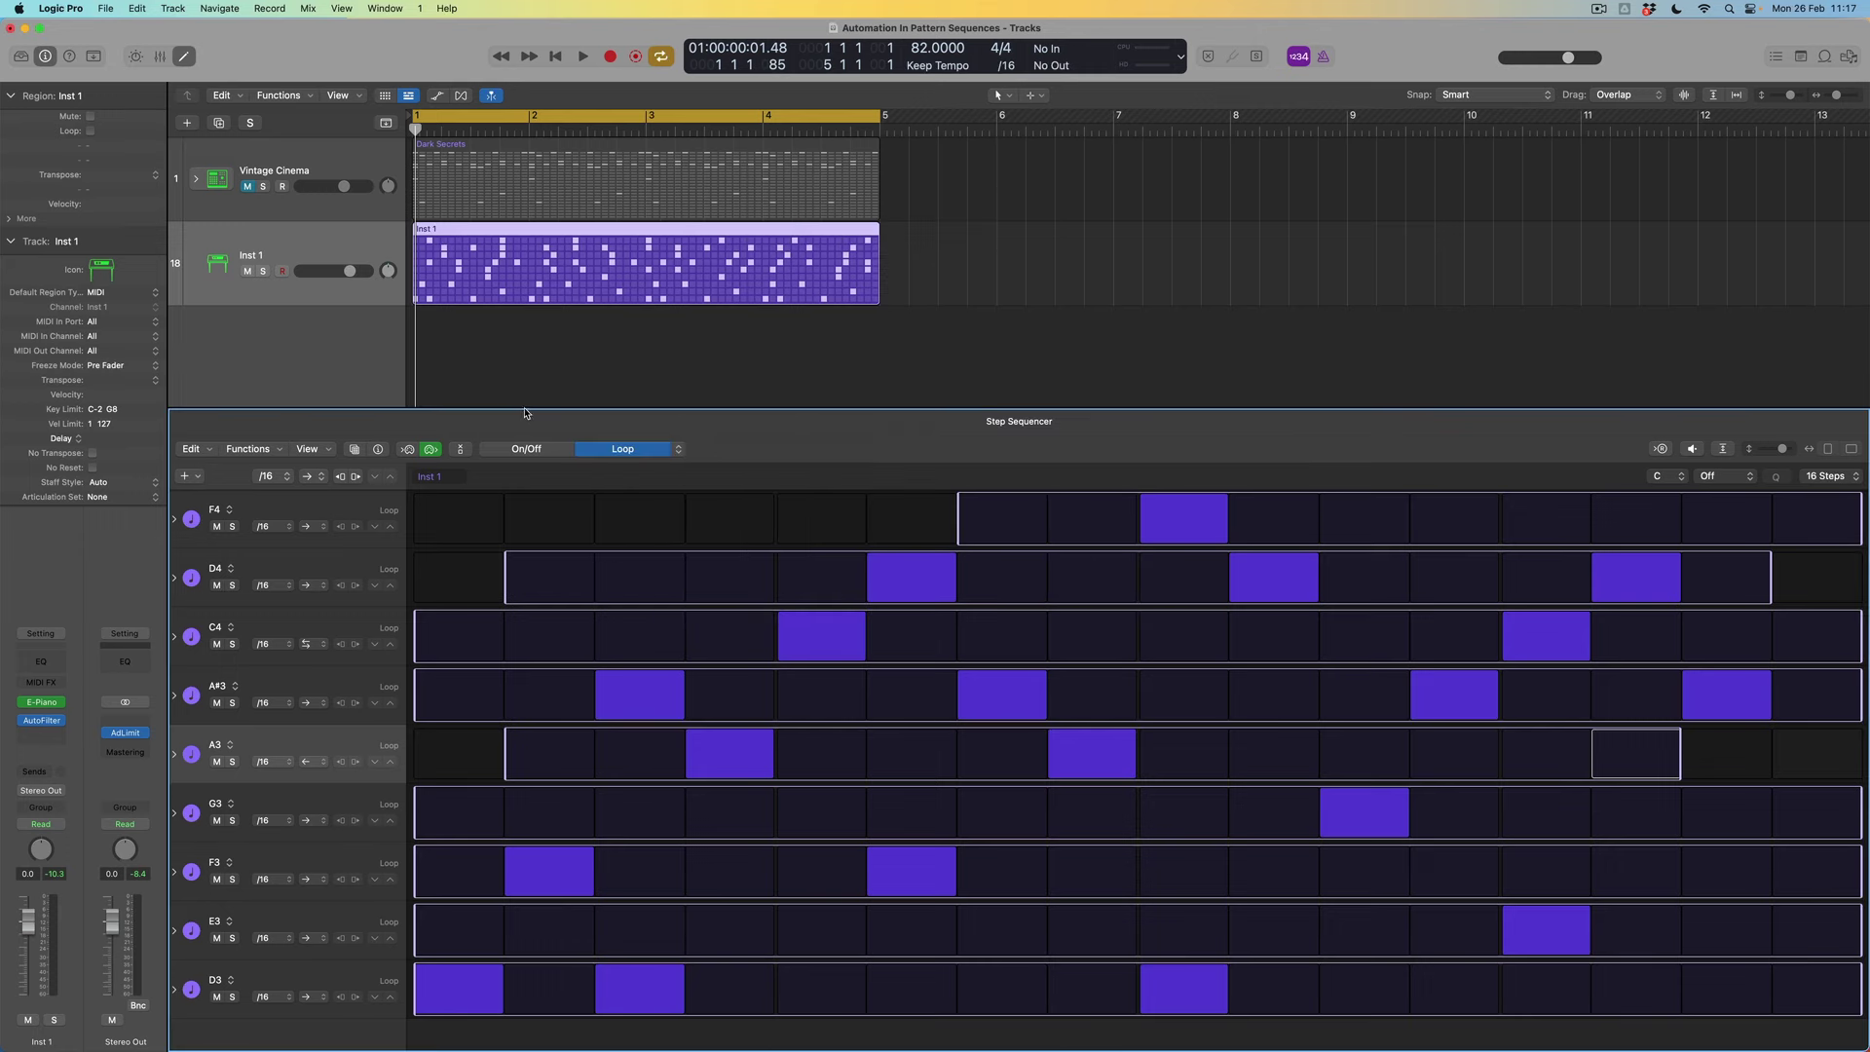
- Enlarge the Step Sequencer area and add an automation row for AutoFilter's Cutoff to the Inst 1 pattern
{"action": "left_click_drag", "start_coordinate": [526, 407], "coordinate": [534, 295]}
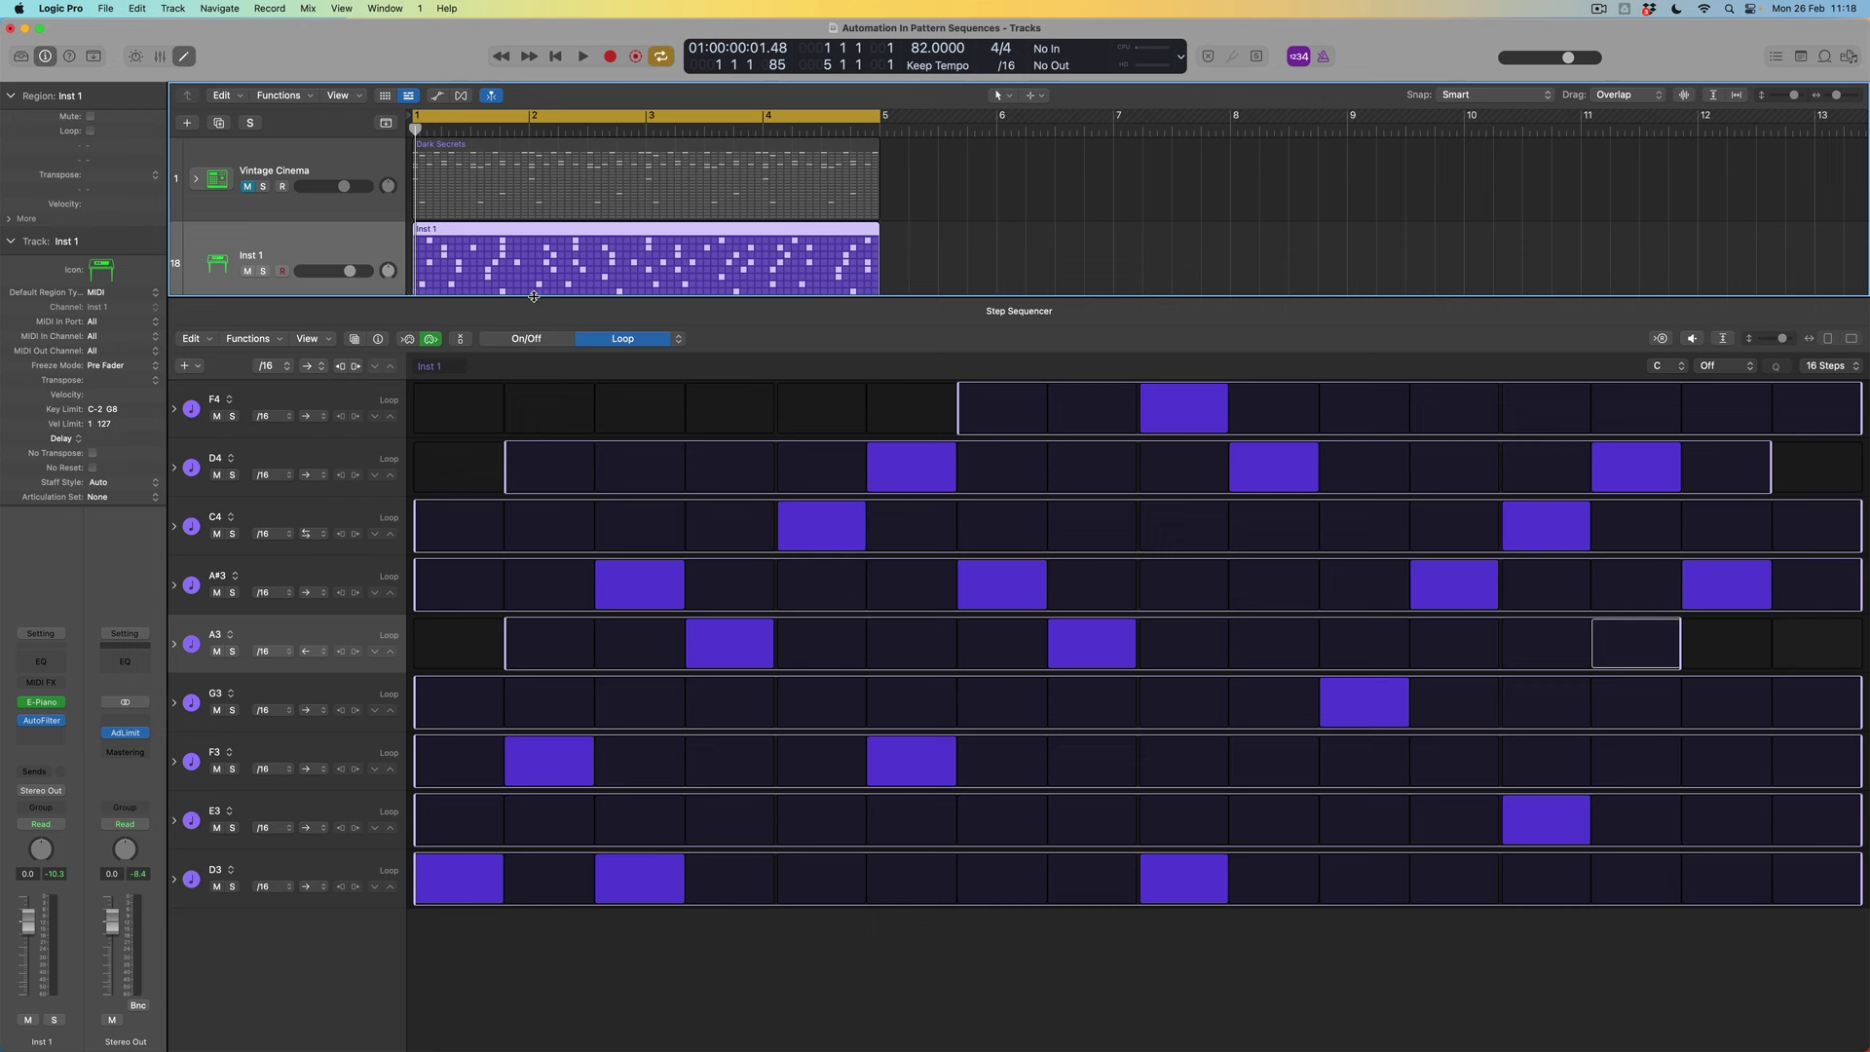
{"action": "left_click", "coordinate": [198, 366]}
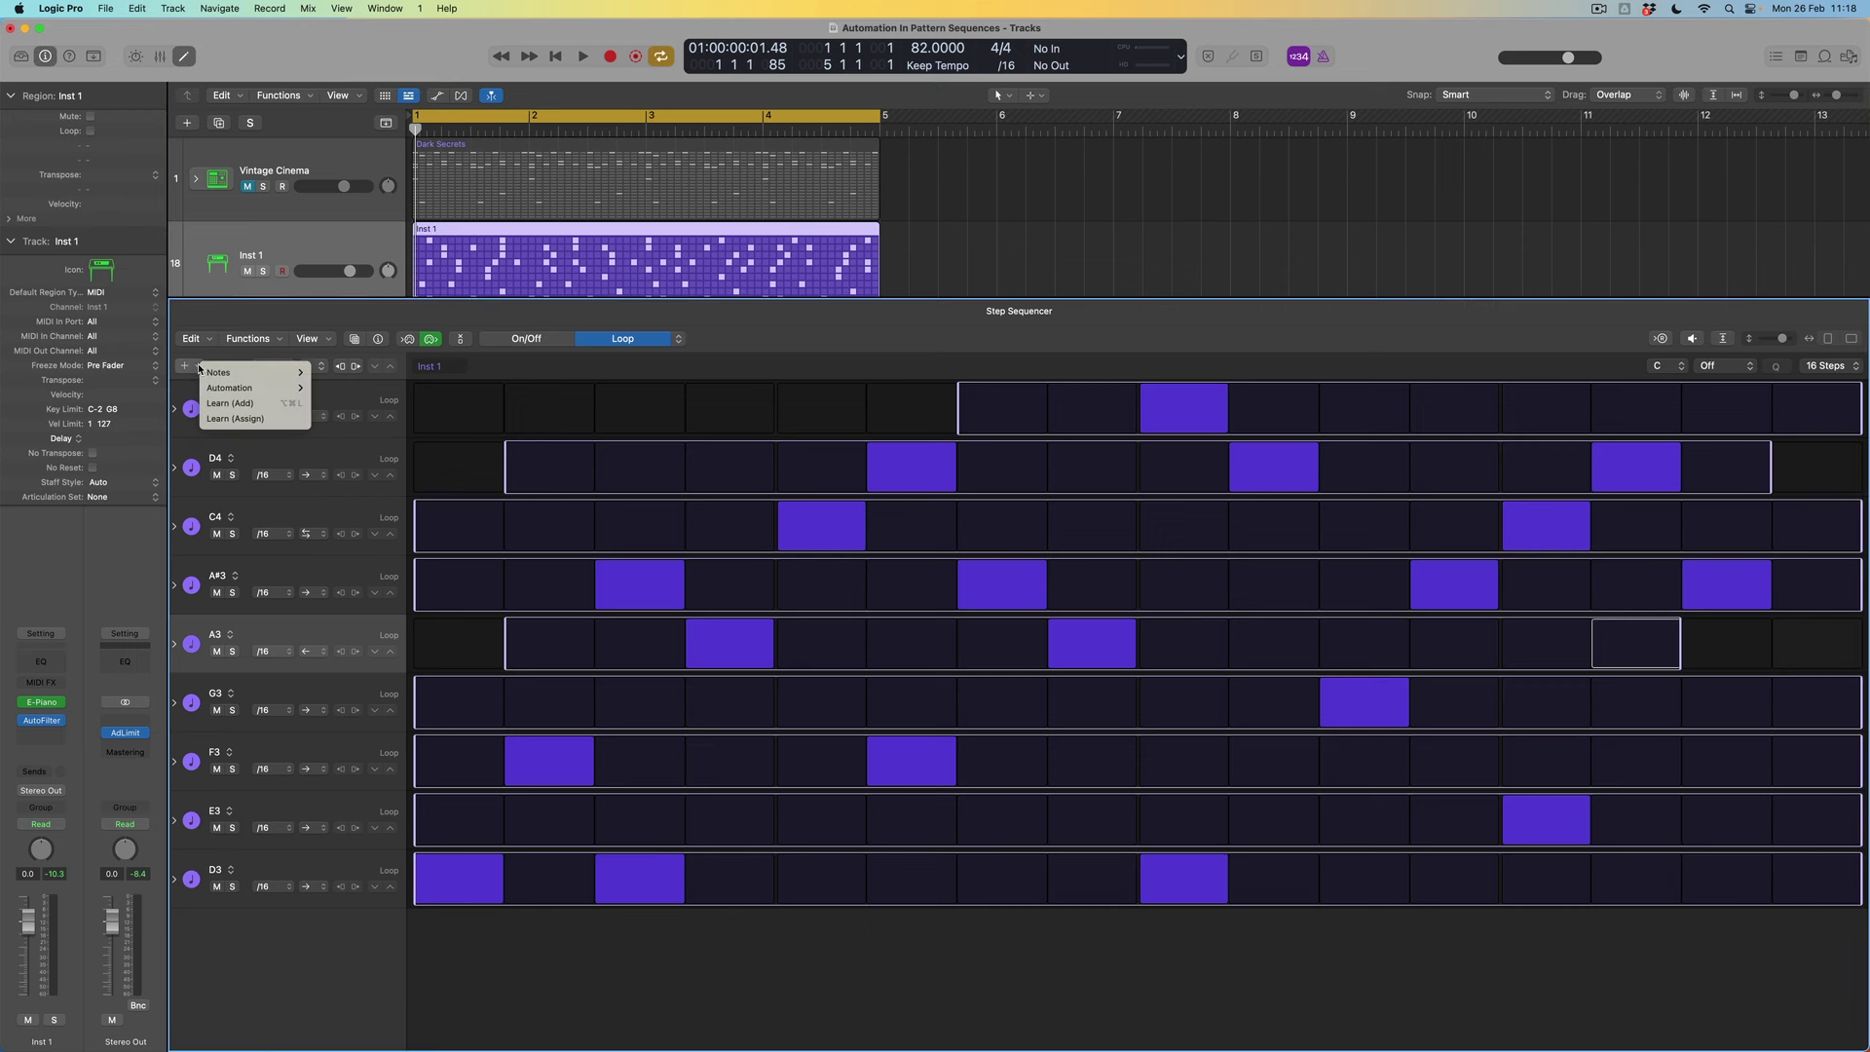
{"action": "mouse_move", "coordinate": [237, 374]}
{"action": "mouse_move", "coordinate": [245, 389]}
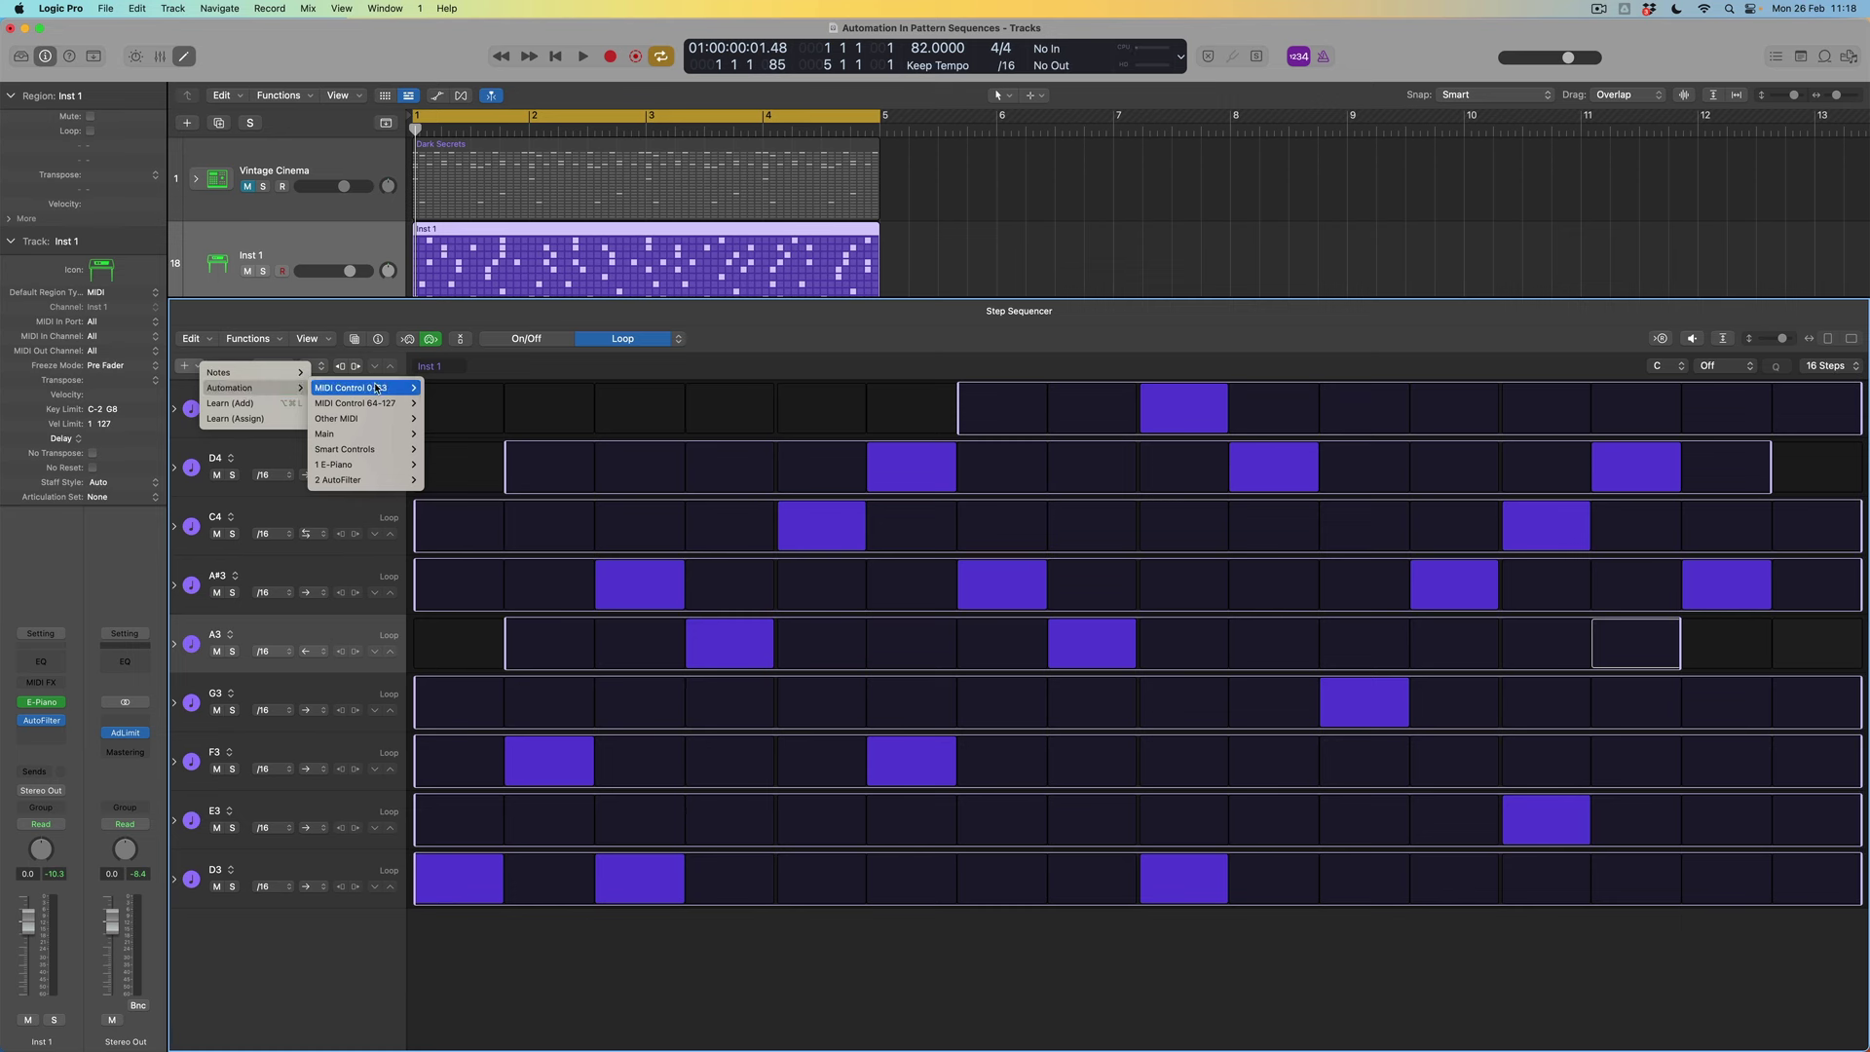
{"action": "mouse_move", "coordinate": [376, 387]}
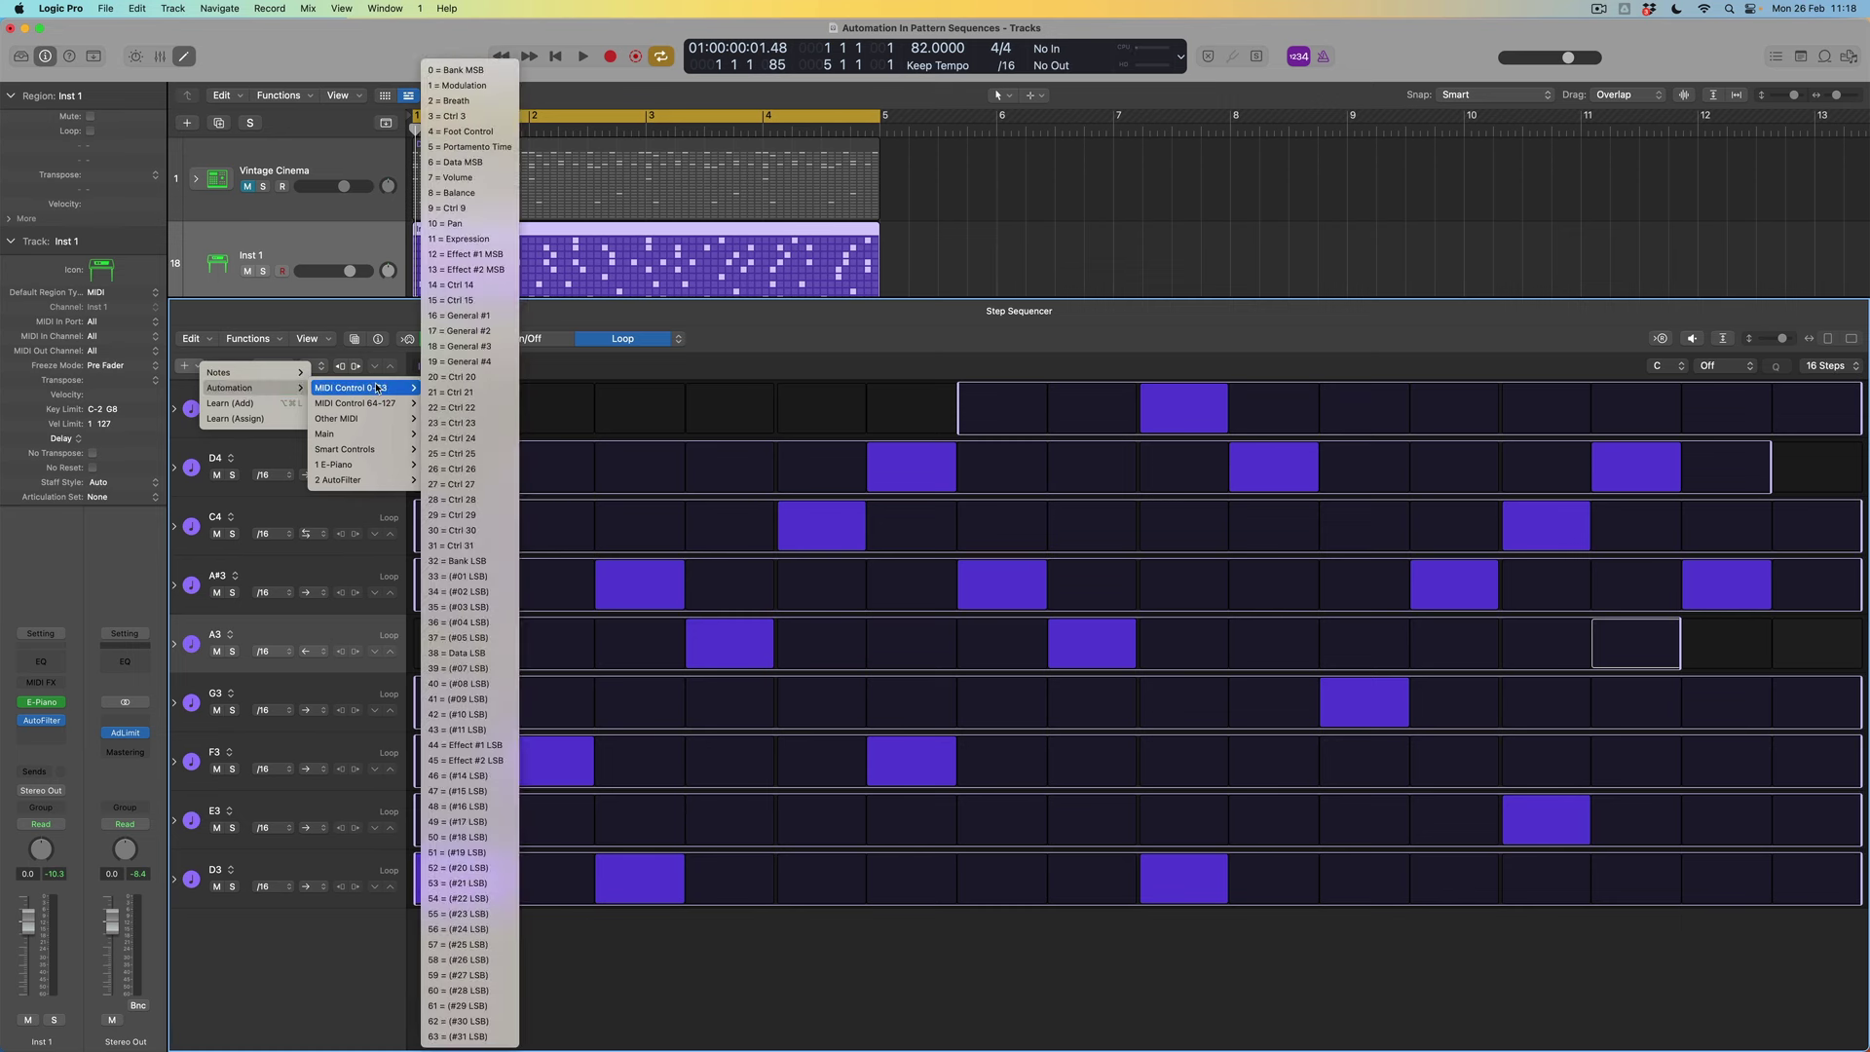
{"action": "mouse_move", "coordinate": [354, 450]}
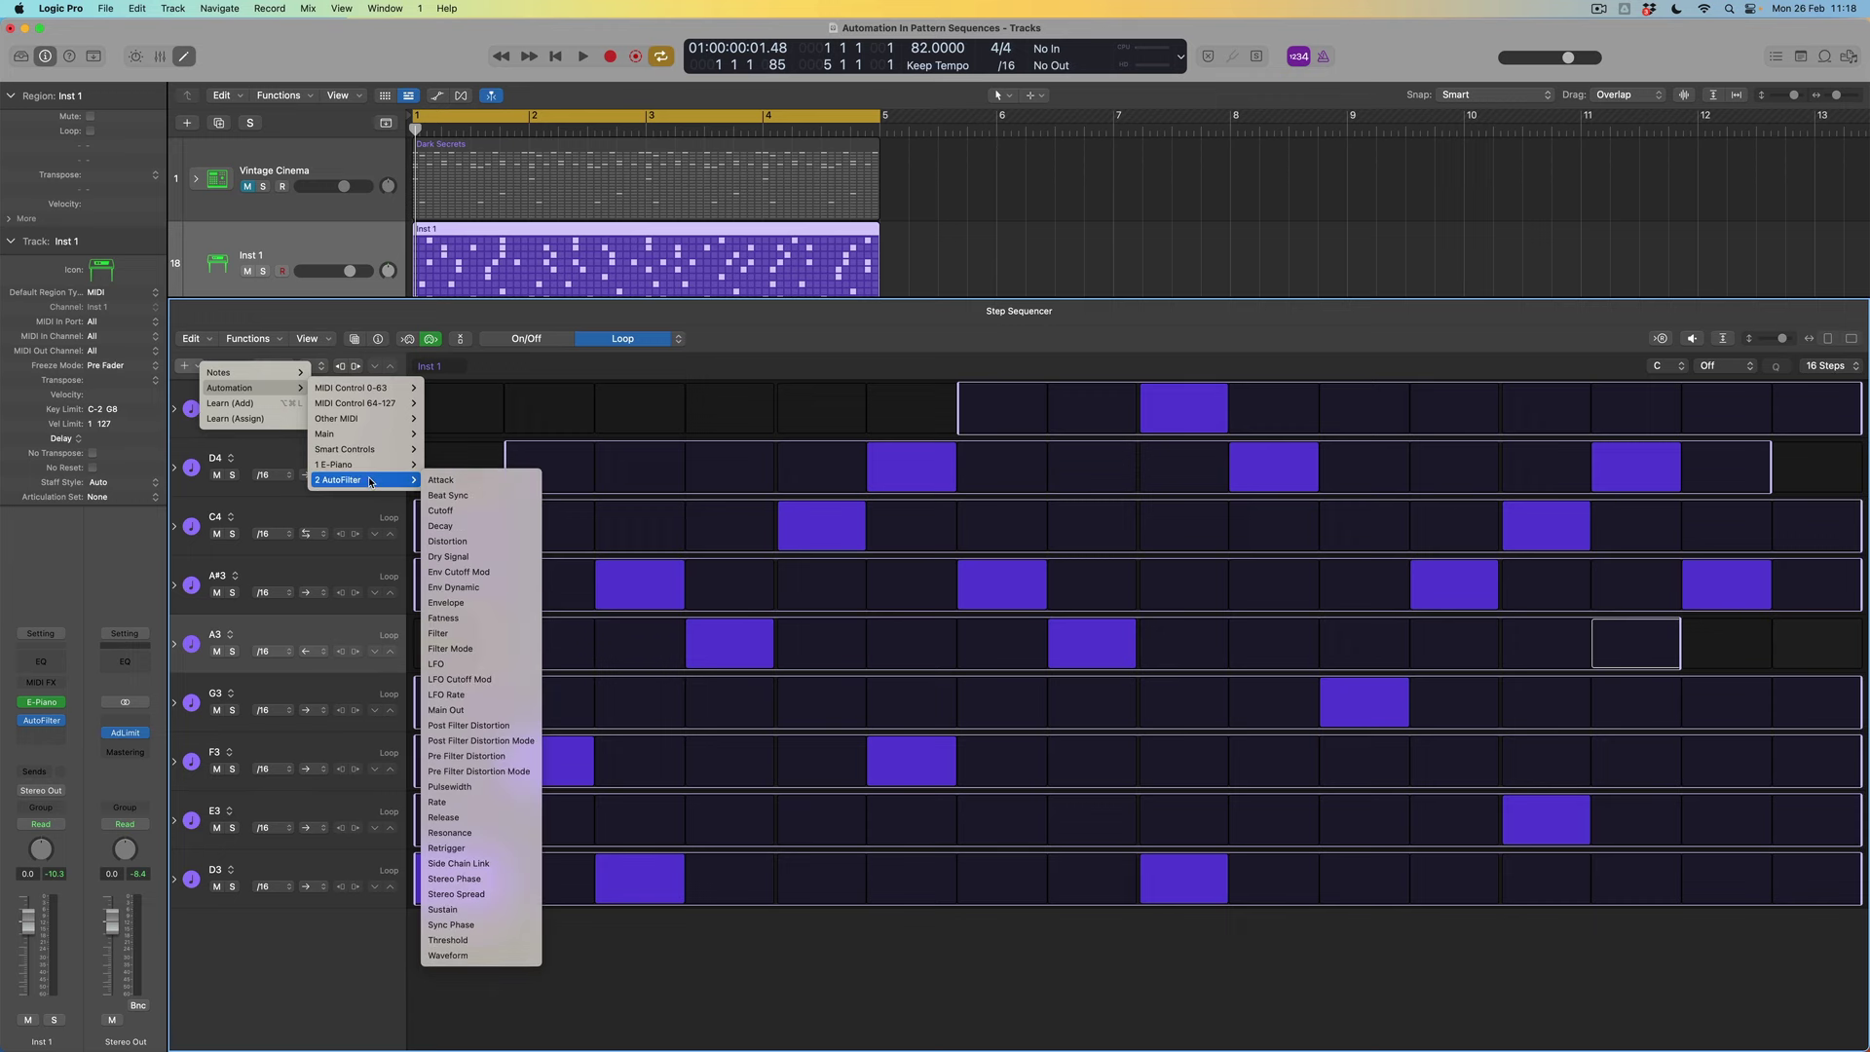
{"action": "left_click", "coordinate": [477, 513]}
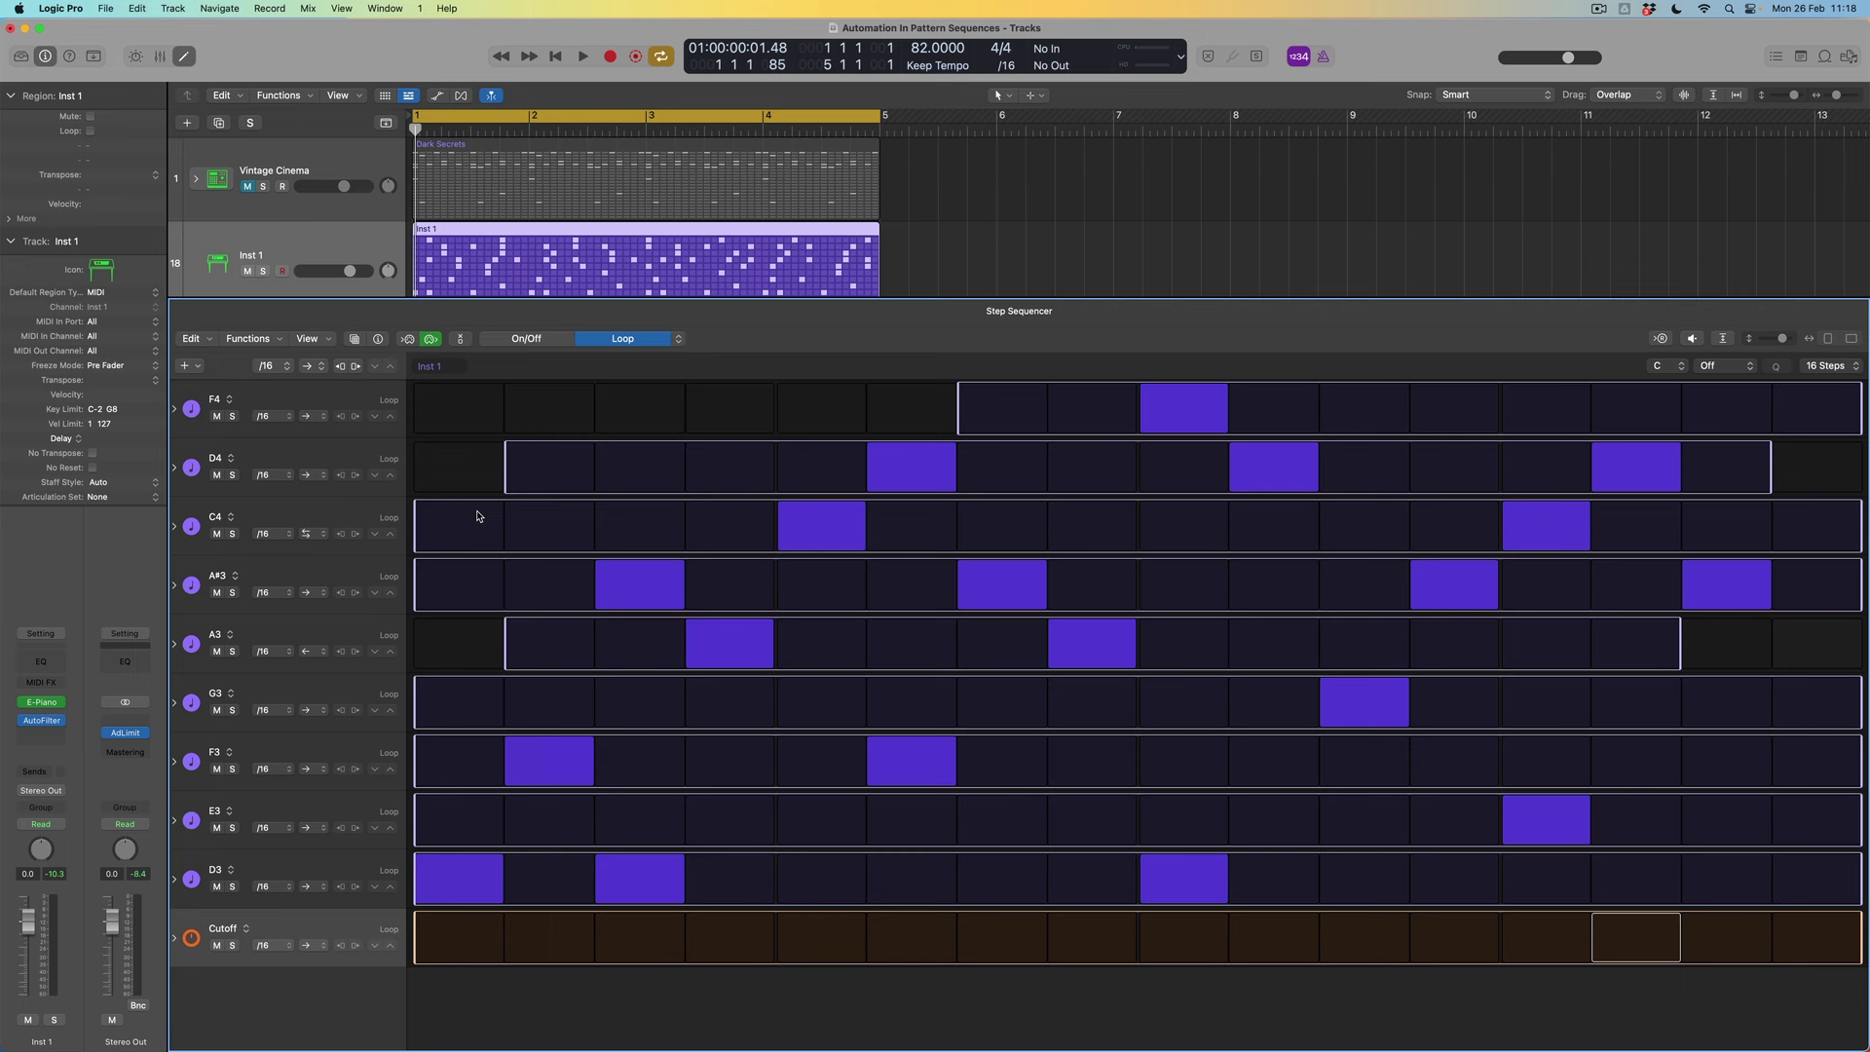
- Switch the Step Sequencer's edit mode to On/Off and activate all 16 steps of the Cutoff row
{"action": "left_click", "coordinate": [529, 340]}
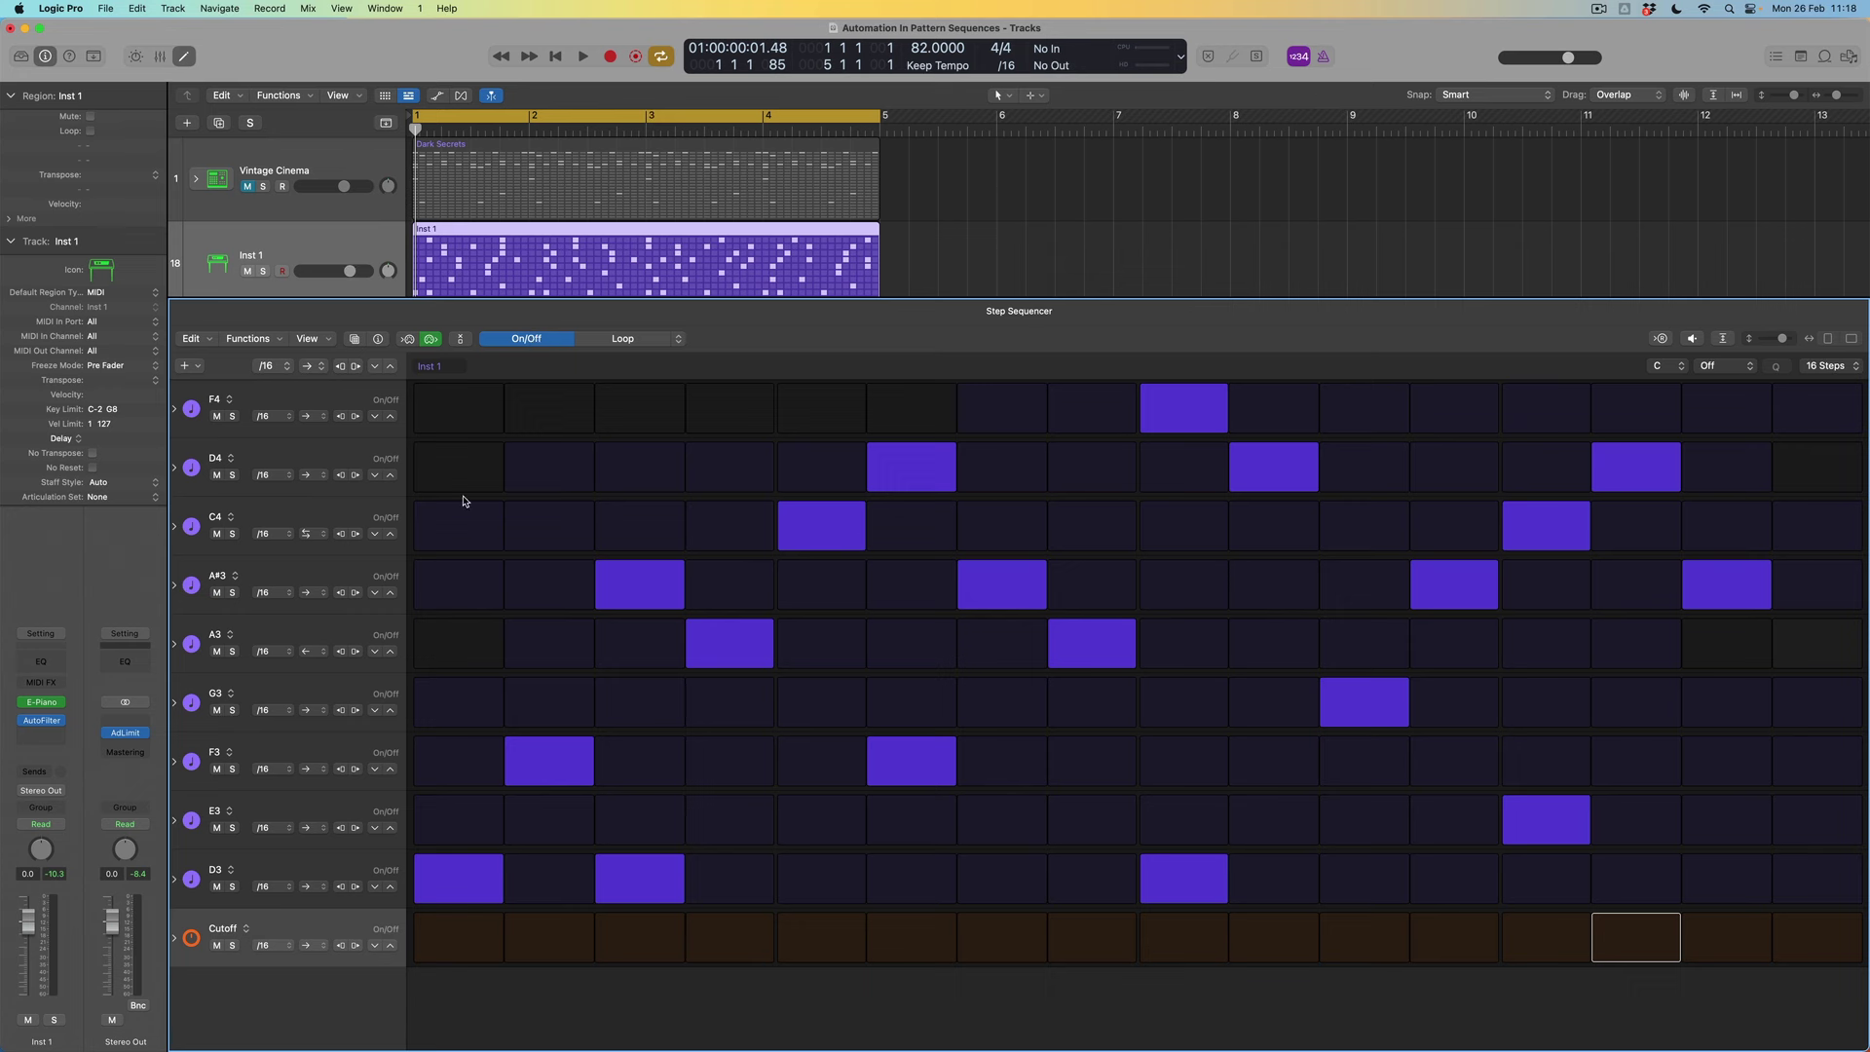
{"action": "left_click", "coordinate": [484, 929]}
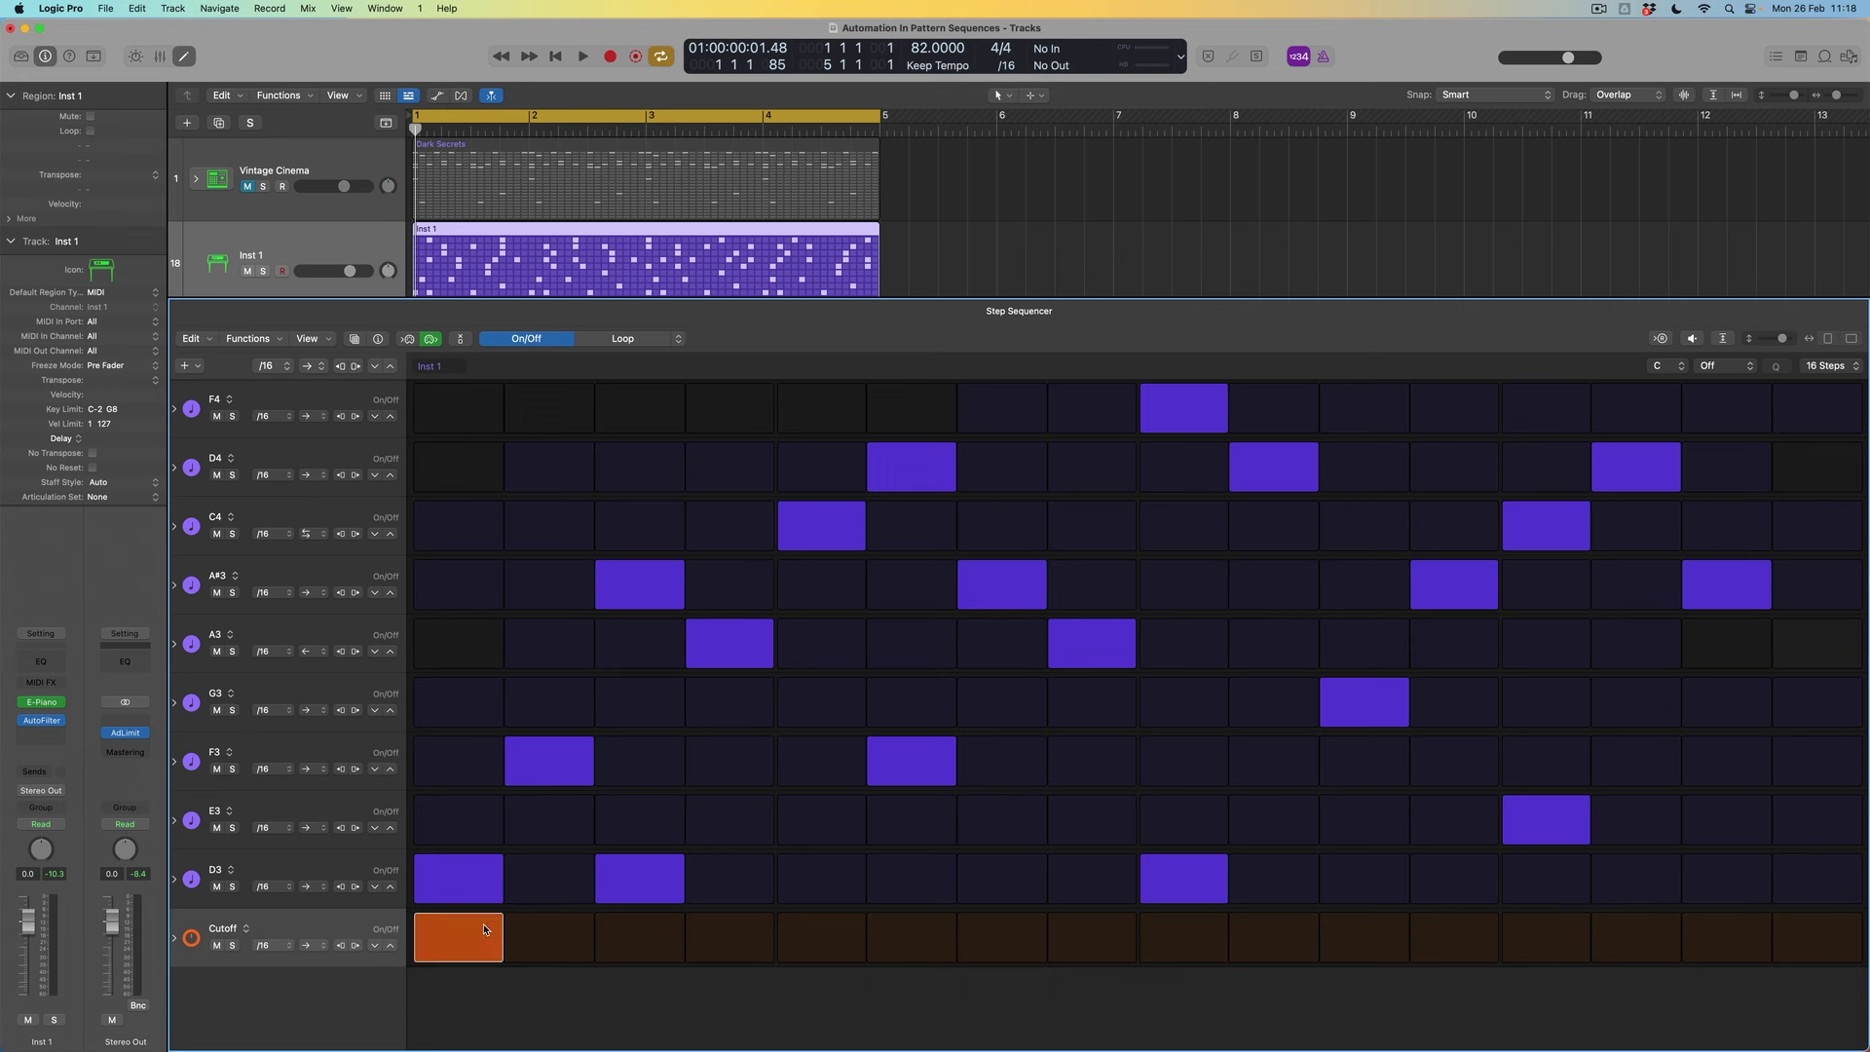
{"action": "left_click", "coordinate": [1180, 931]}
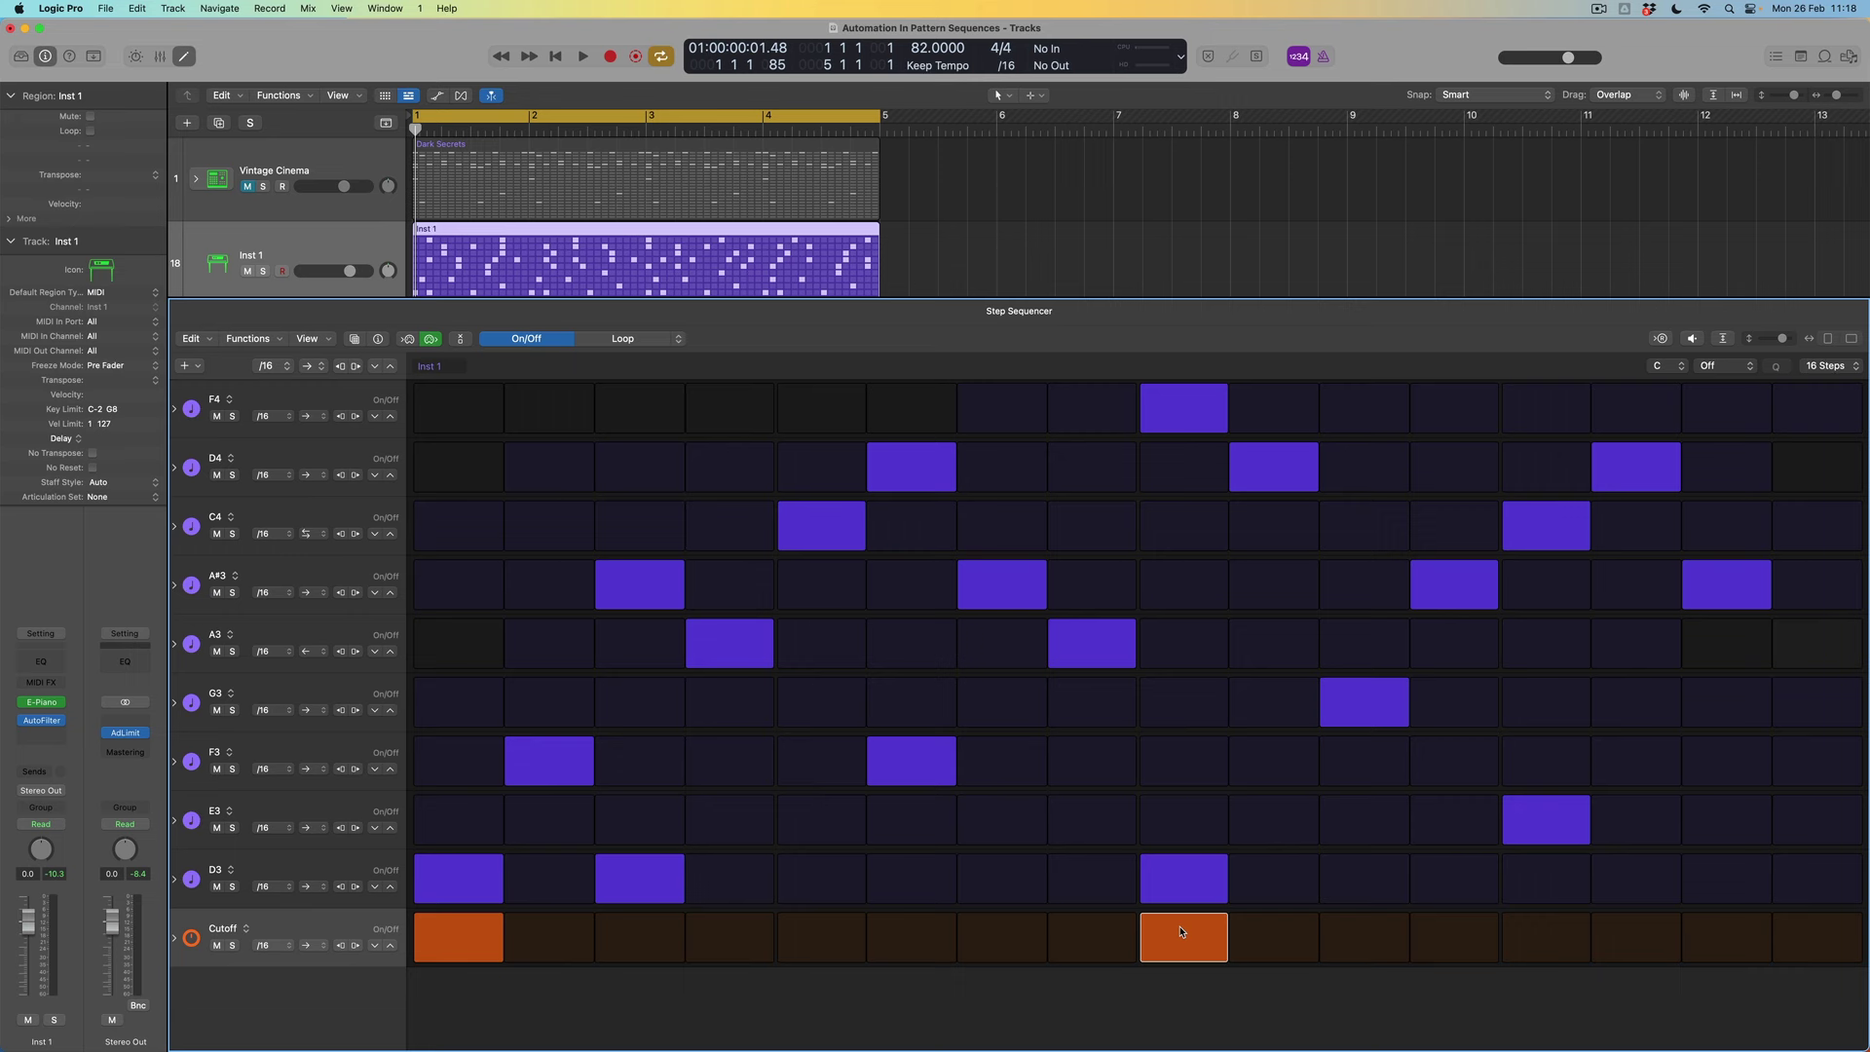
{"action": "mouse_move", "coordinate": [526, 935]}
{"action": "left_mouse_down"}
{"action": "mouse_move", "coordinate": [1125, 959]}
{"action": "mouse_move", "coordinate": [1809, 946]}
{"action": "left_mouse_up"}
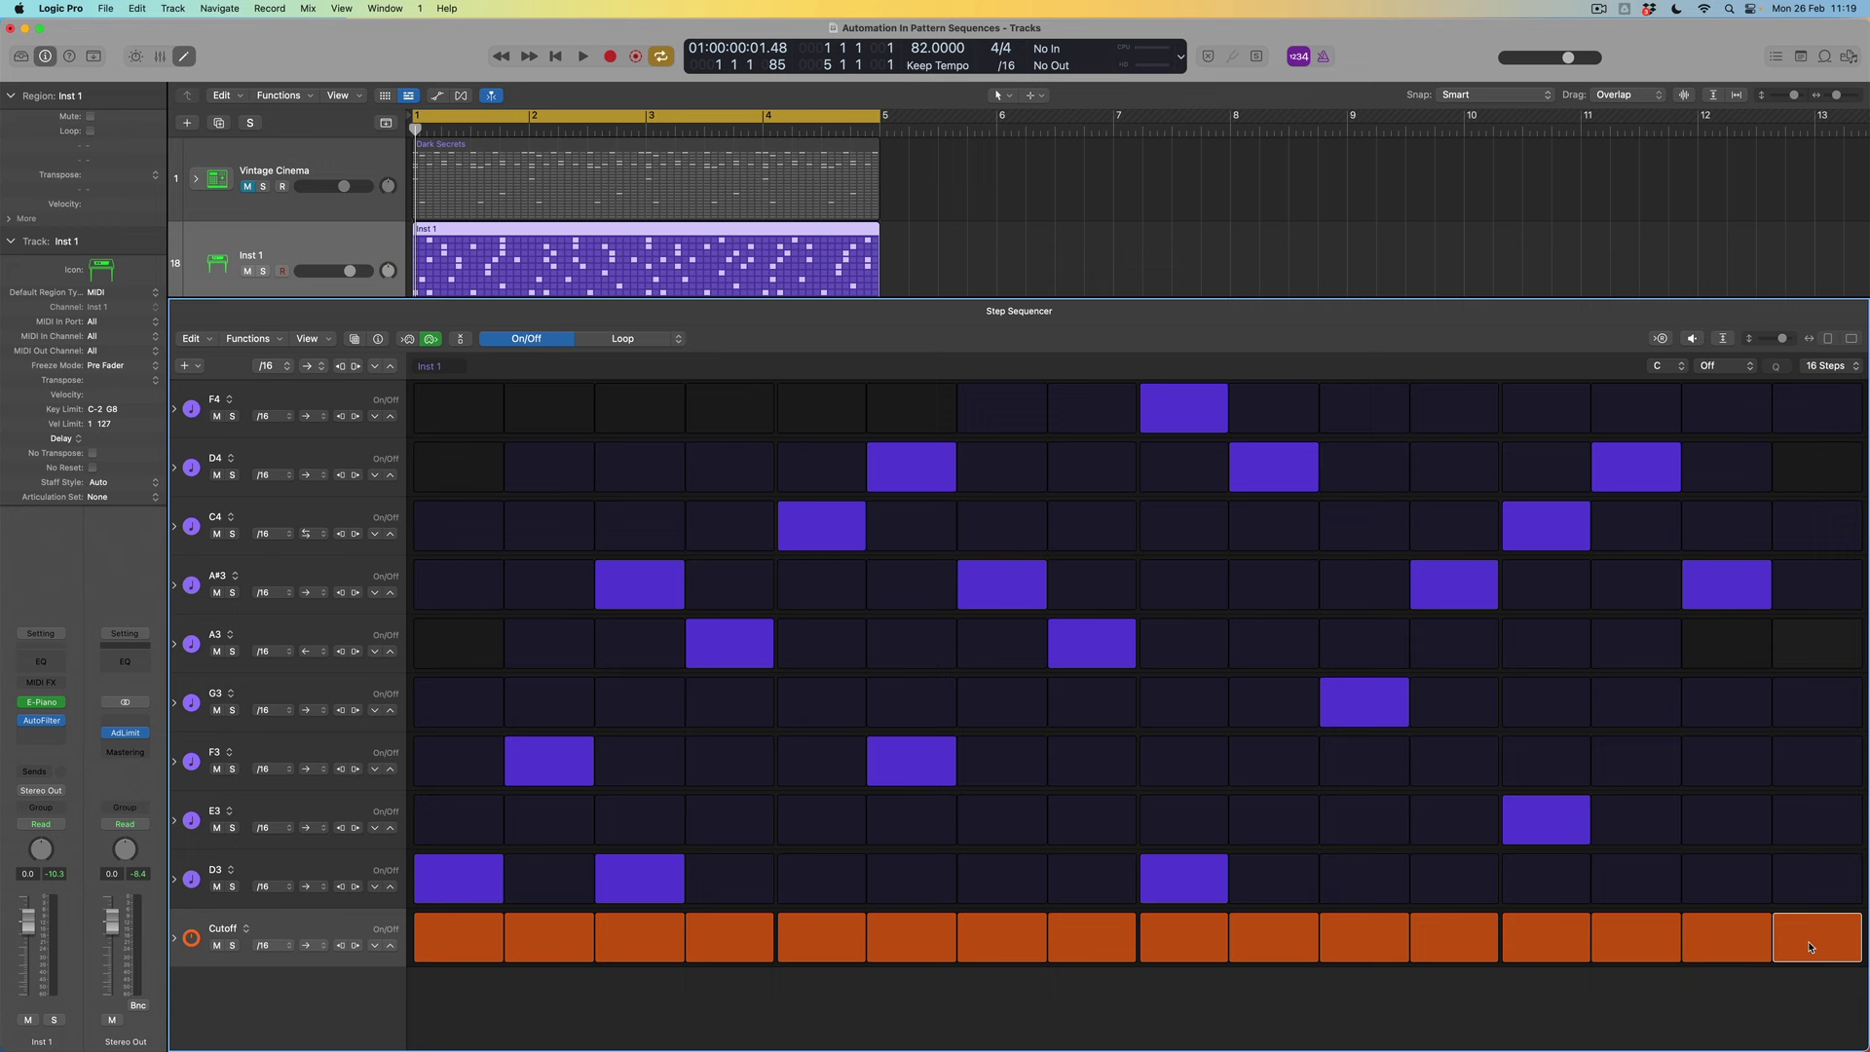
- In Velocity / Value mode, vary the Cutoff row's step values between about 35% and 85%, and audition them with AutoFilter open
{"action": "left_click", "coordinate": [678, 339]}
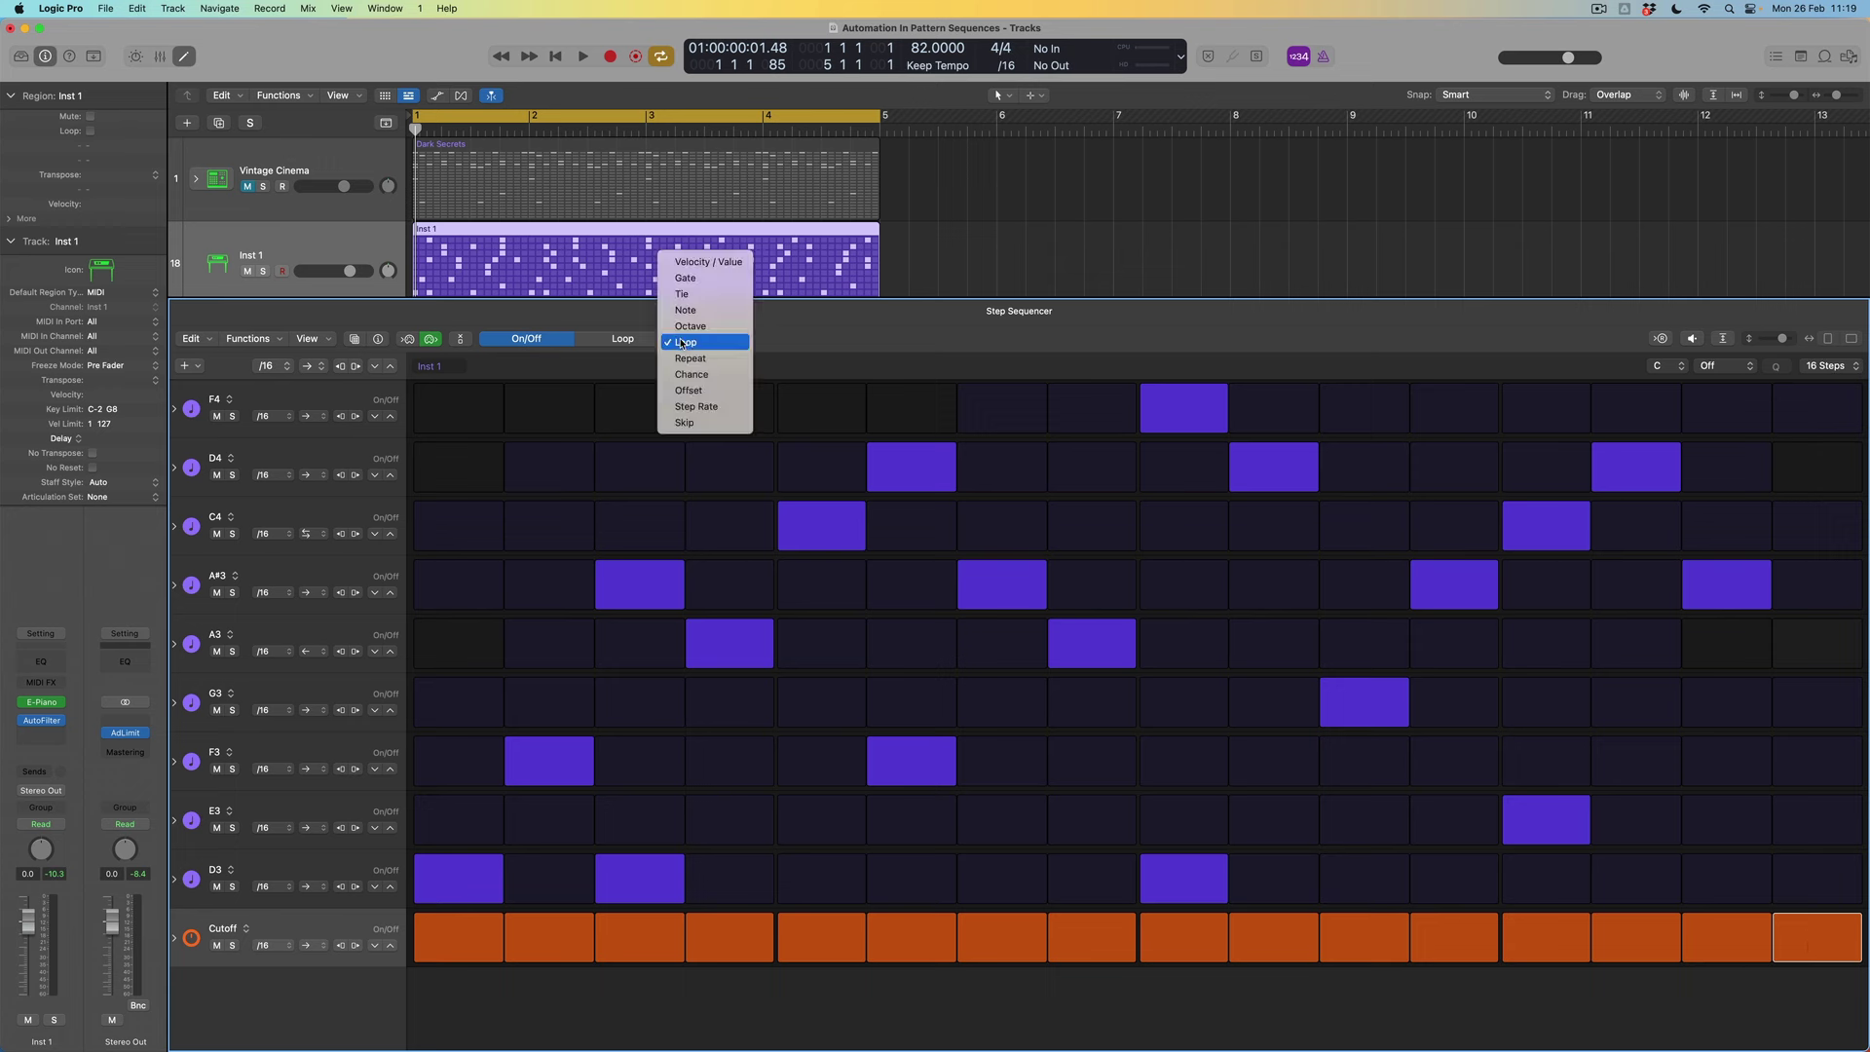
{"action": "left_click", "coordinate": [733, 264]}
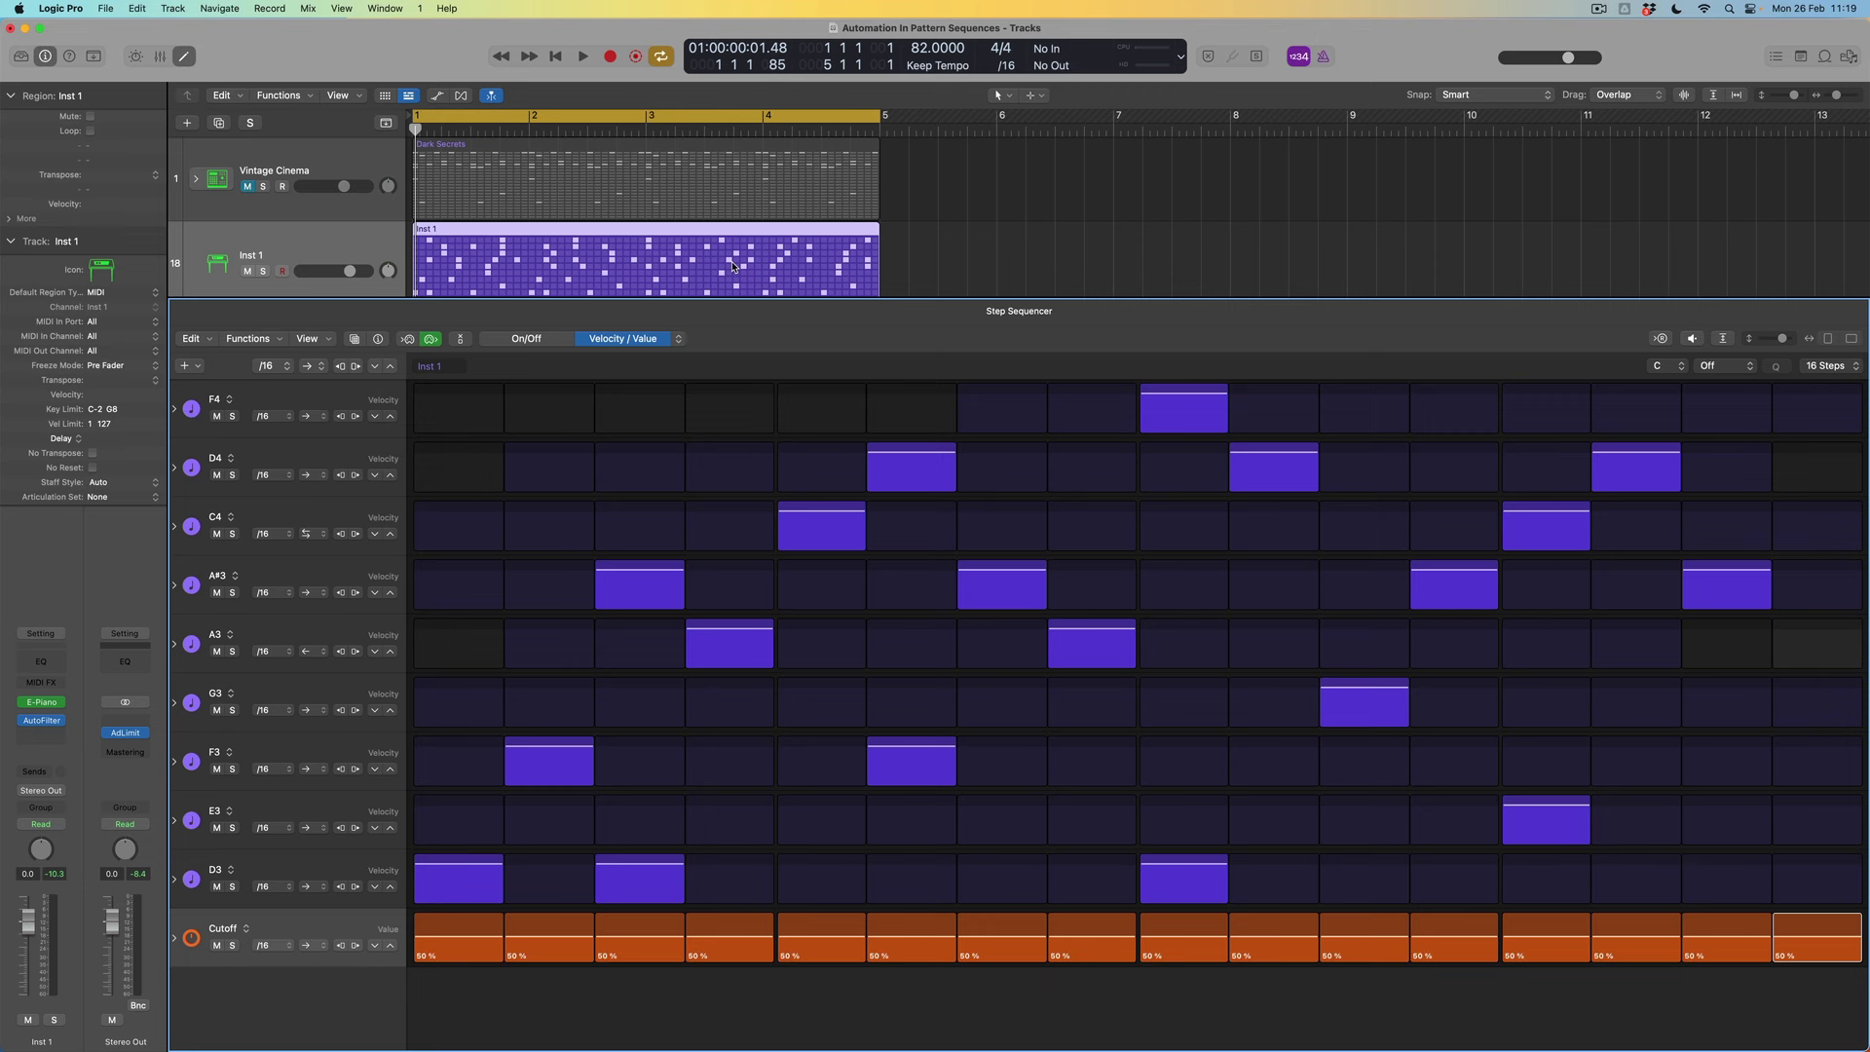
{"action": "mouse_move", "coordinate": [460, 944]}
{"action": "left_mouse_down"}
{"action": "mouse_move", "coordinate": [560, 955]}
{"action": "mouse_move", "coordinate": [642, 957]}
{"action": "mouse_move", "coordinate": [643, 933]}
{"action": "mouse_move", "coordinate": [949, 953]}
{"action": "mouse_move", "coordinate": [1007, 931]}
{"action": "mouse_move", "coordinate": [1186, 935]}
{"action": "mouse_move", "coordinate": [1182, 918]}
{"action": "mouse_move", "coordinate": [1452, 948]}
{"action": "mouse_move", "coordinate": [1534, 925]}
{"action": "mouse_move", "coordinate": [1825, 947]}
{"action": "left_mouse_up"}
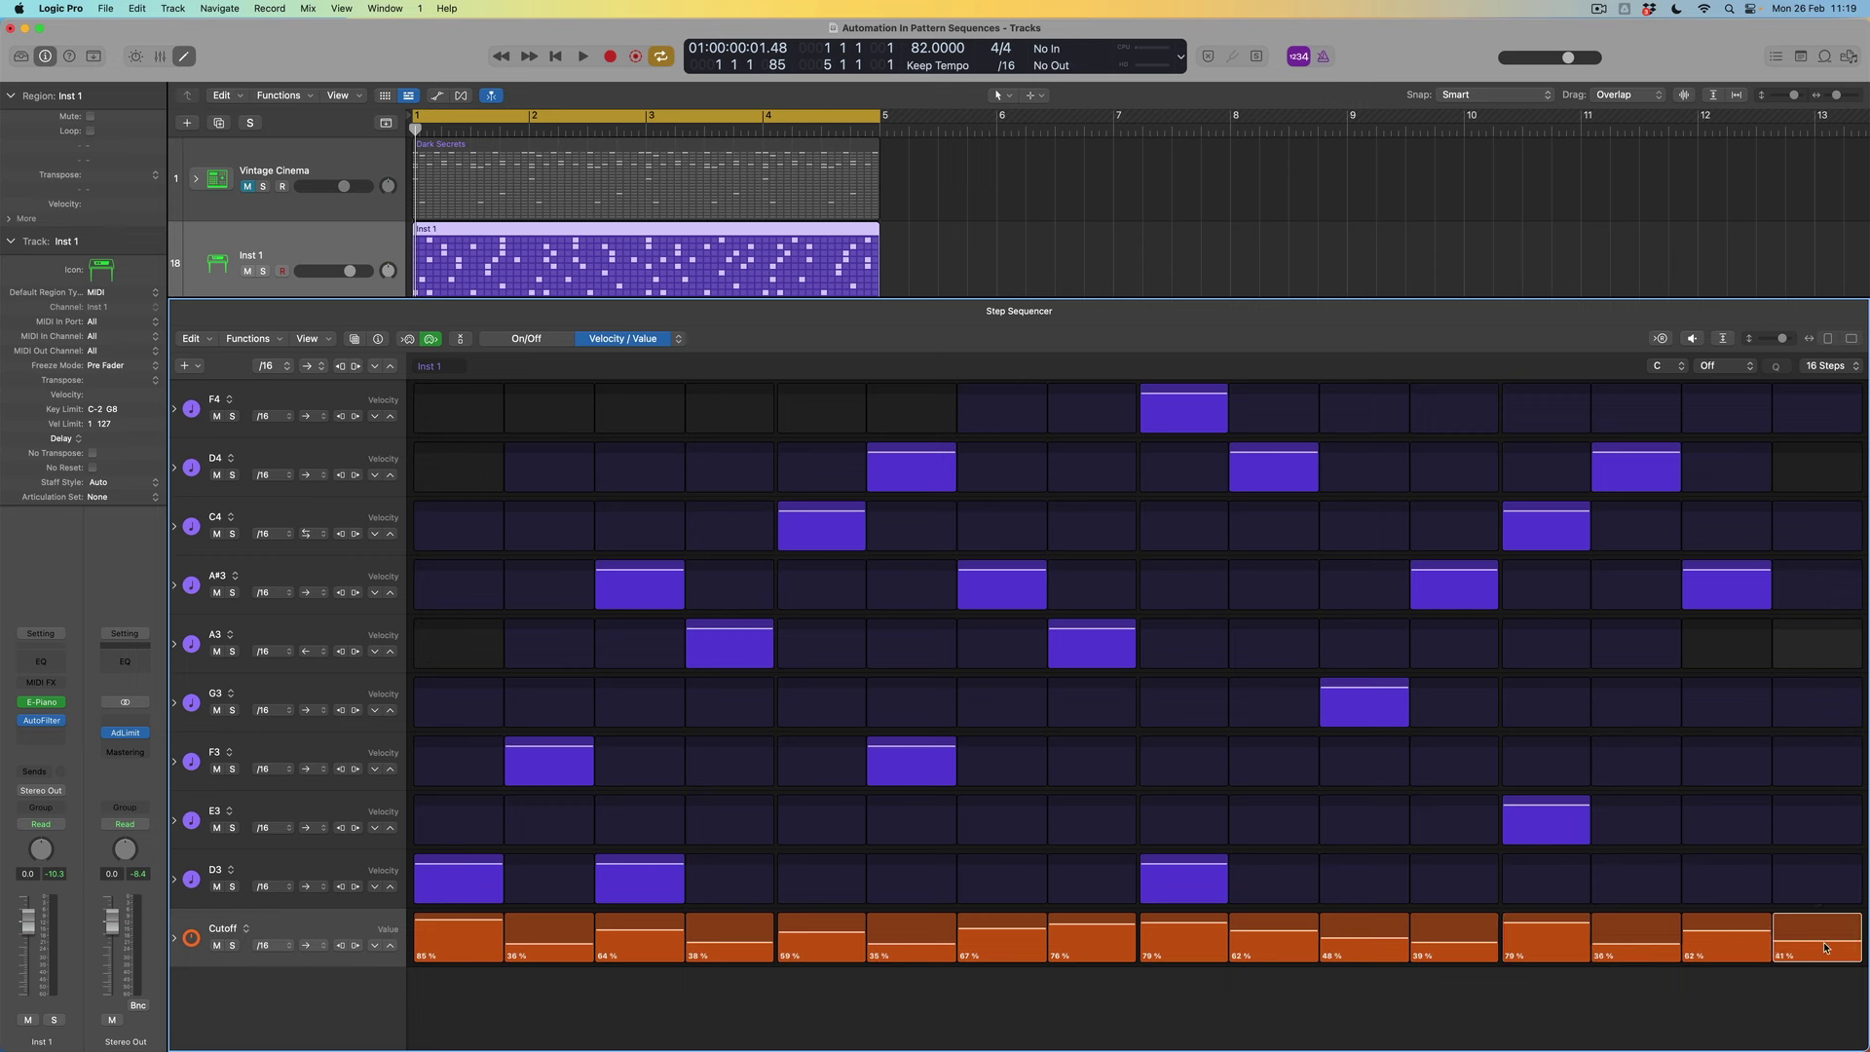
{"action": "left_click", "coordinate": [44, 722]}
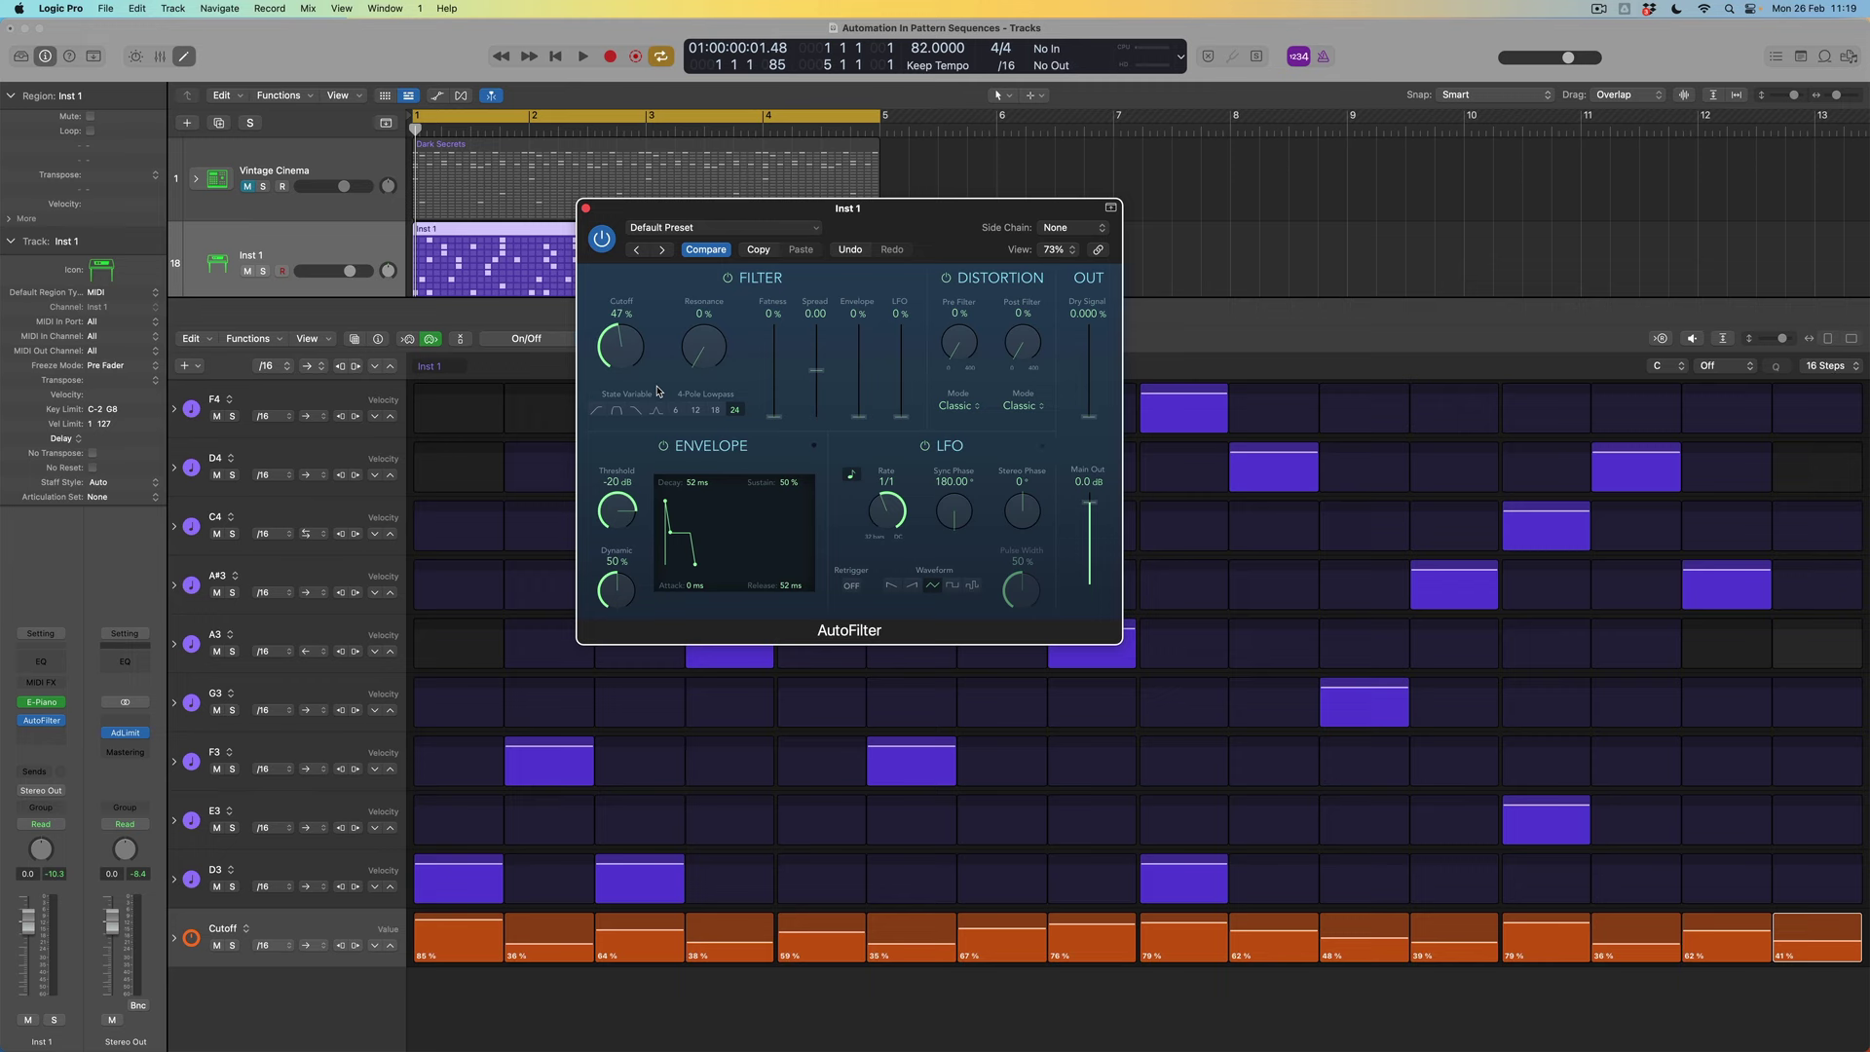
{"action": "key", "text": "space"}
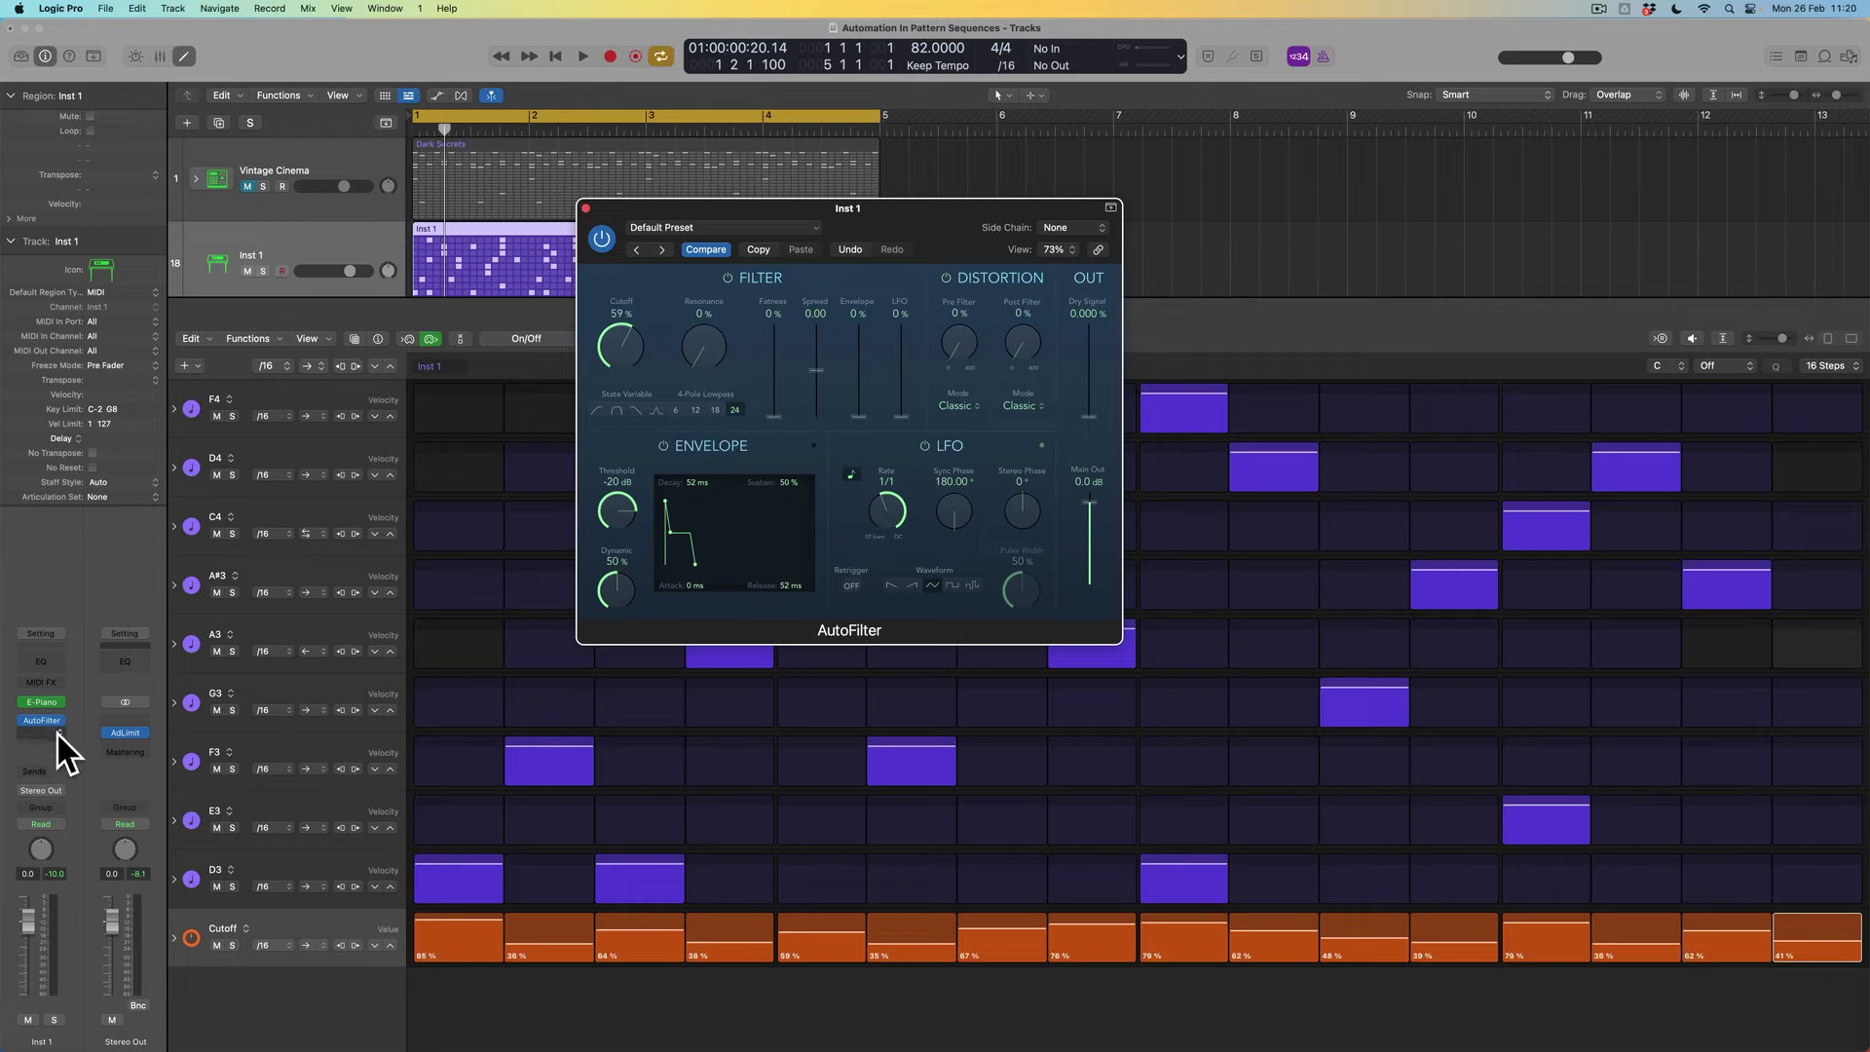
- Insert a stereo ChromaVerb reverb after AutoFilter on the Inst 1 channel strip
{"action": "left_click", "coordinate": [57, 734]}
{"action": "mouse_move", "coordinate": [53, 738]}
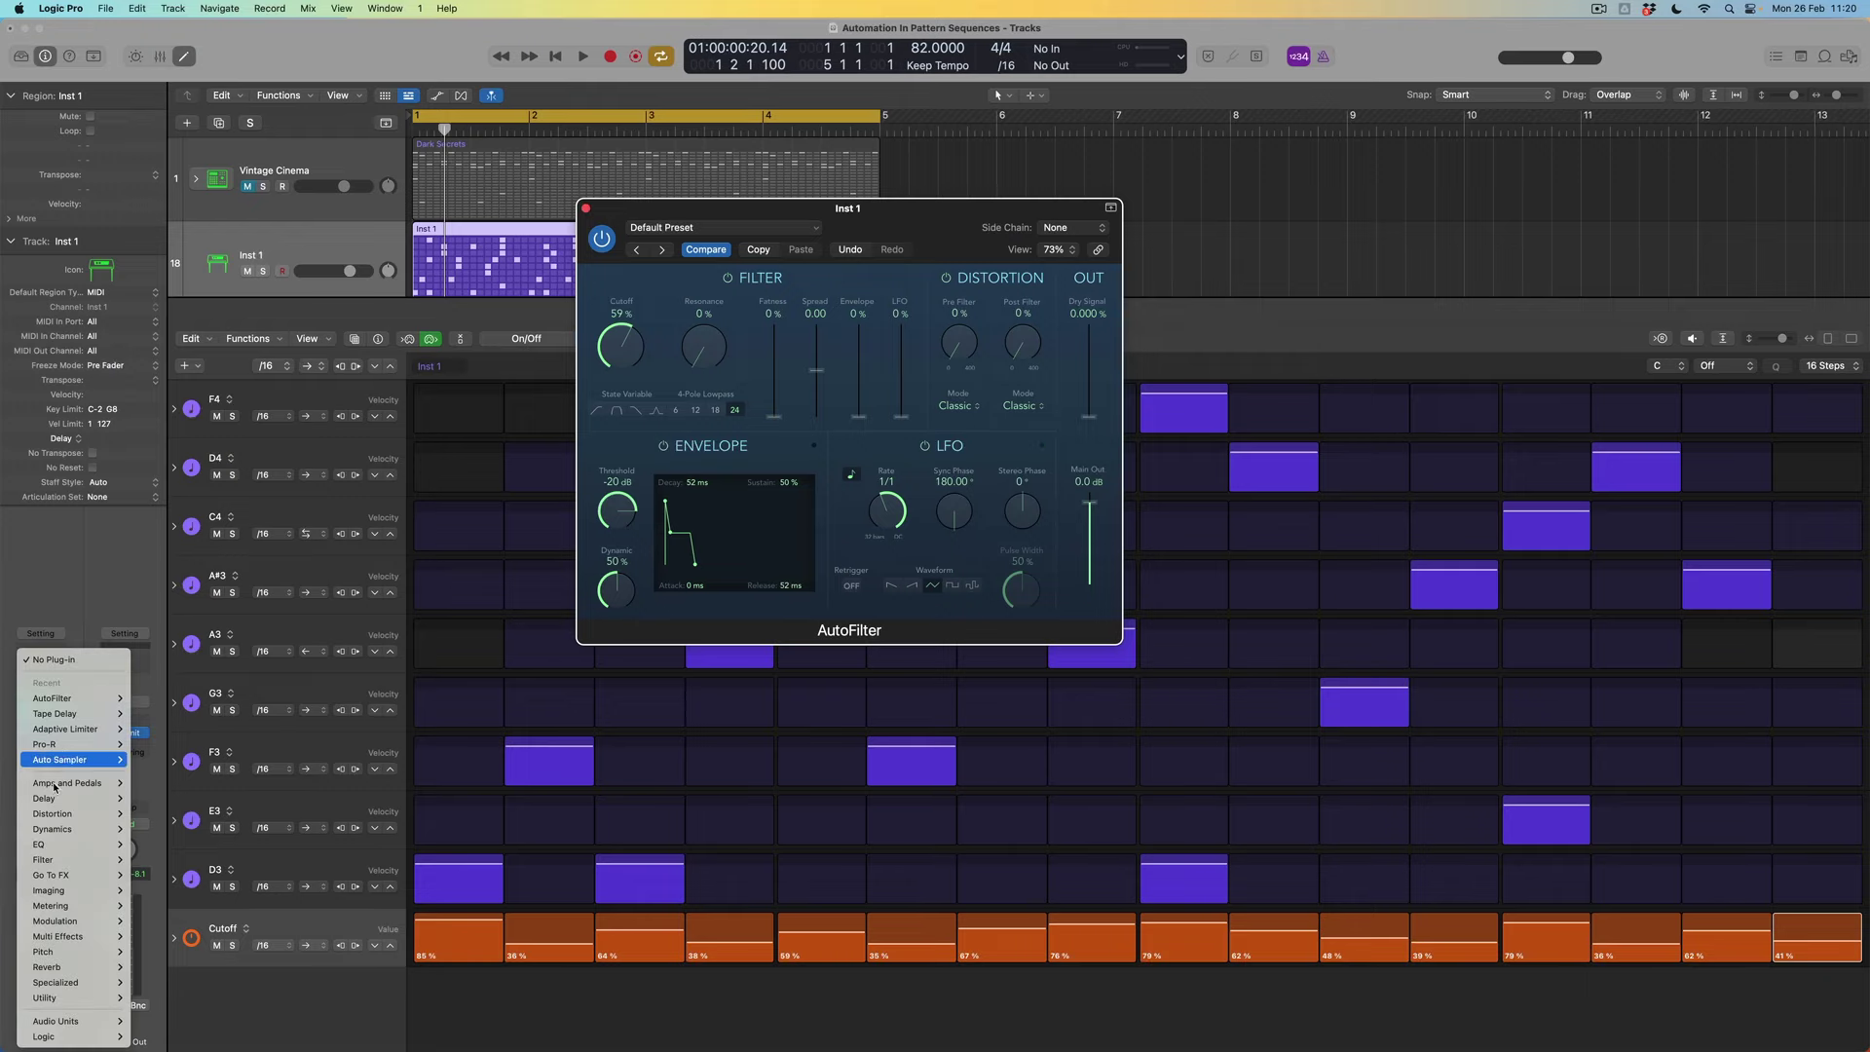
{"action": "mouse_move", "coordinate": [109, 970]}
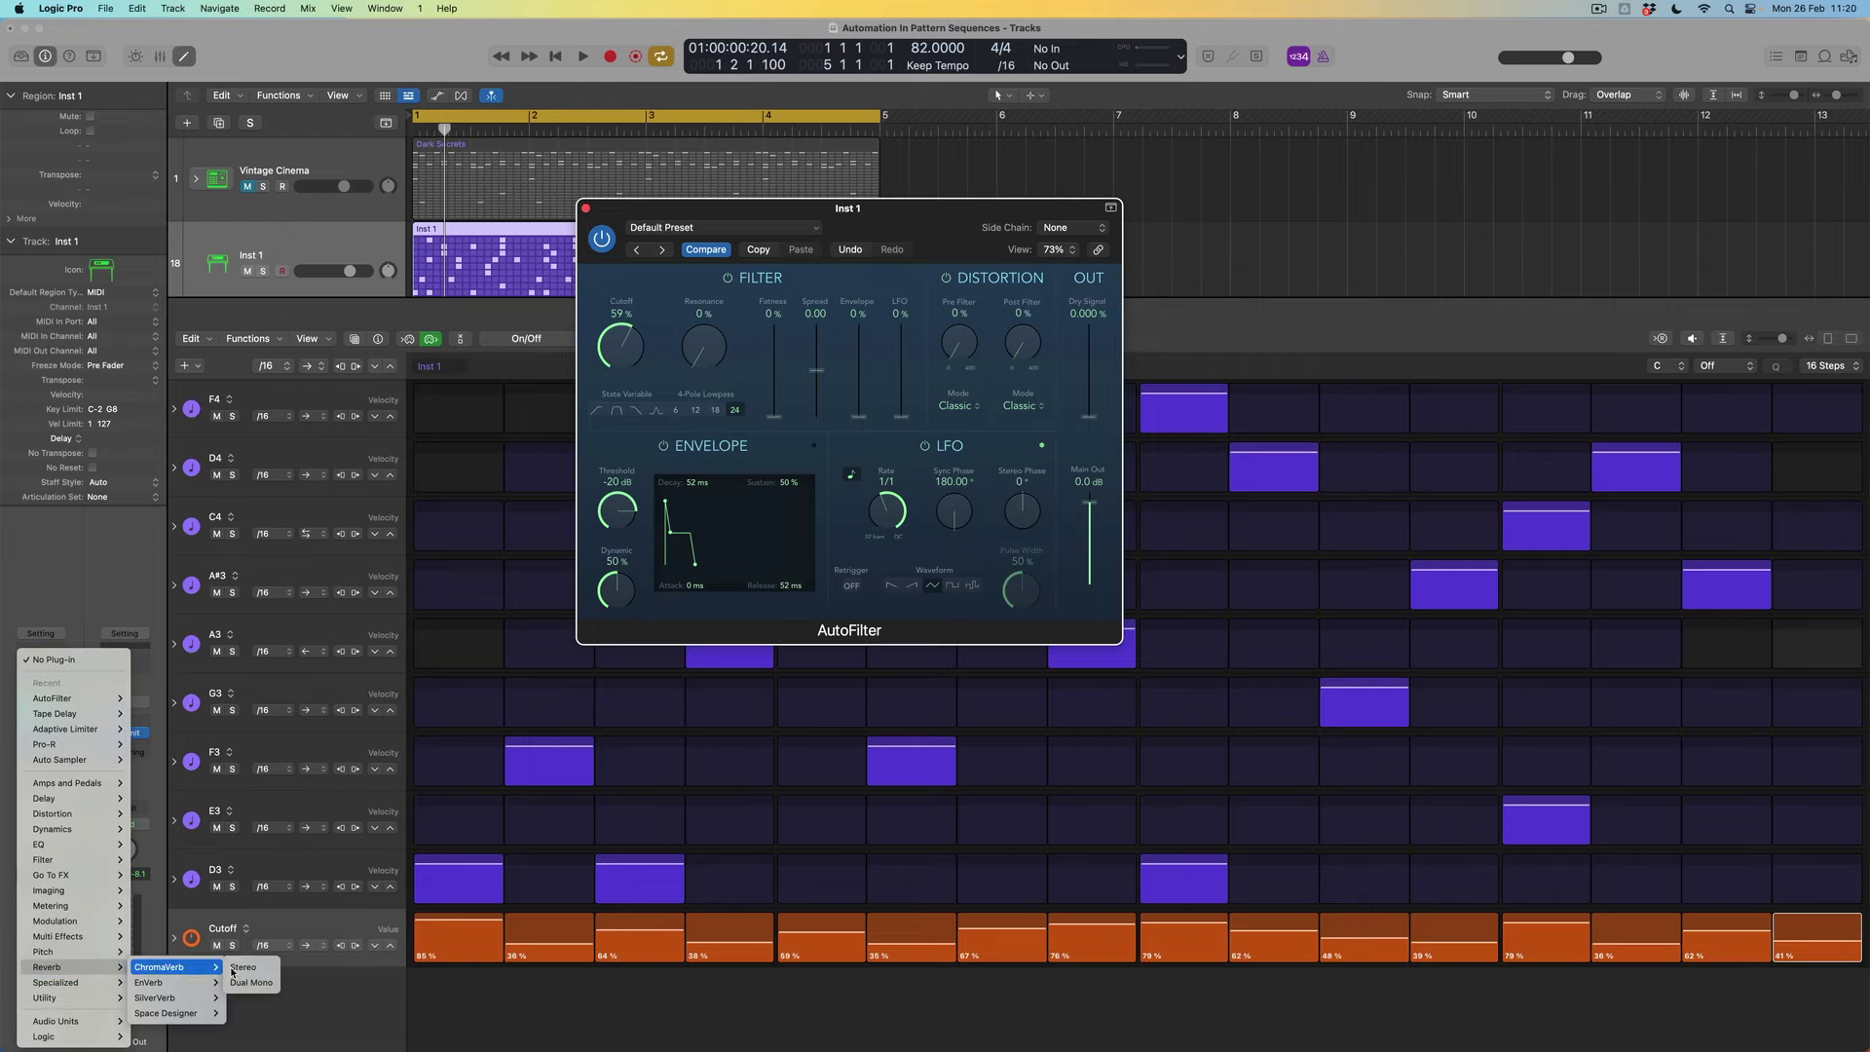
{"action": "left_click", "coordinate": [246, 972]}
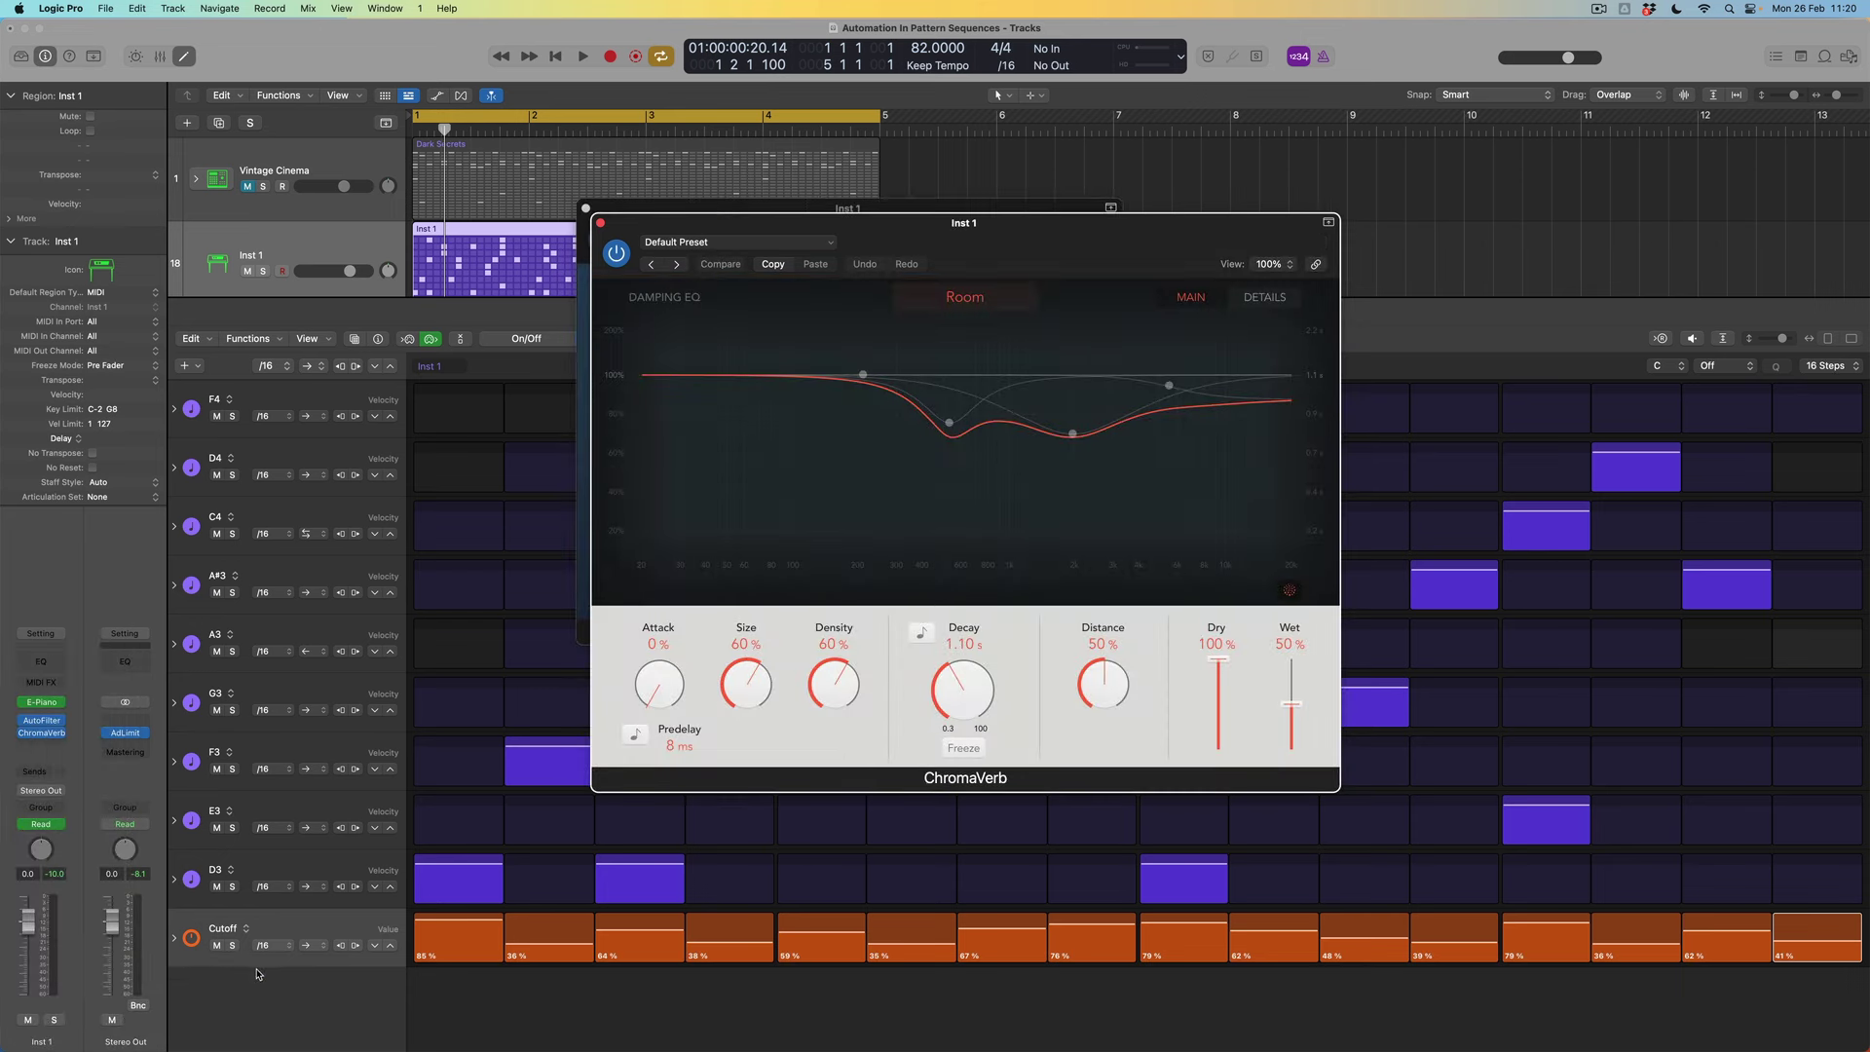
- Set ChromaVerb to the Smooth Space room type with a 4.10 s decay and a lower Wet level, and close the plug-in windows
{"action": "left_click", "coordinate": [978, 295]}
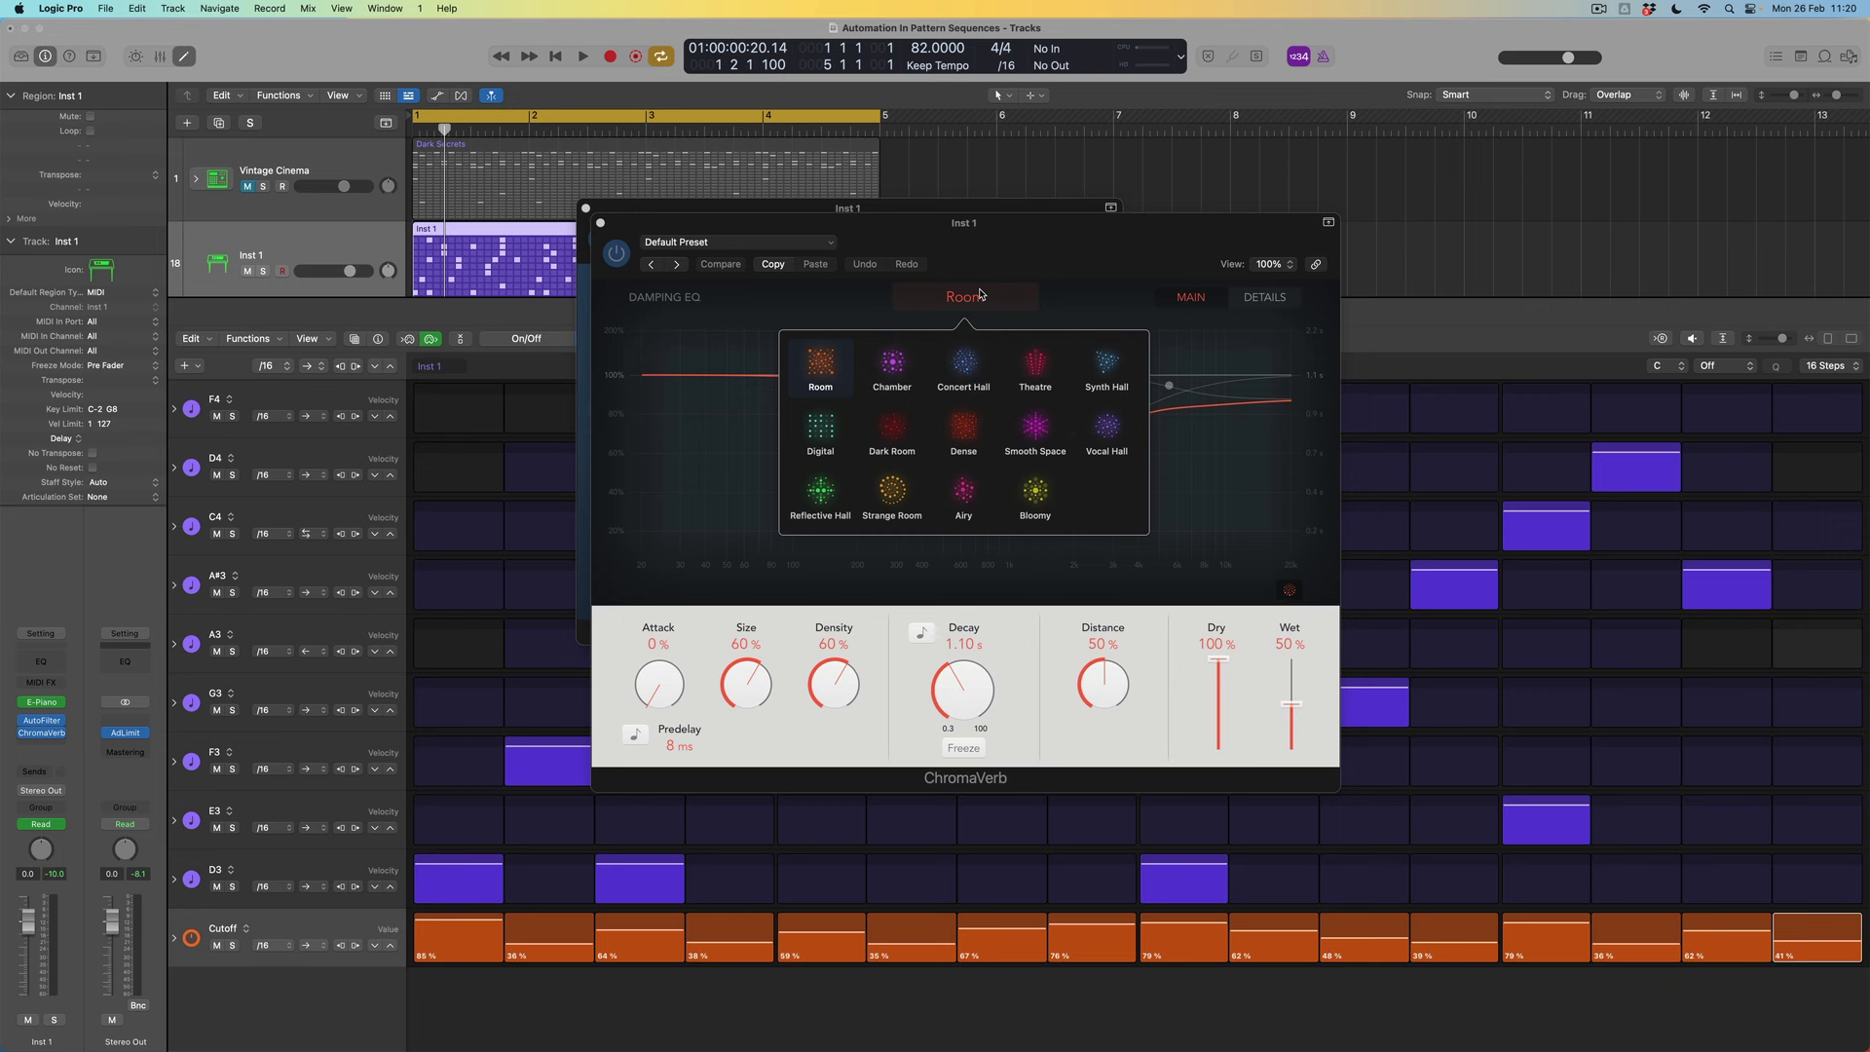
{"action": "left_click", "coordinate": [1035, 430]}
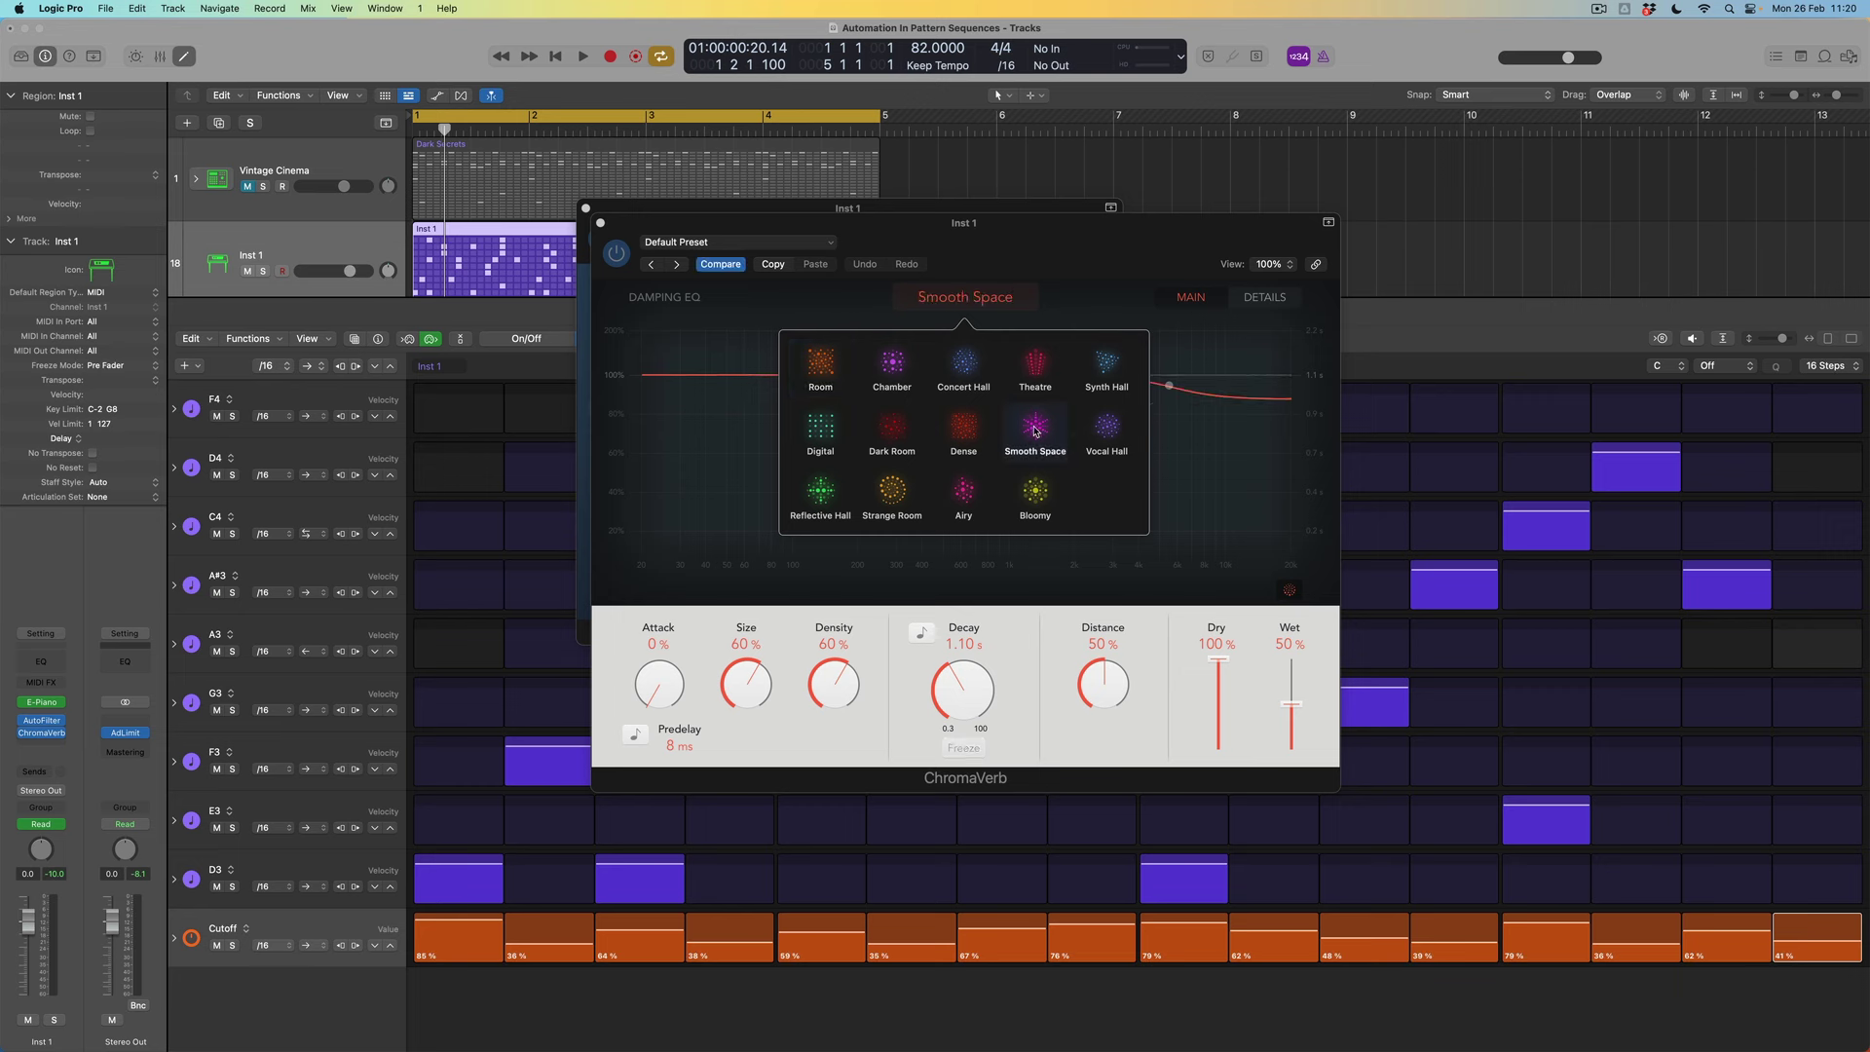
{"action": "left_click", "coordinate": [973, 683]}
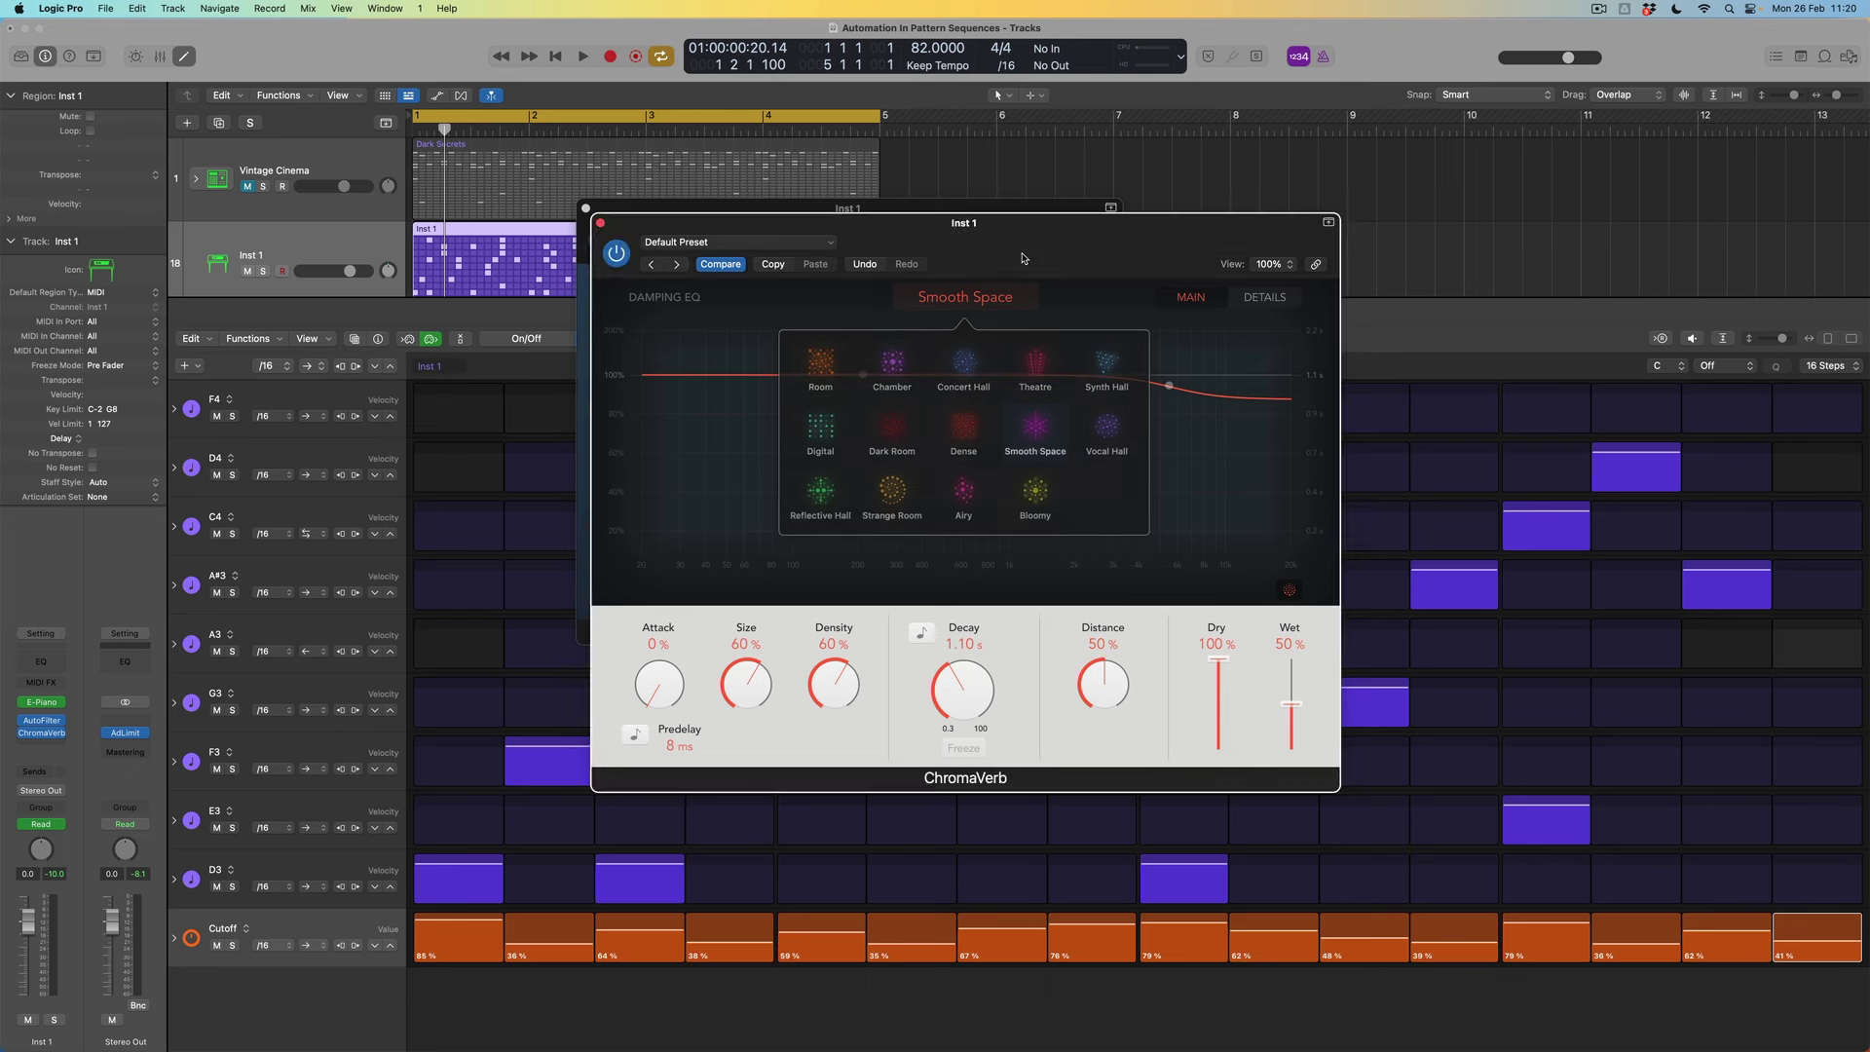
{"action": "left_click_drag", "start_coordinate": [977, 684], "coordinate": [980, 634]}
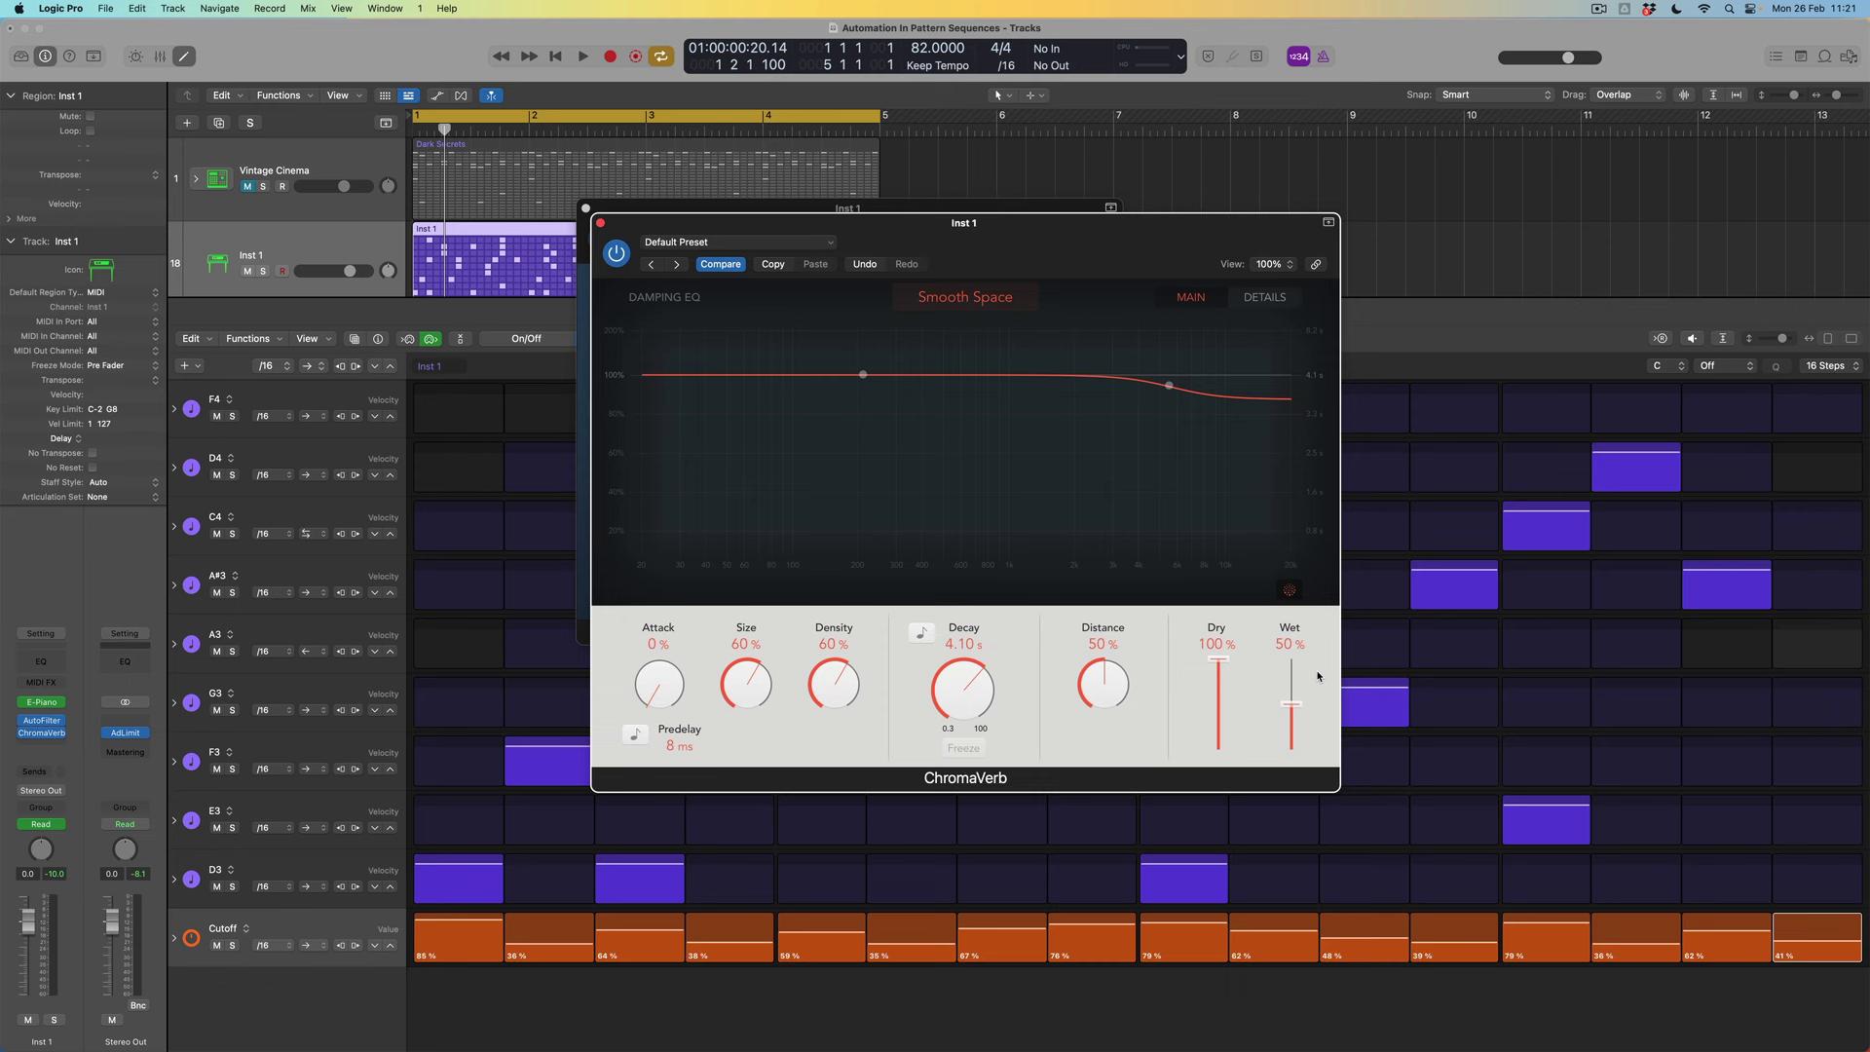
{"action": "mouse_move", "coordinate": [1290, 703]}
{"action": "left_mouse_down"}
{"action": "mouse_move", "coordinate": [1294, 791]}
{"action": "mouse_move", "coordinate": [1305, 575]}
{"action": "mouse_move", "coordinate": [1294, 719]}
{"action": "left_mouse_up"}
{"action": "left_click", "coordinate": [600, 223]}
{"action": "left_click", "coordinate": [586, 208]}
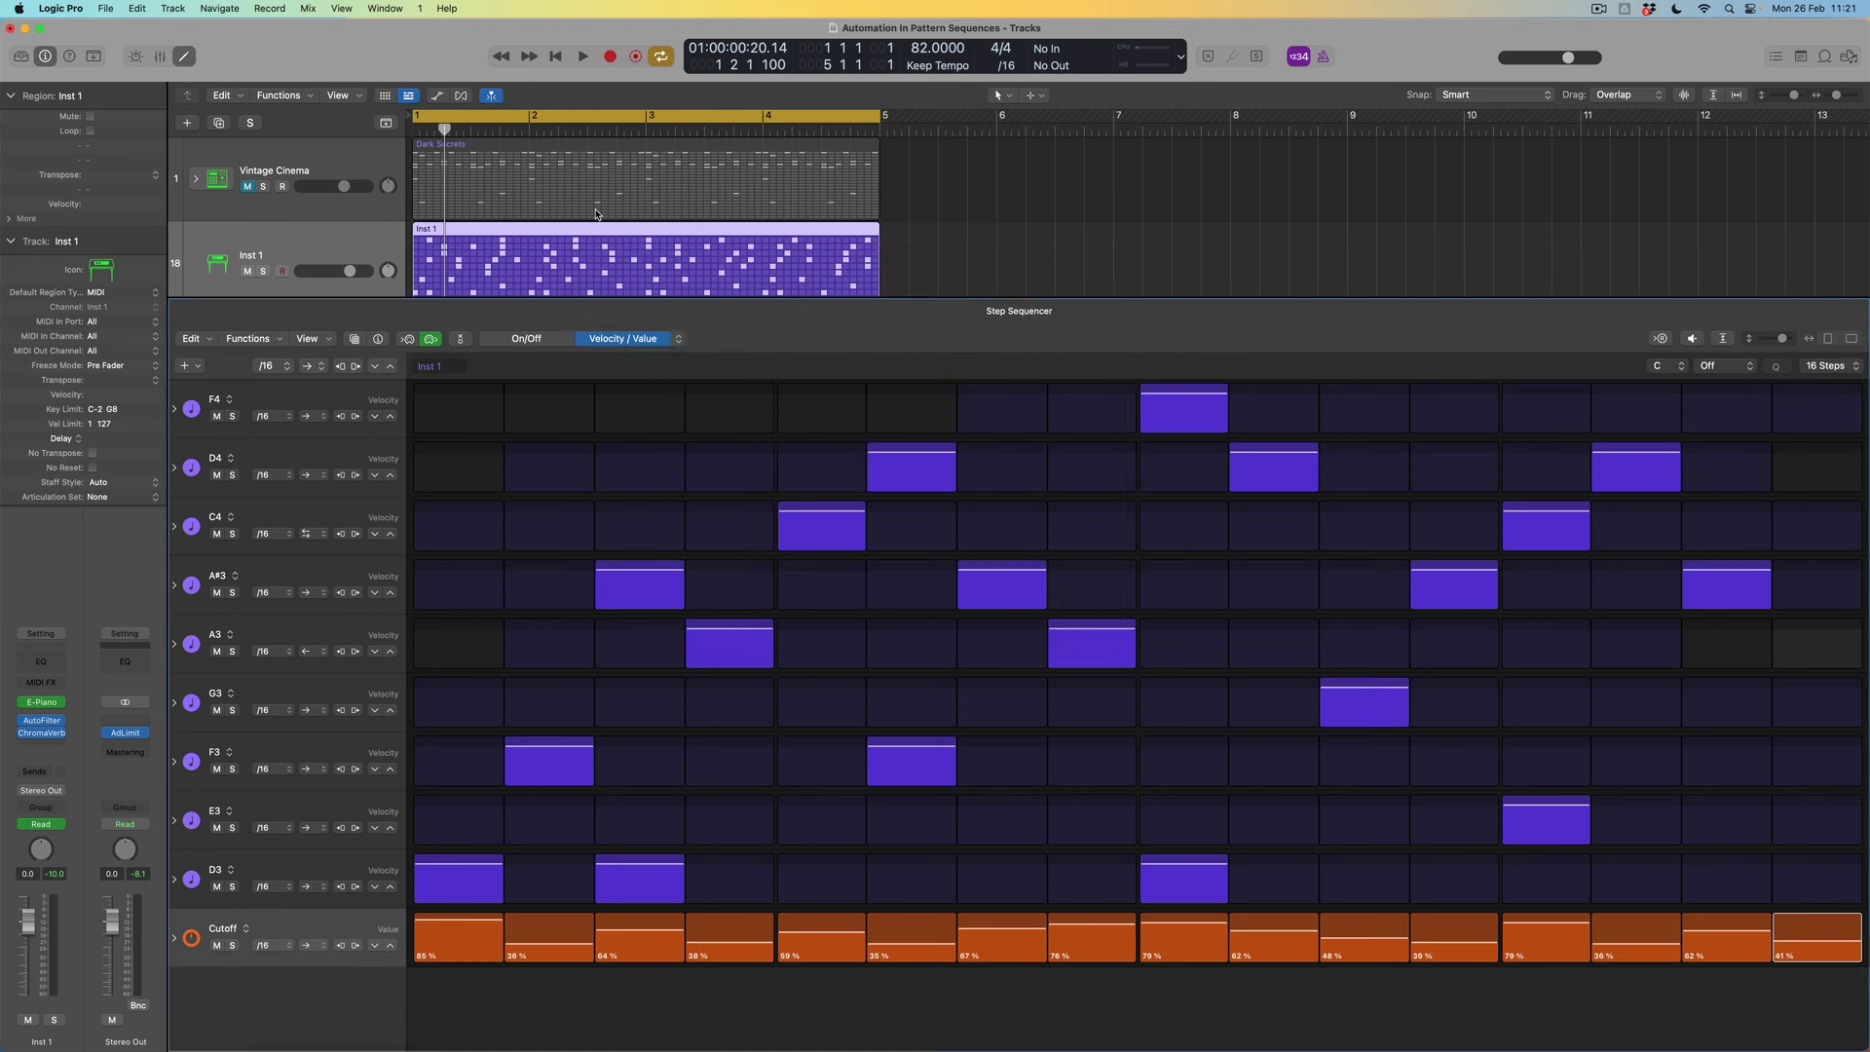
- Add an automation row for ChromaVerb's Wet parameter and activate all 16 of its steps
{"action": "left_click", "coordinate": [198, 367]}
{"action": "mouse_move", "coordinate": [223, 392]}
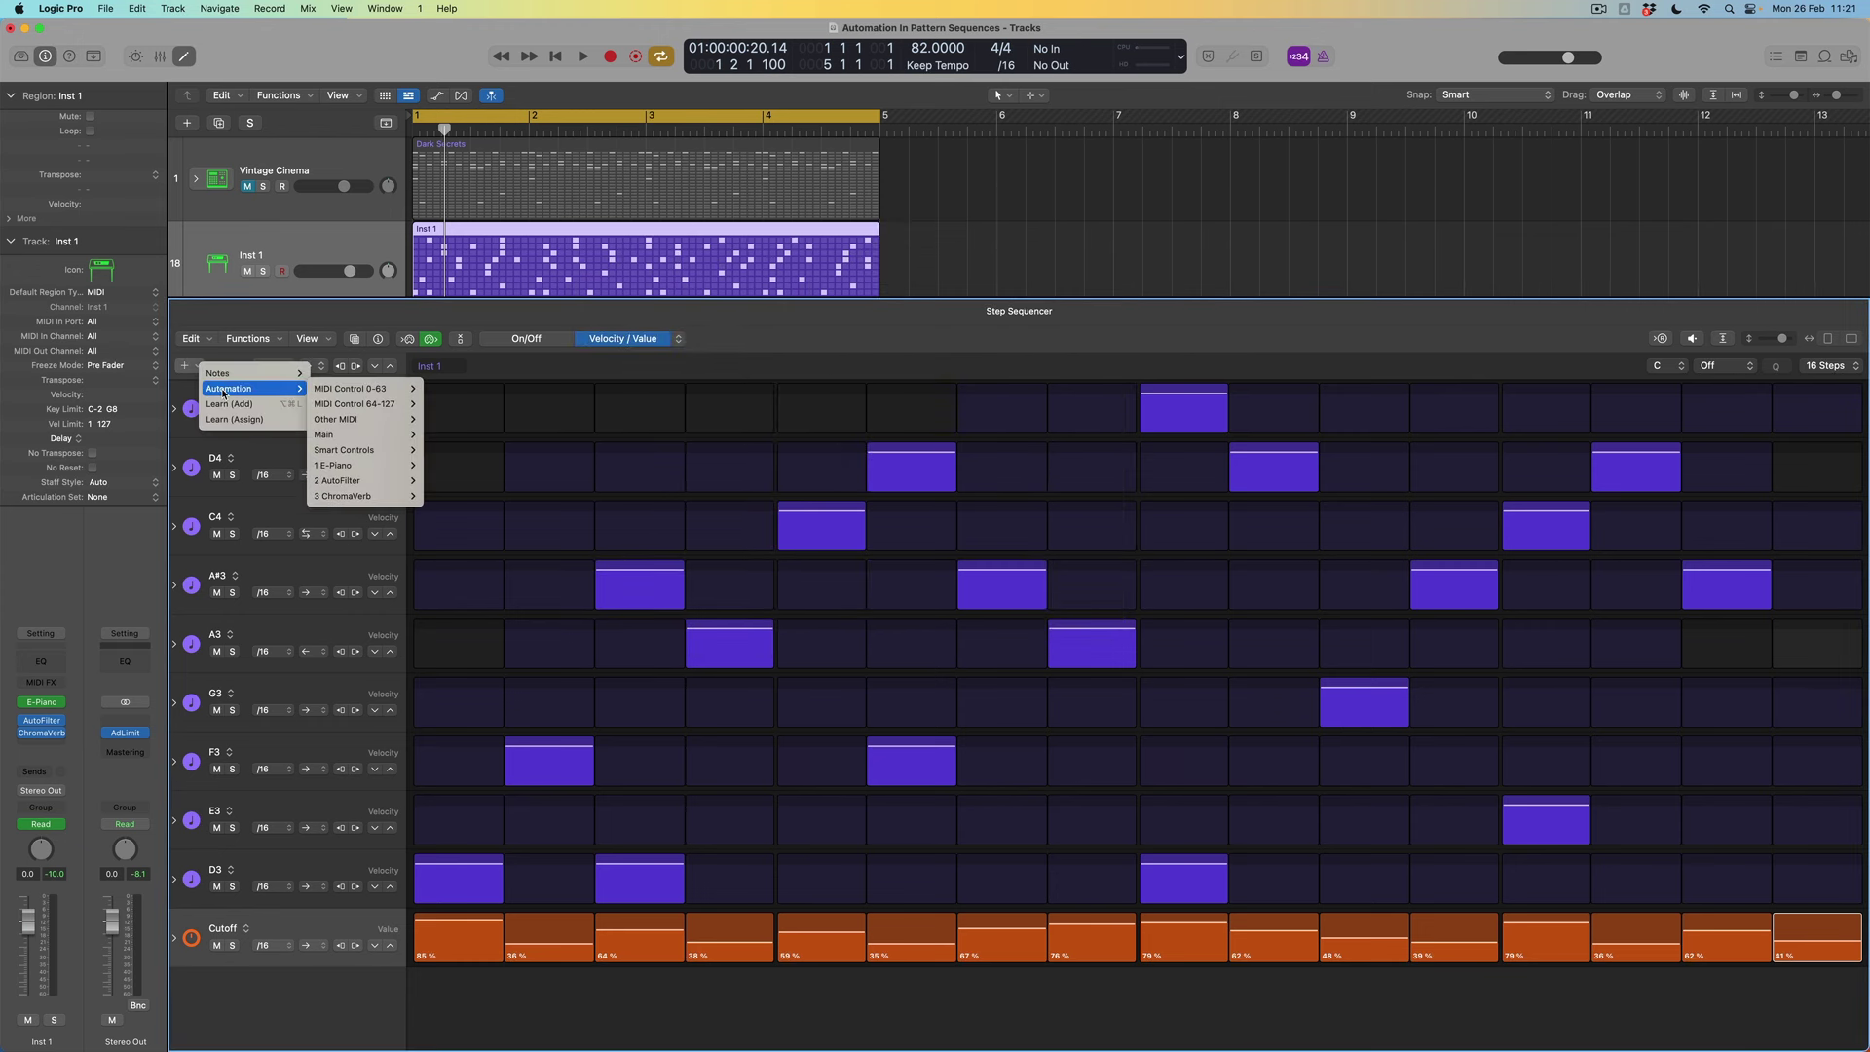
{"action": "mouse_move", "coordinate": [369, 499]}
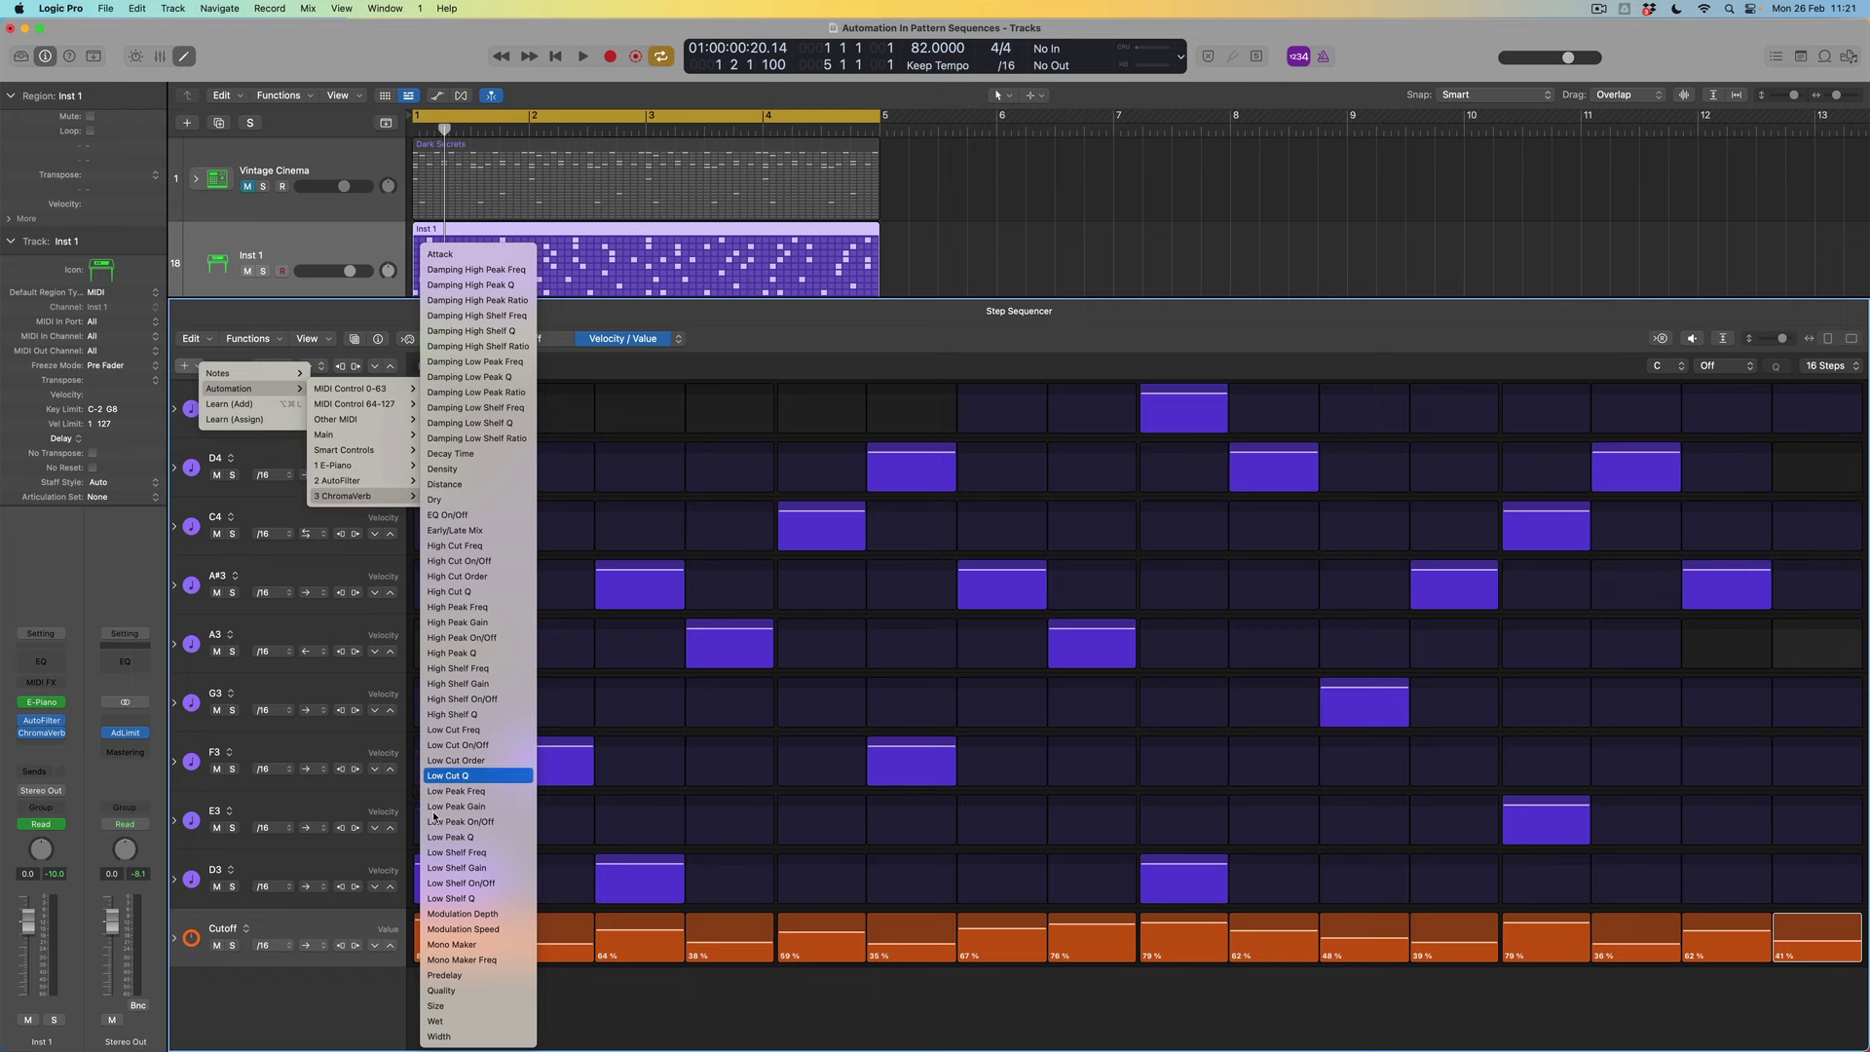
{"action": "left_click", "coordinate": [452, 1022]}
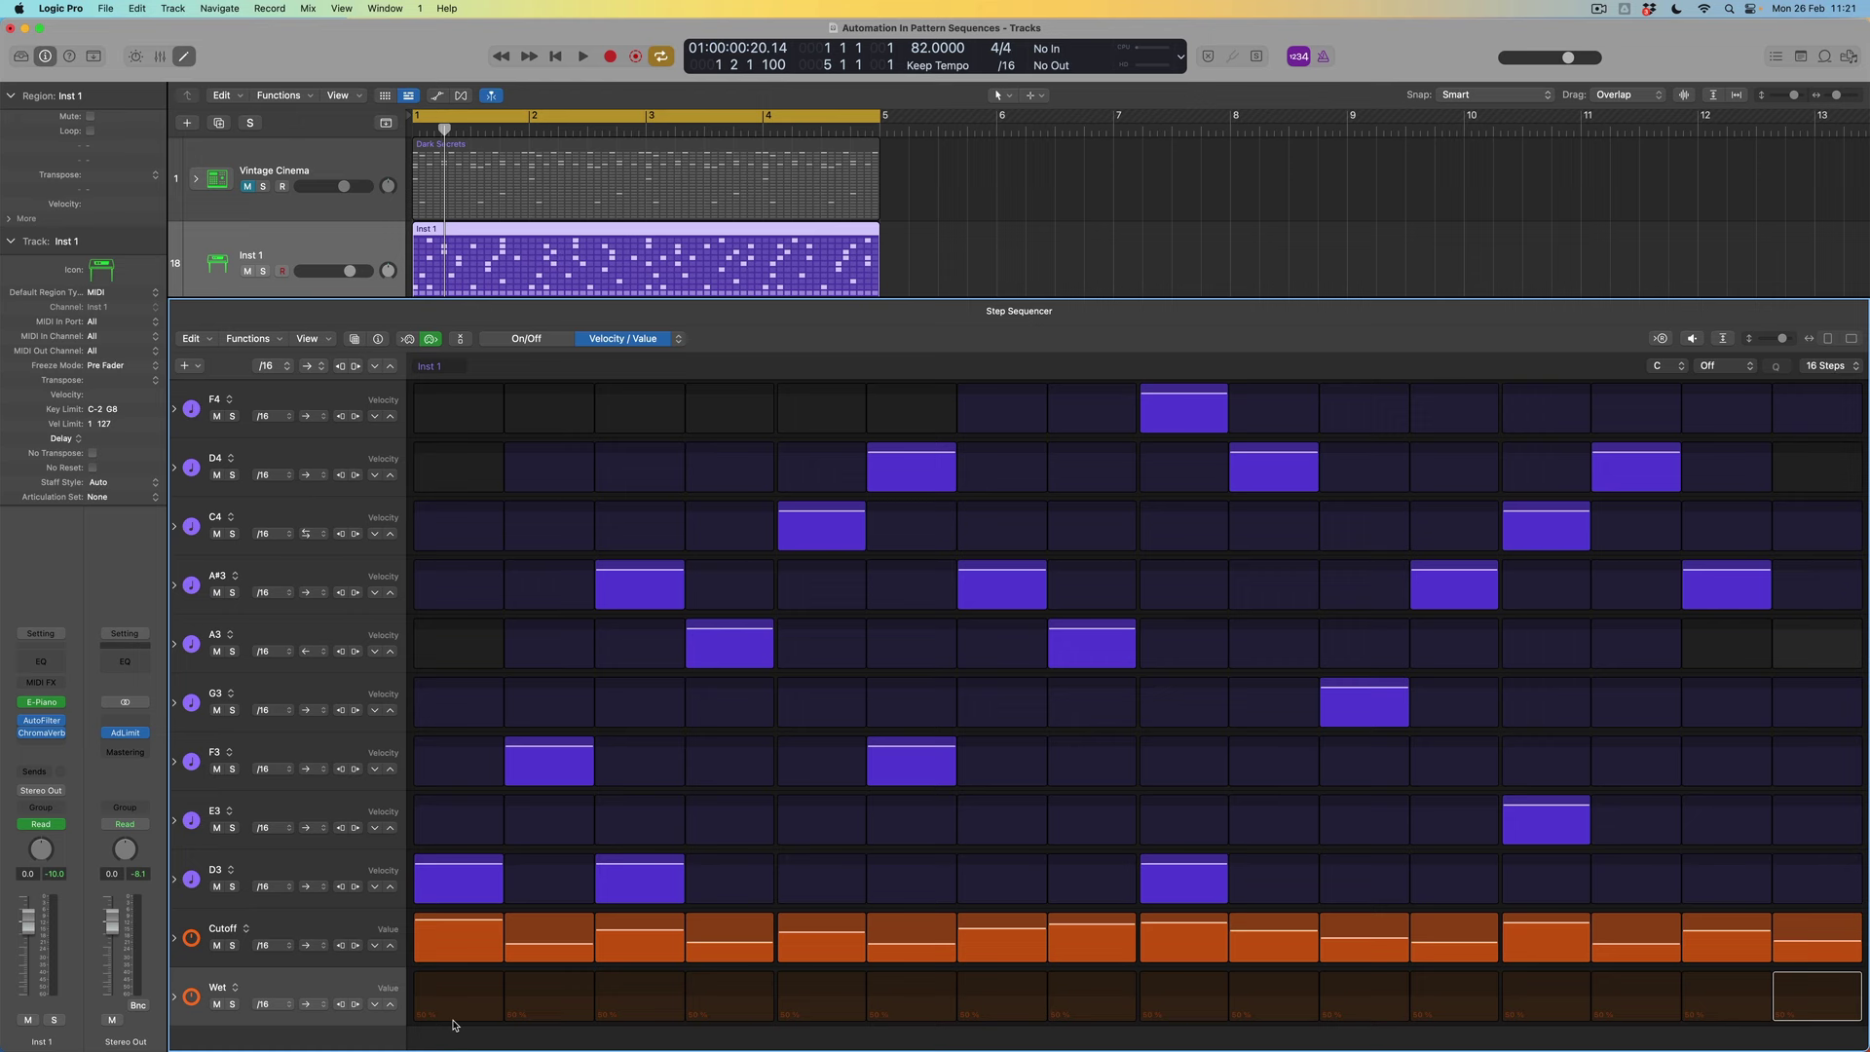
{"action": "left_click", "coordinate": [533, 347]}
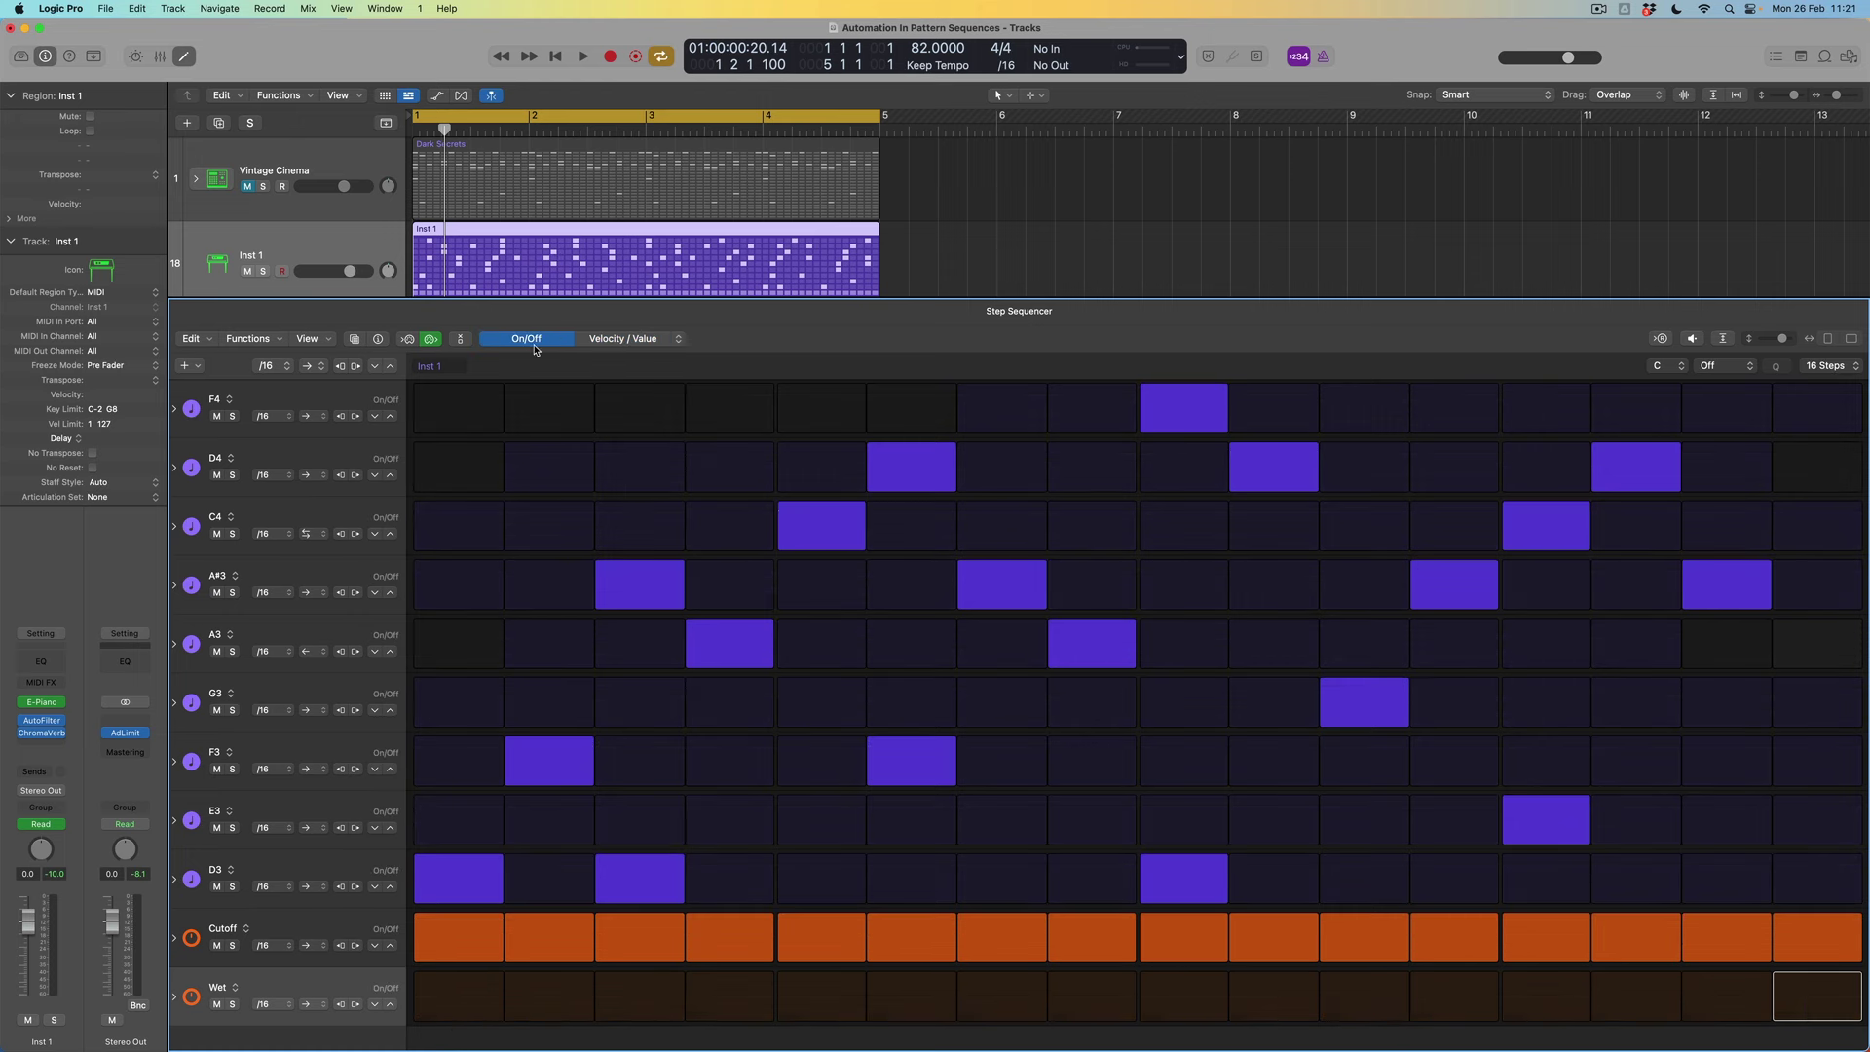
{"action": "left_click", "coordinate": [458, 1001]}
{"action": "left_click_drag", "start_coordinate": [1051, 1013], "coordinate": [1836, 1012]}
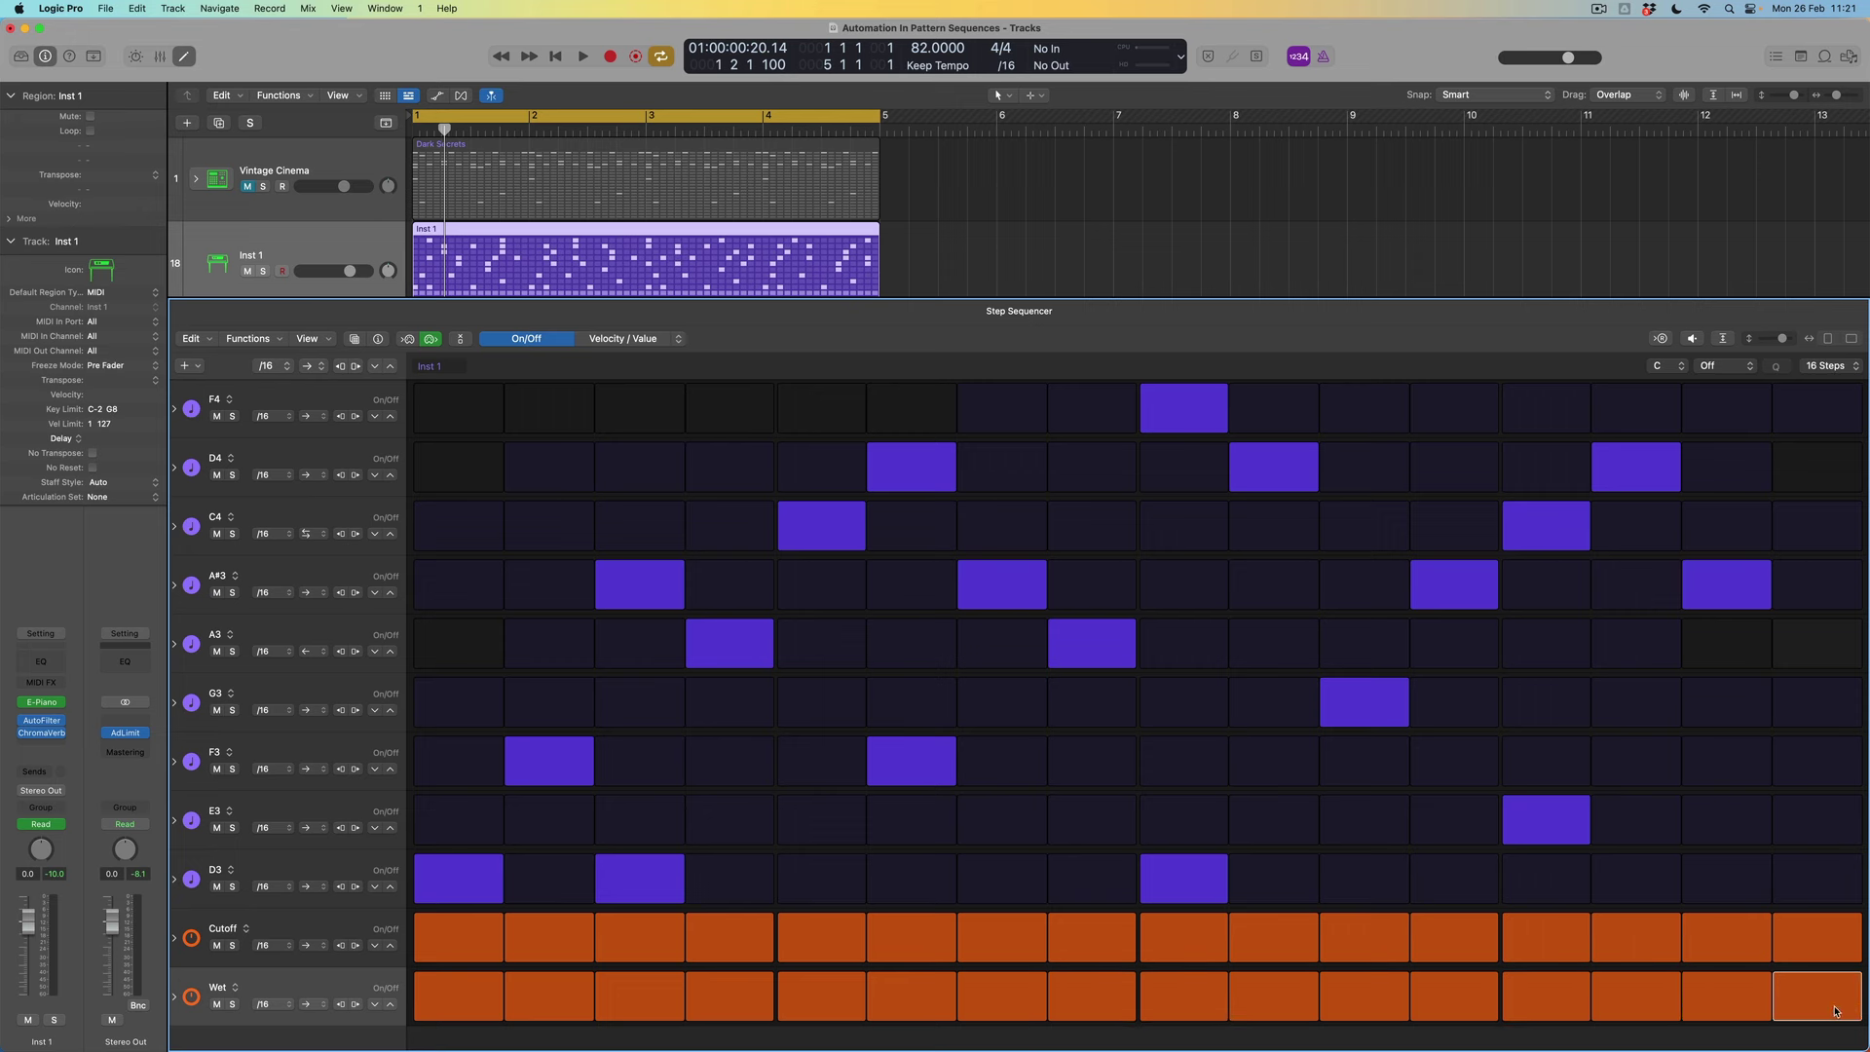
- In Velocity / Value mode, vary the Wet row's step values between about 17% and 74%, and audition the pattern
{"action": "left_click", "coordinate": [628, 339]}
{"action": "mouse_move", "coordinate": [452, 998]}
{"action": "left_mouse_down"}
{"action": "mouse_move", "coordinate": [621, 1022]}
{"action": "mouse_move", "coordinate": [717, 1001]}
{"action": "left_mouse_up"}
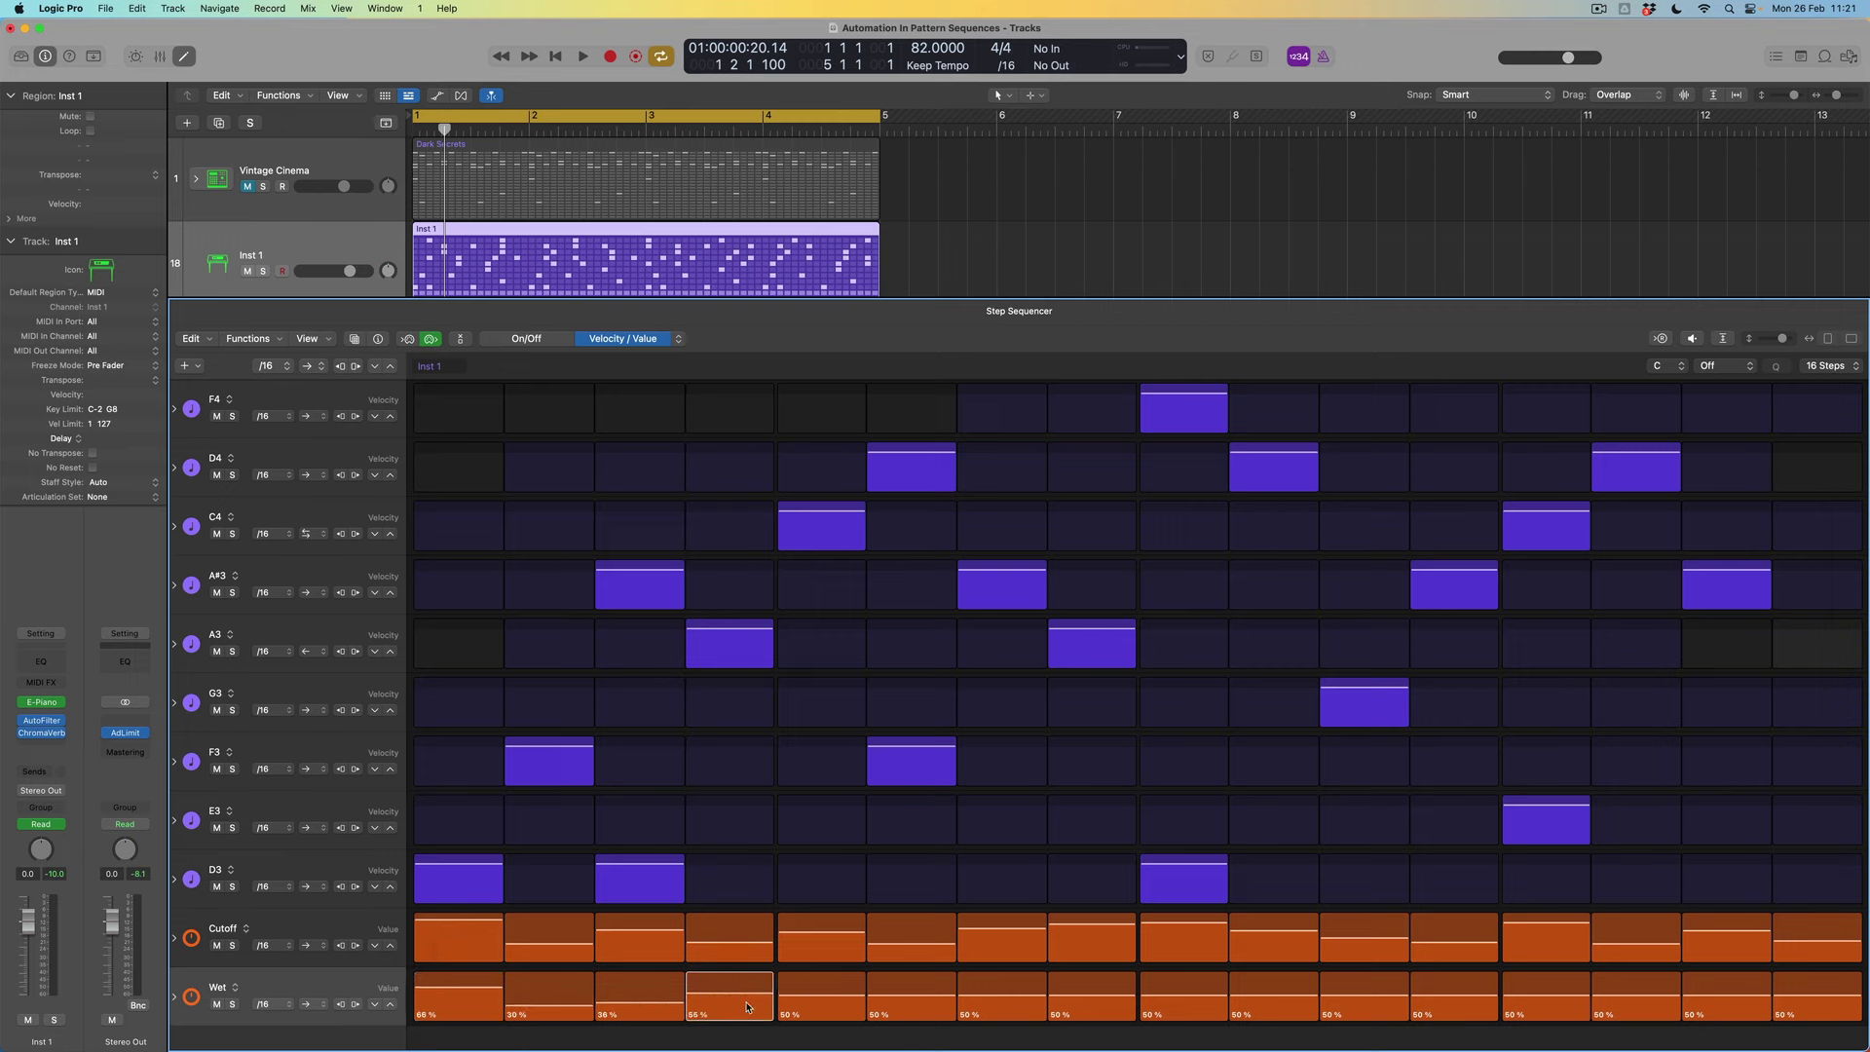
{"action": "mouse_move", "coordinate": [544, 1005]}
{"action": "left_mouse_down"}
{"action": "mouse_move", "coordinate": [1014, 1001]}
{"action": "mouse_move", "coordinate": [1077, 1019]}
{"action": "mouse_move", "coordinate": [1187, 992]}
{"action": "mouse_move", "coordinate": [1354, 1020]}
{"action": "mouse_move", "coordinate": [1567, 987]}
{"action": "mouse_move", "coordinate": [1721, 1016]}
{"action": "mouse_move", "coordinate": [1818, 1020]}
{"action": "left_mouse_up"}
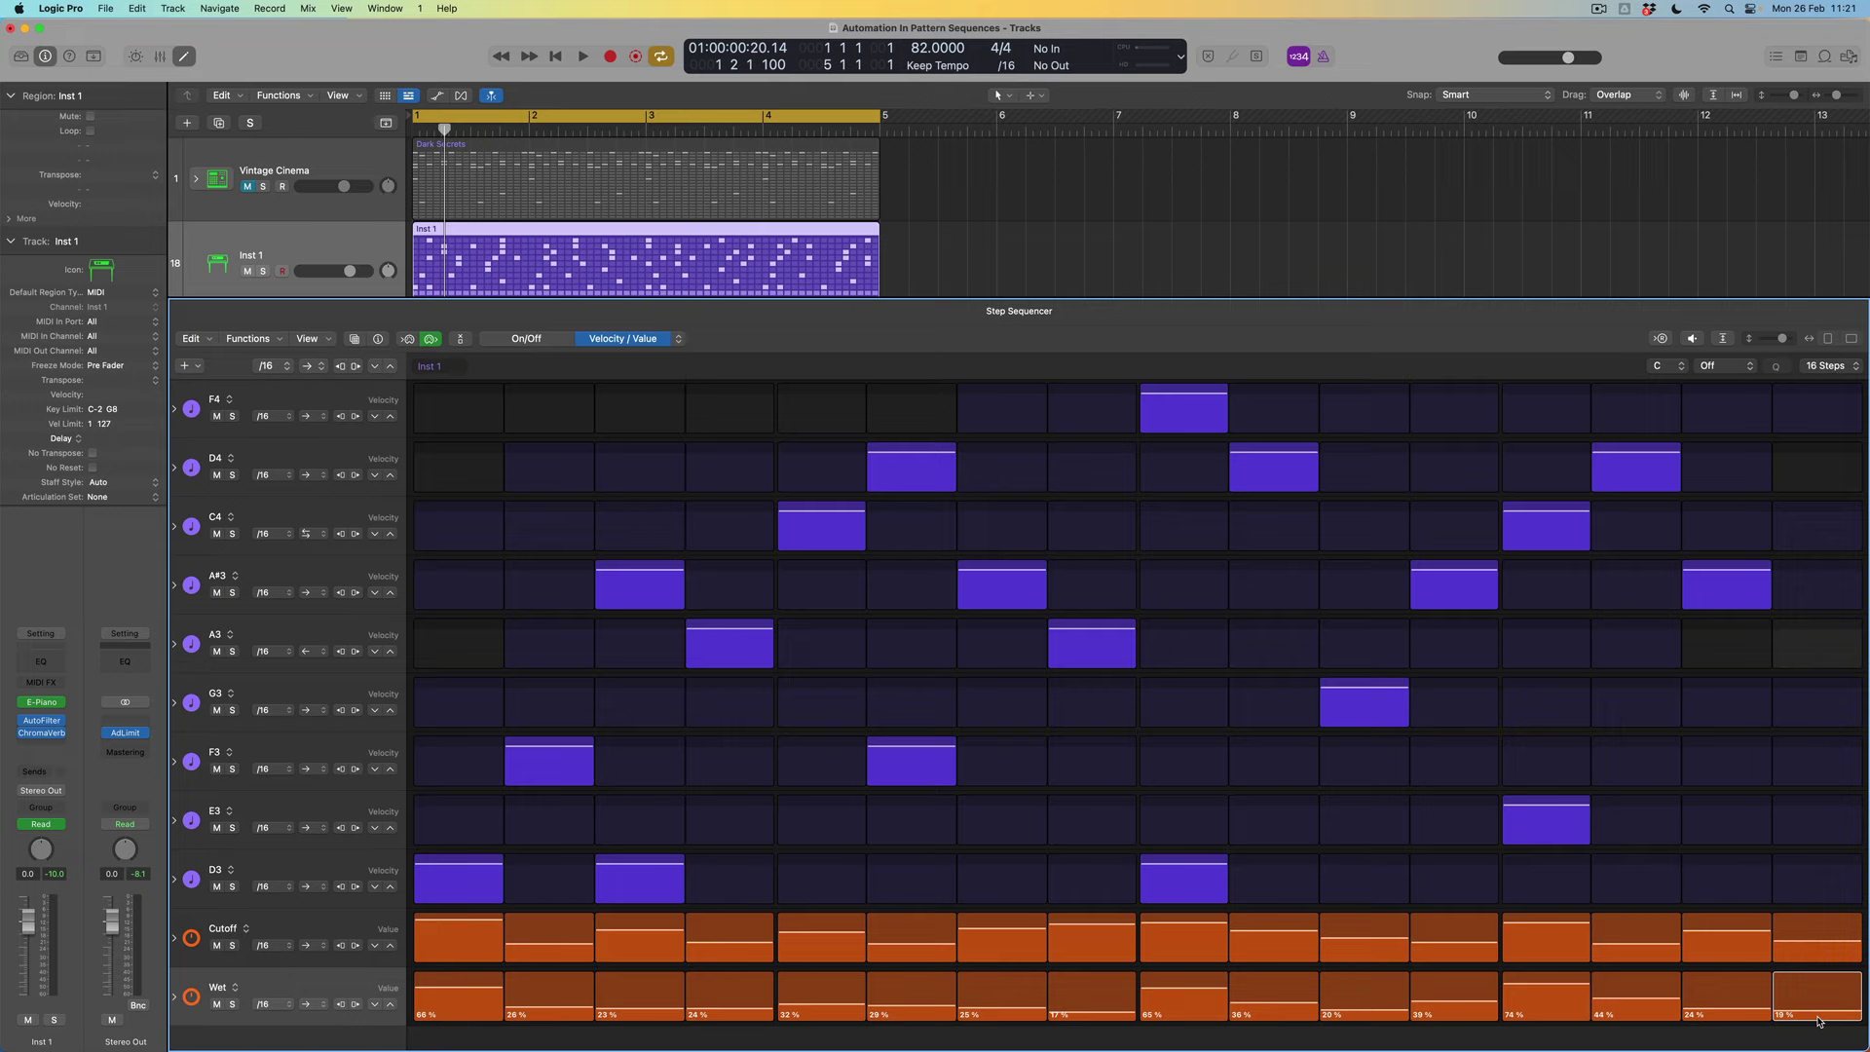
{"action": "key", "text": "space"}
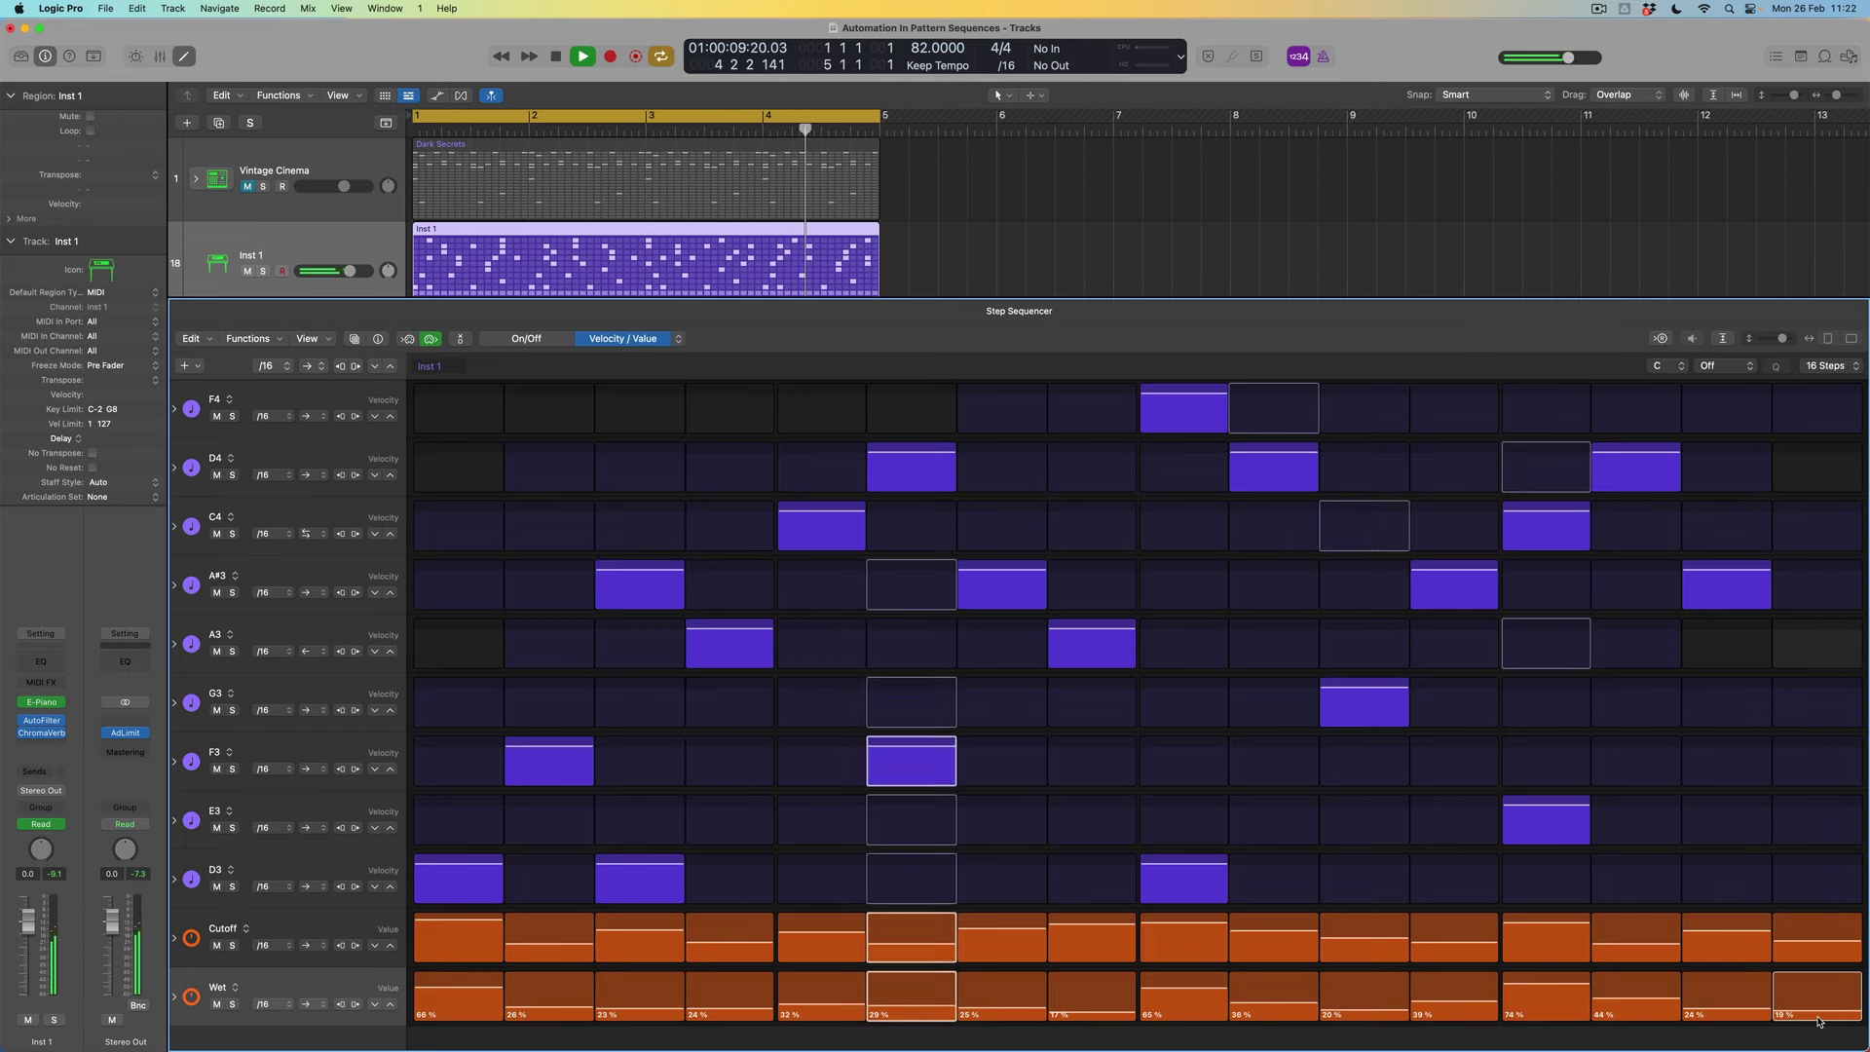
{"action": "key", "text": "space"}
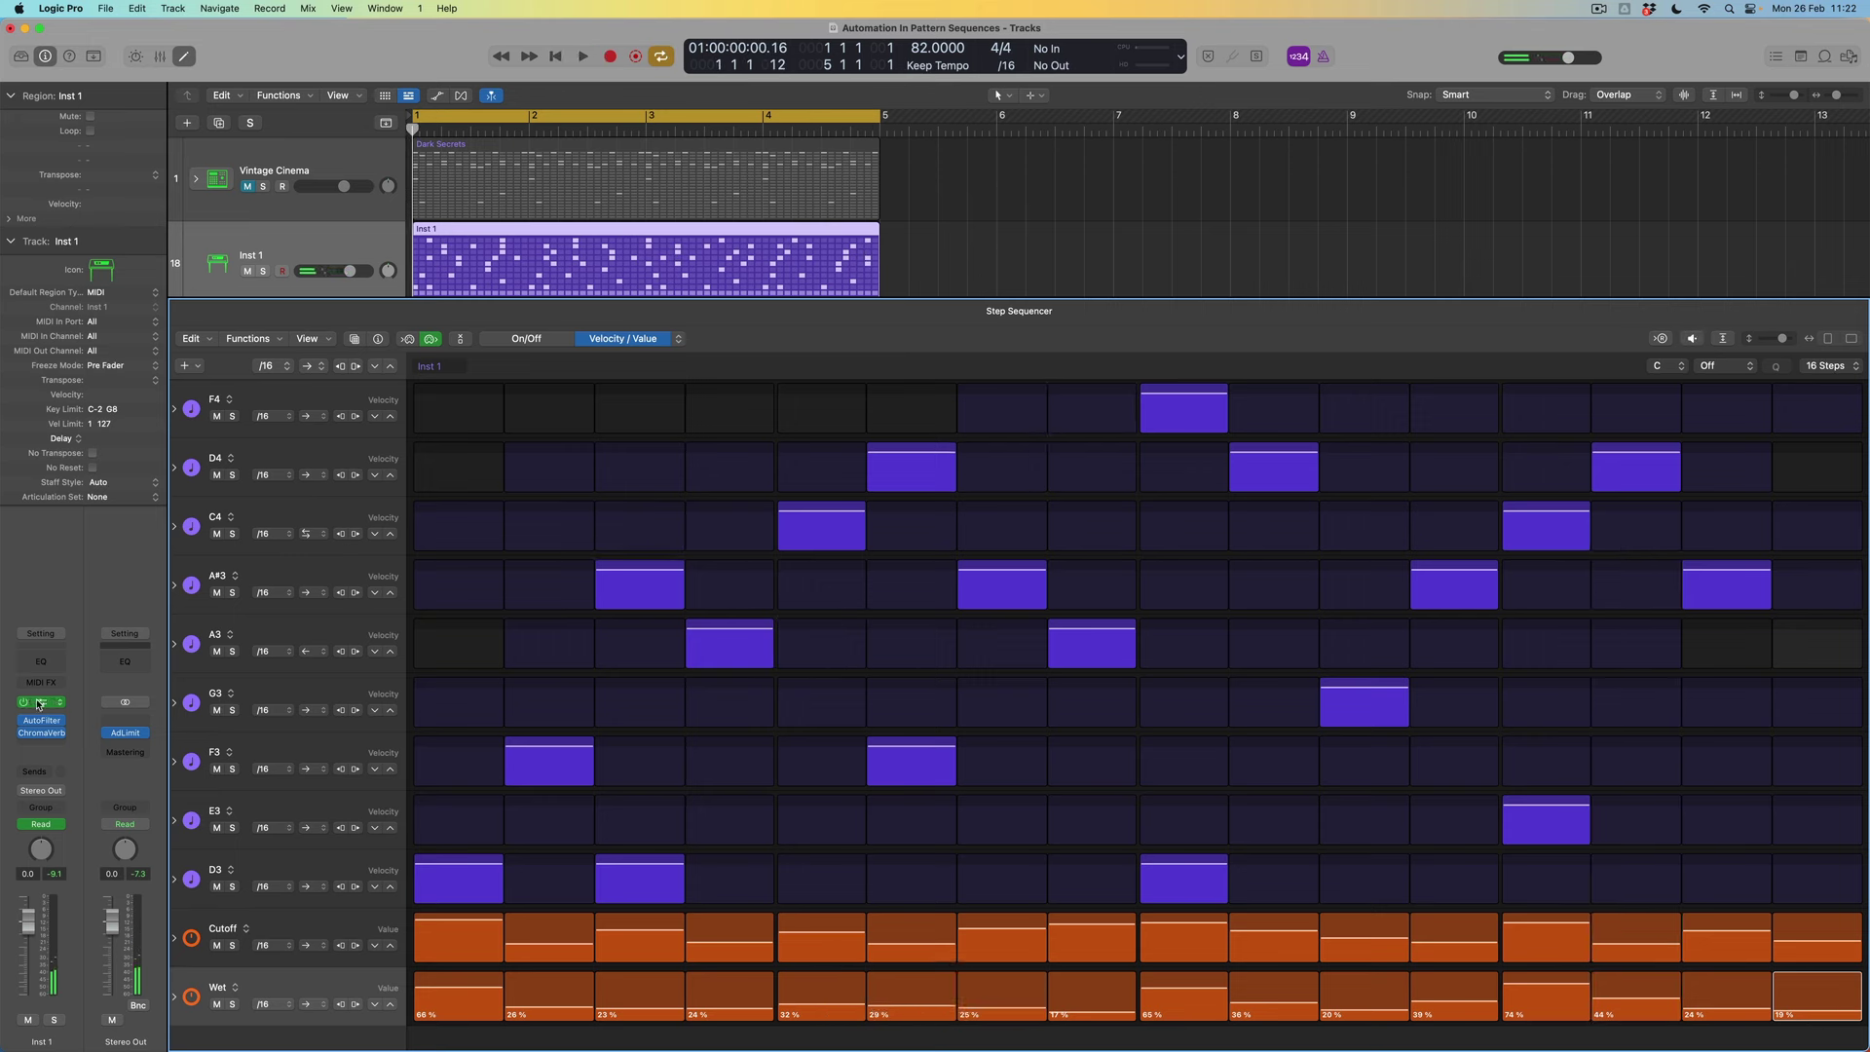
- Insert a stereo Tape Delay on Inst 1 with its note value at 1/8 dotted and Tape Head Mode at Diffuse, and close its window
{"action": "left_click", "coordinate": [43, 753]}
{"action": "mouse_move", "coordinate": [43, 745]}
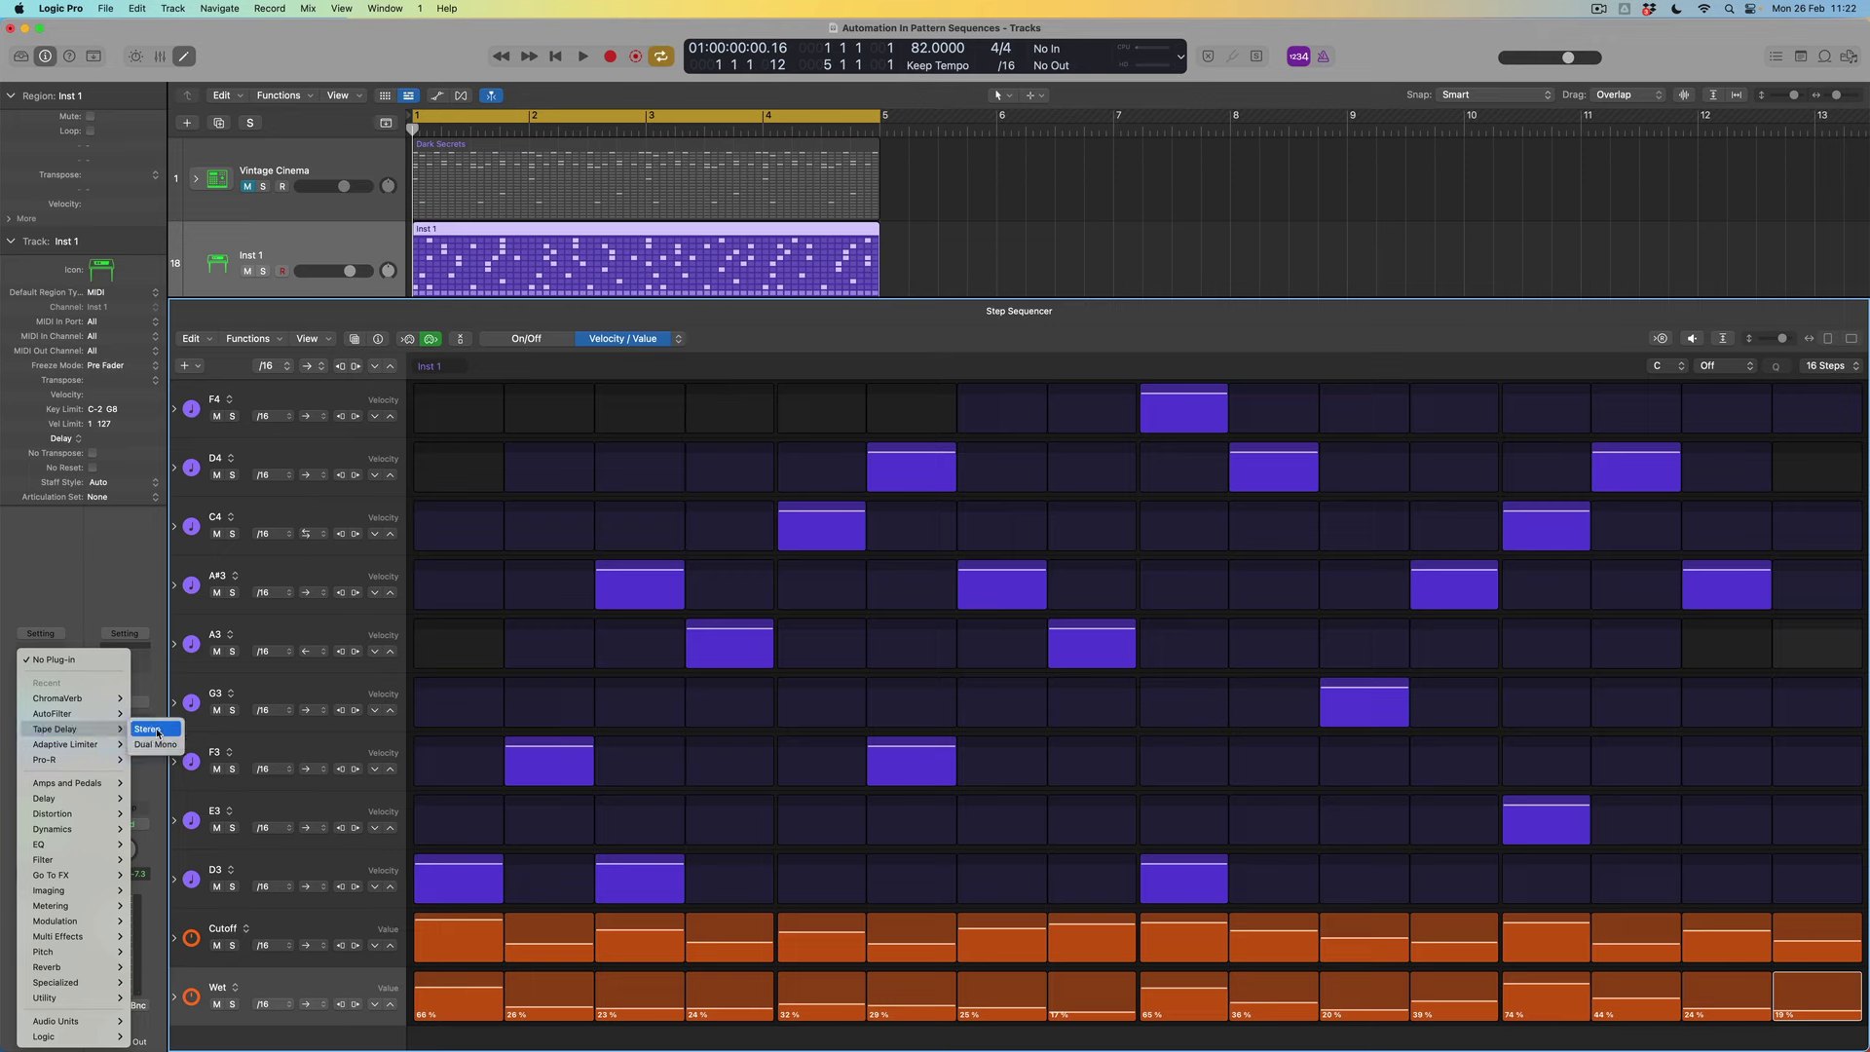
{"action": "left_click", "coordinate": [146, 730]}
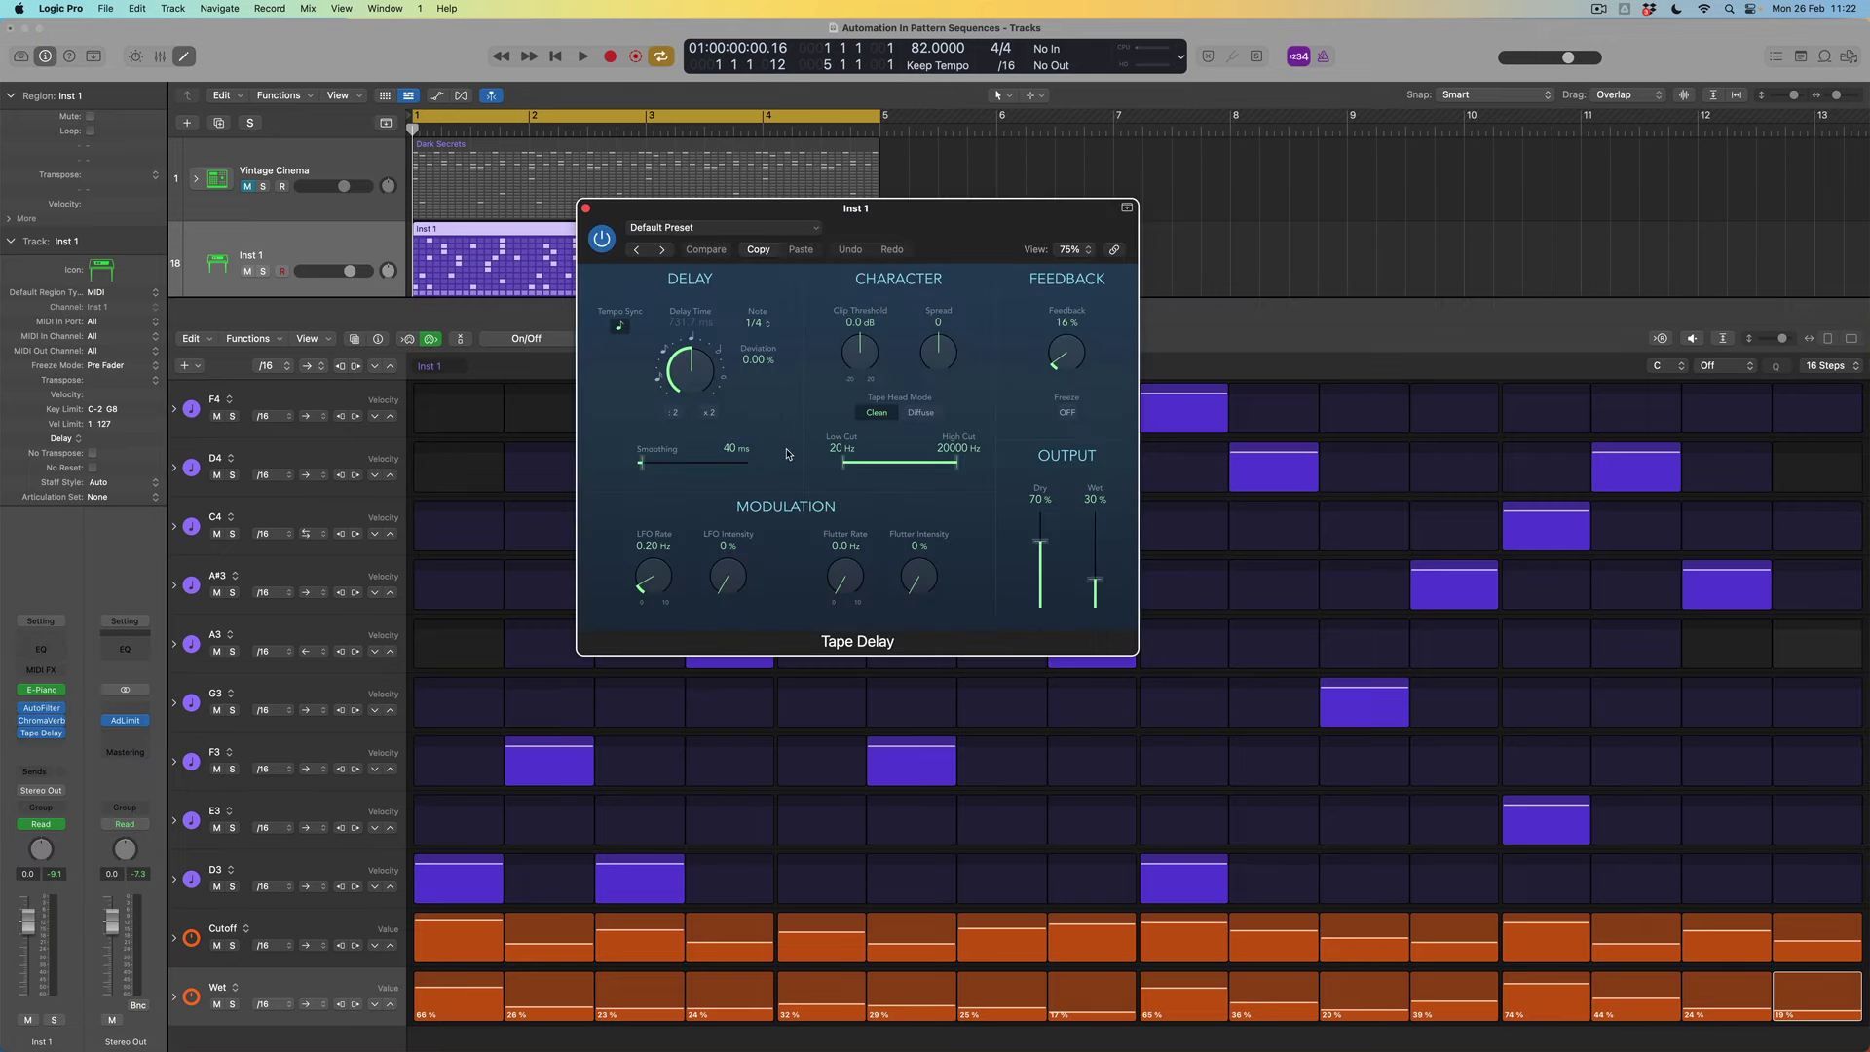
{"action": "left_click", "coordinate": [765, 327]}
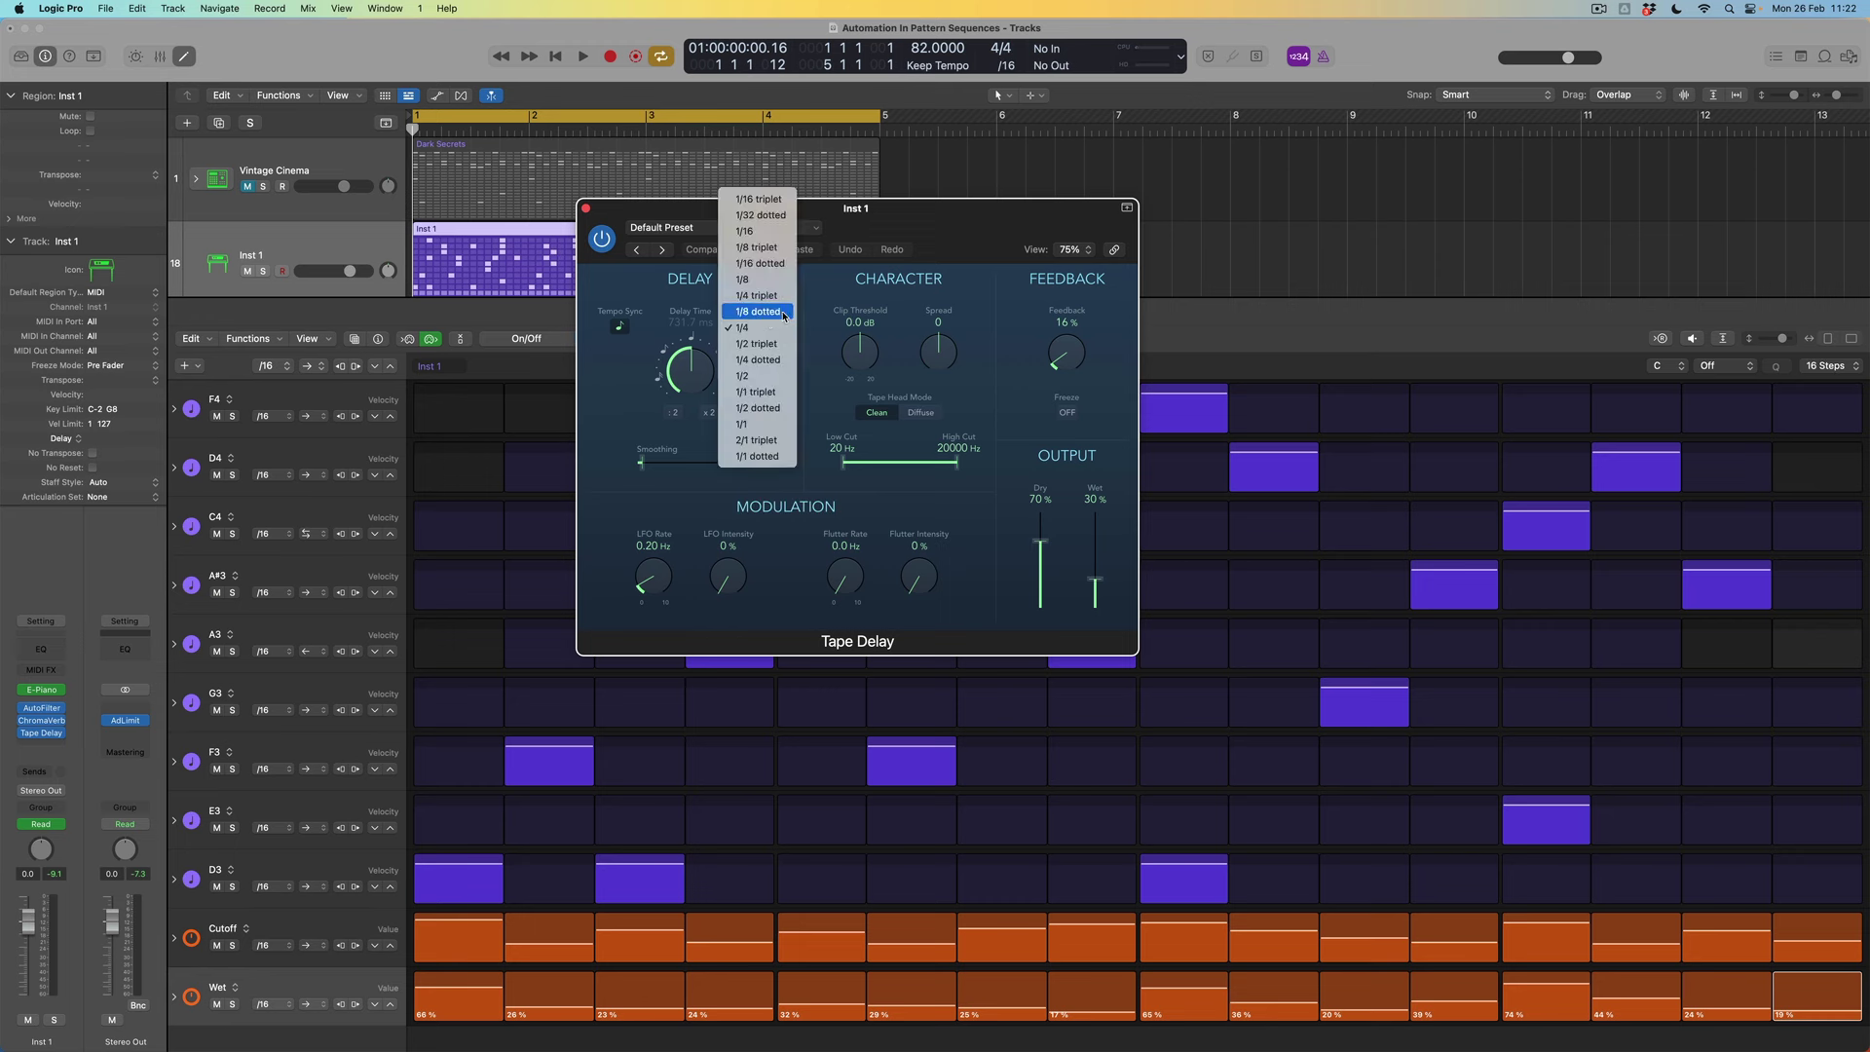
{"action": "left_click", "coordinate": [785, 311]}
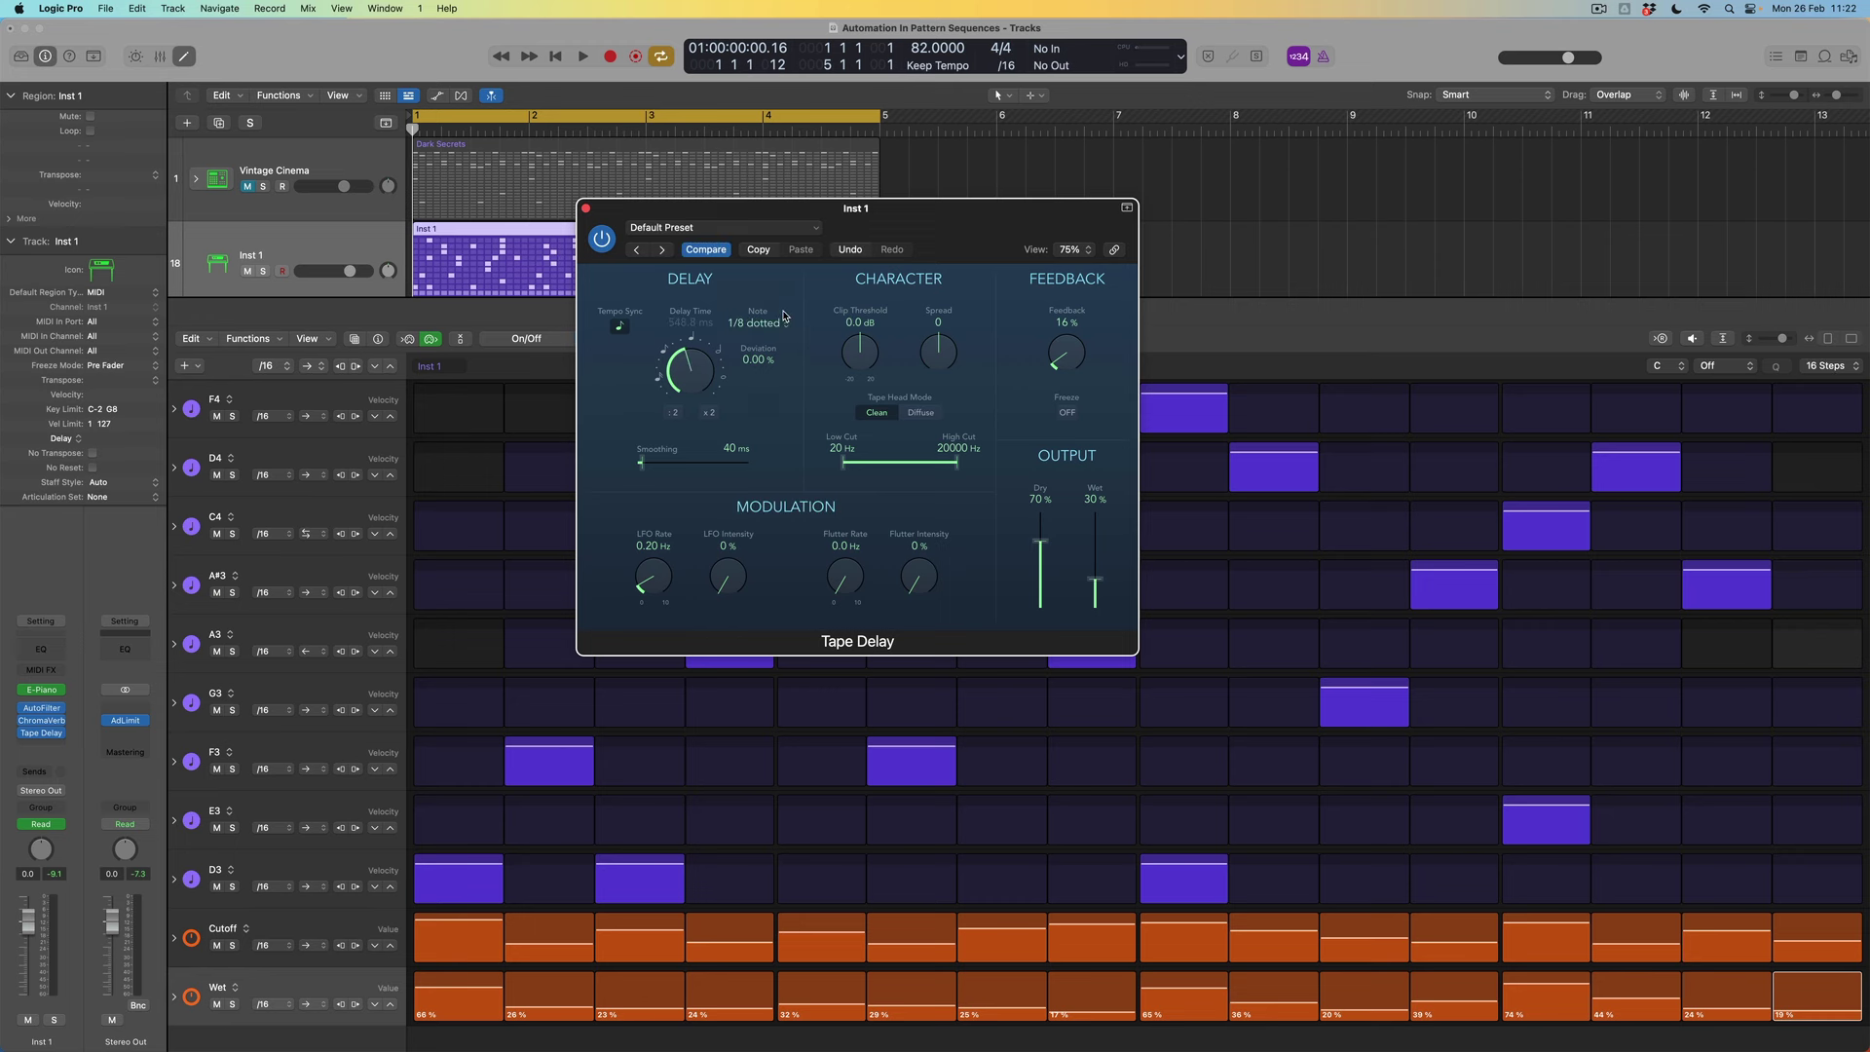
{"action": "left_click", "coordinate": [922, 414]}
{"action": "left_click", "coordinate": [585, 208]}
- Add an automation row for Tape Delay's Feedback parameter to the Inst 1 pattern
{"action": "left_click", "coordinate": [185, 366]}
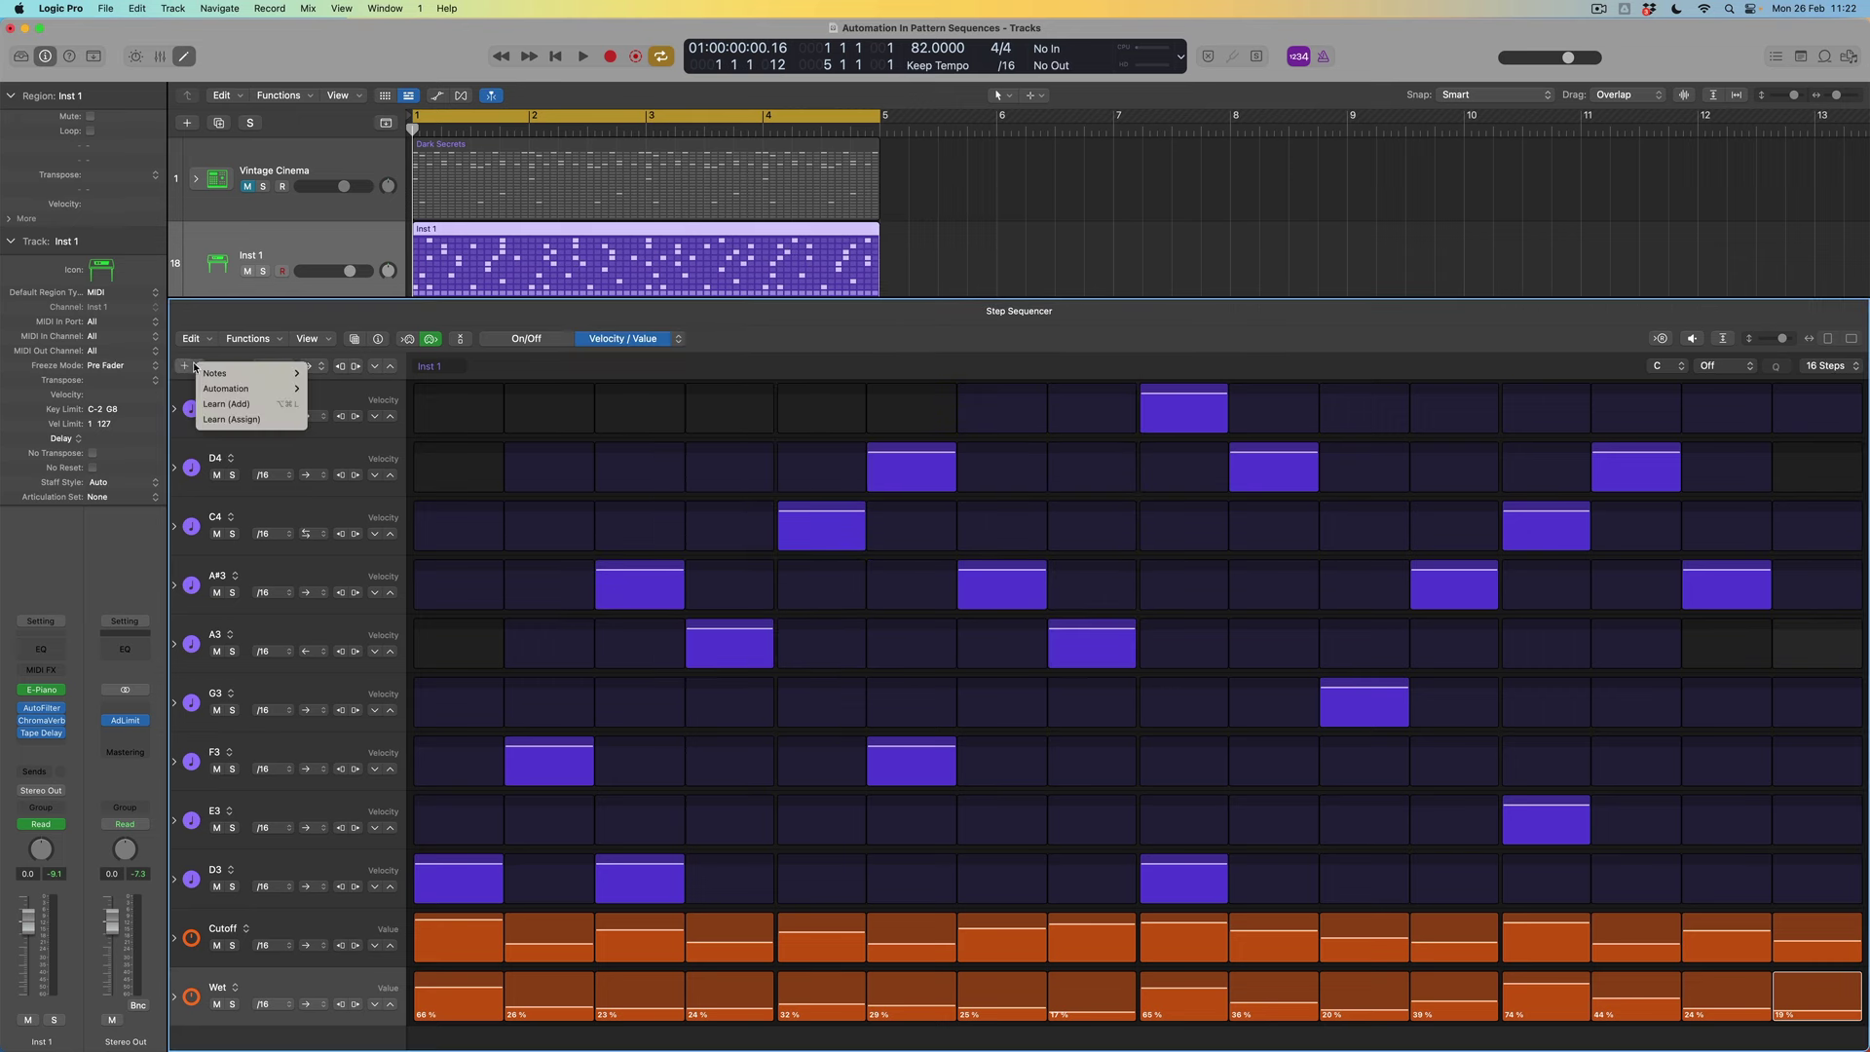
{"action": "mouse_move", "coordinate": [218, 389]}
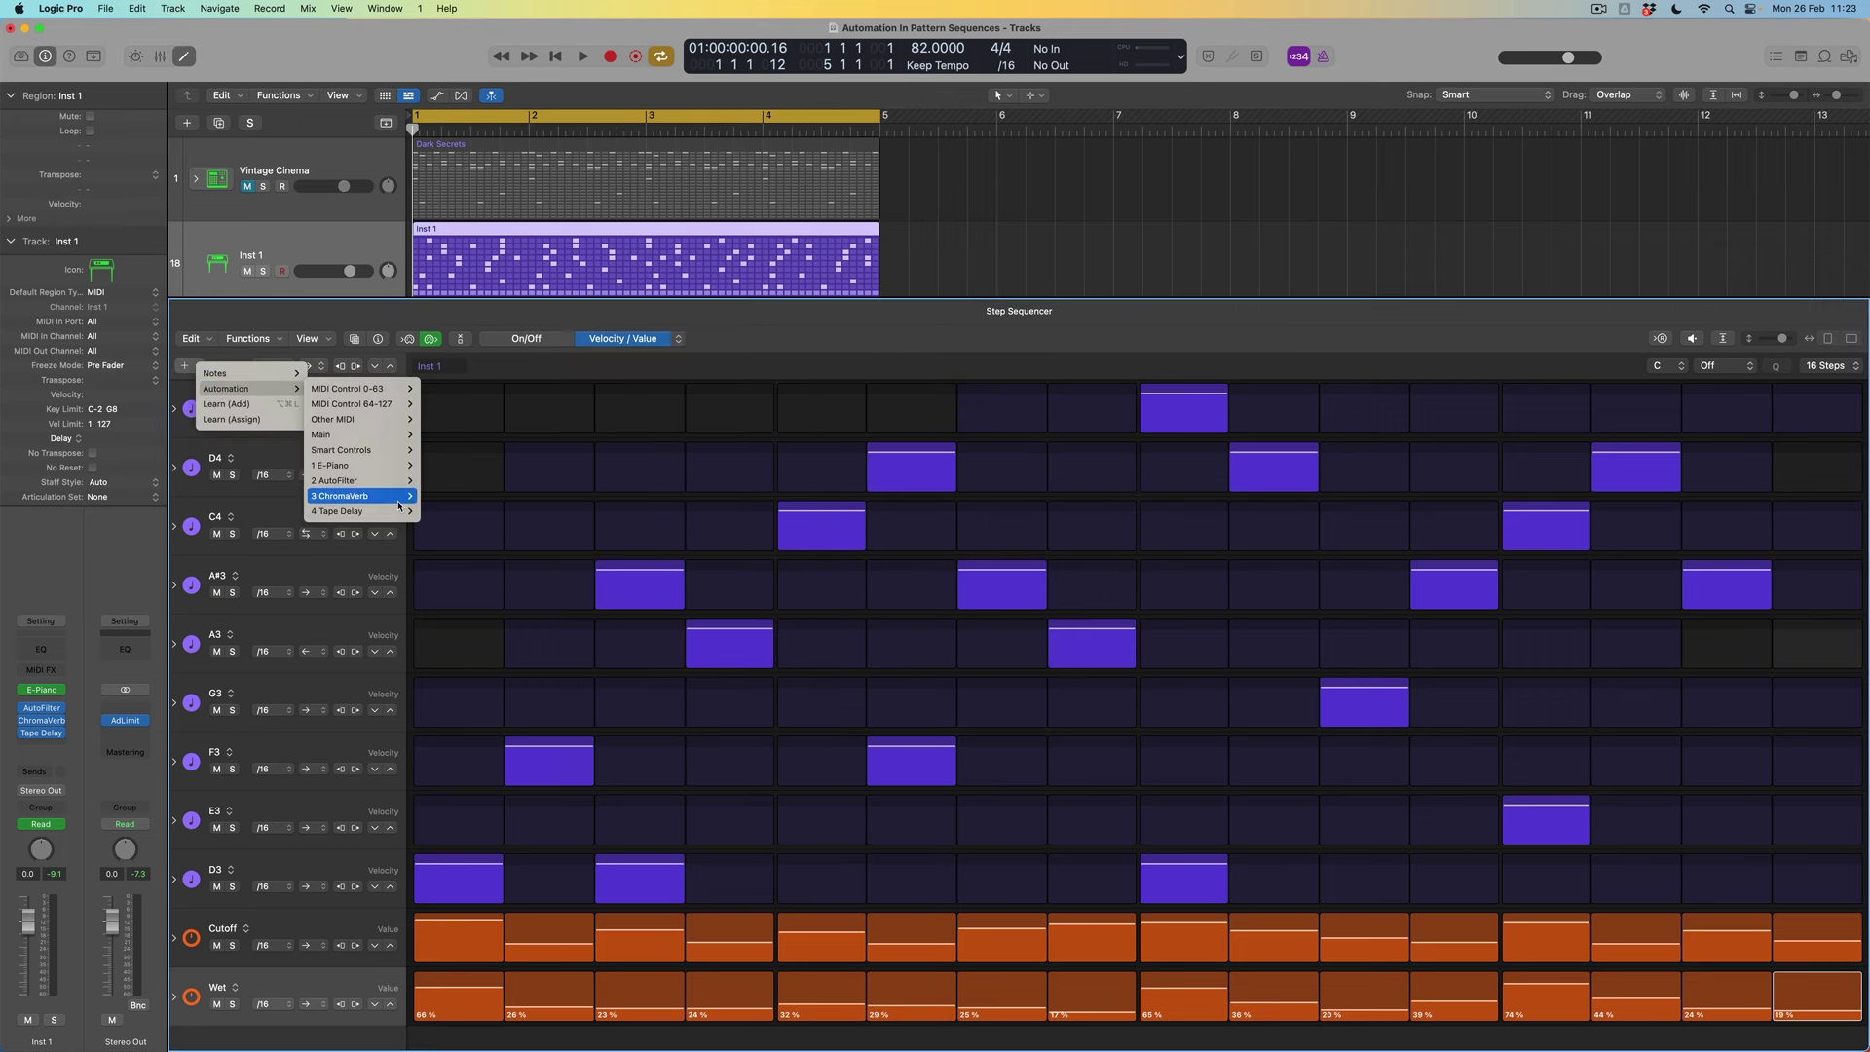
{"action": "mouse_move", "coordinate": [376, 519]}
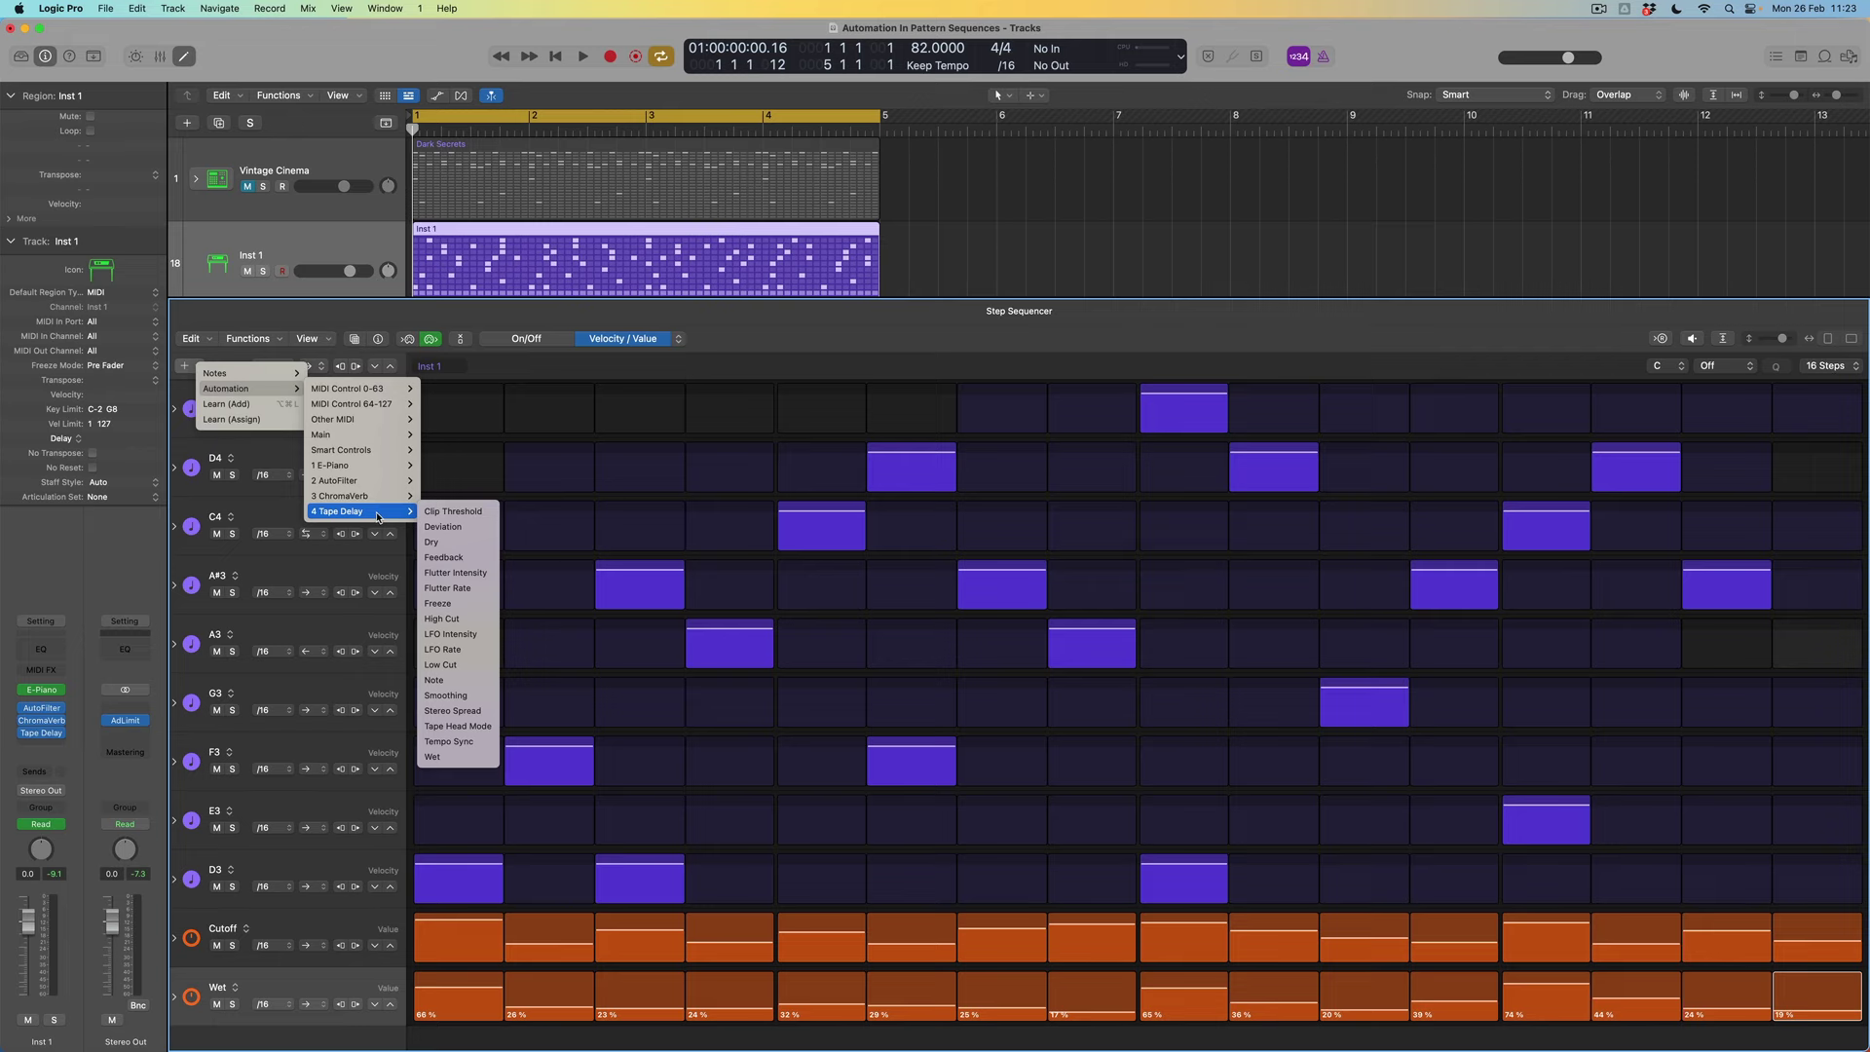
{"action": "left_click", "coordinate": [456, 559]}
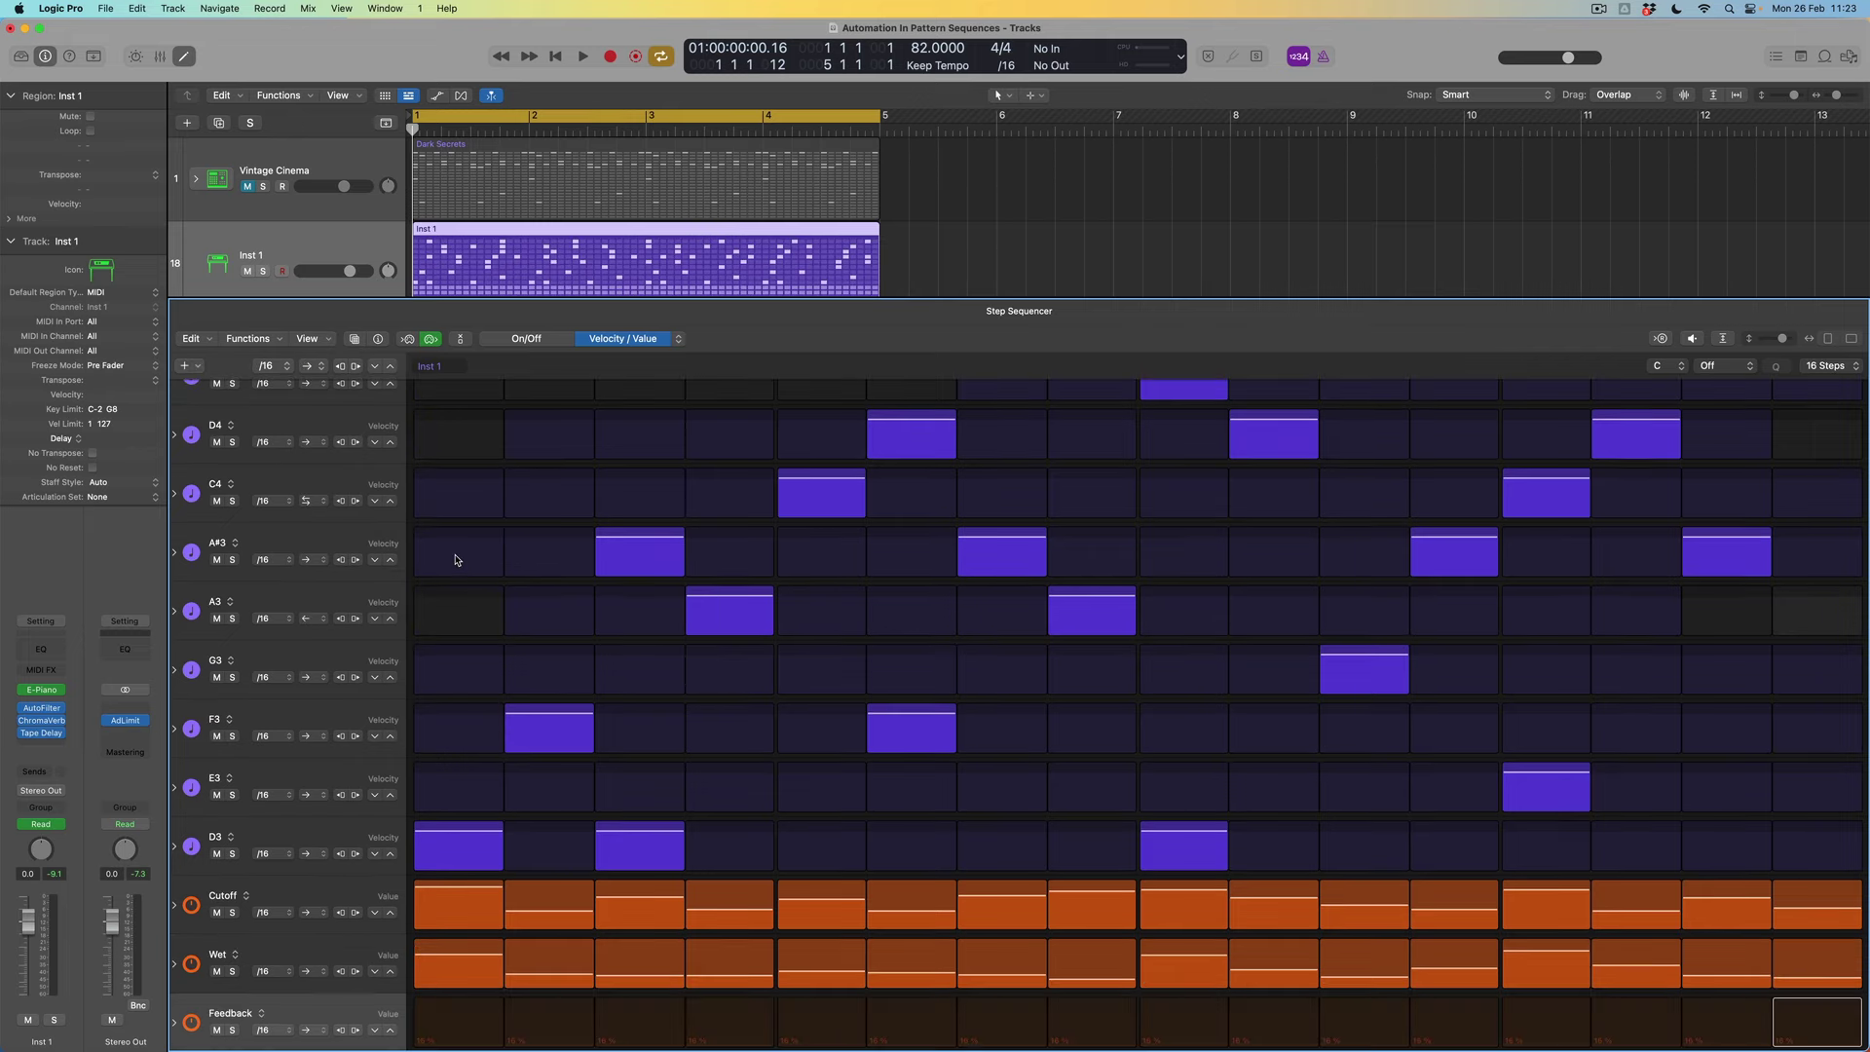